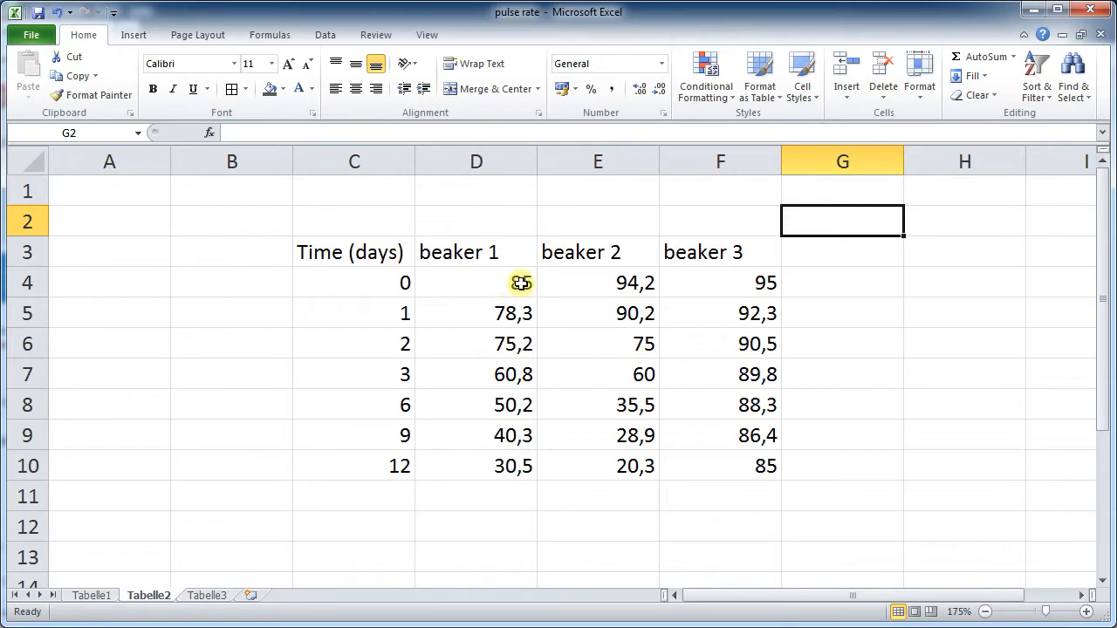
Format the beaker values in D4:F10 to show one decimal place.
left_click(521, 283)
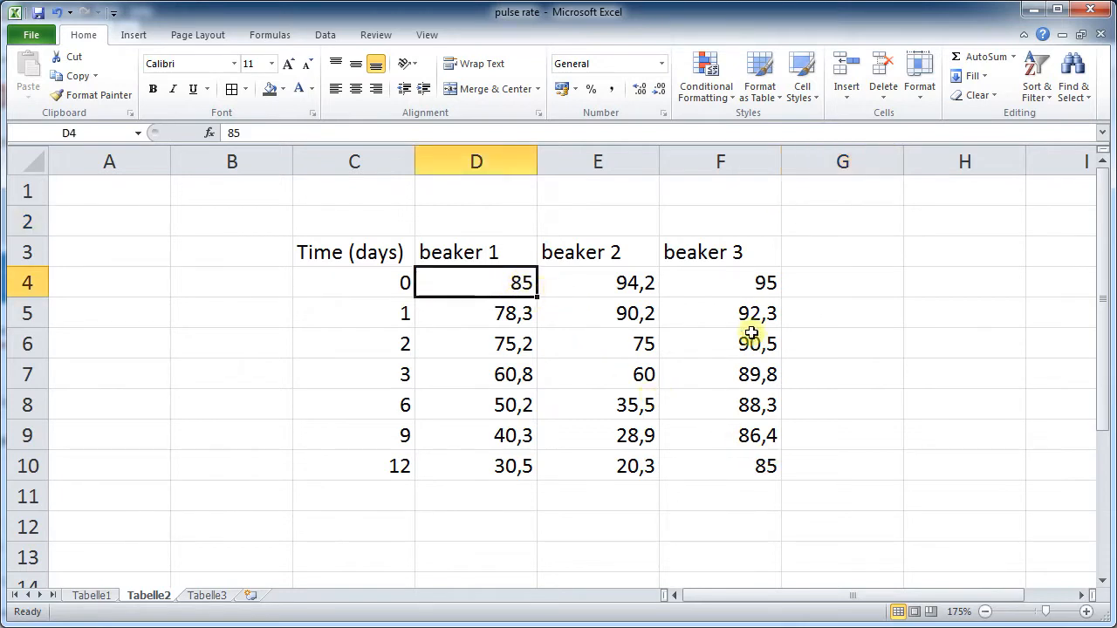
left_click(760, 283)
left_click(643, 351)
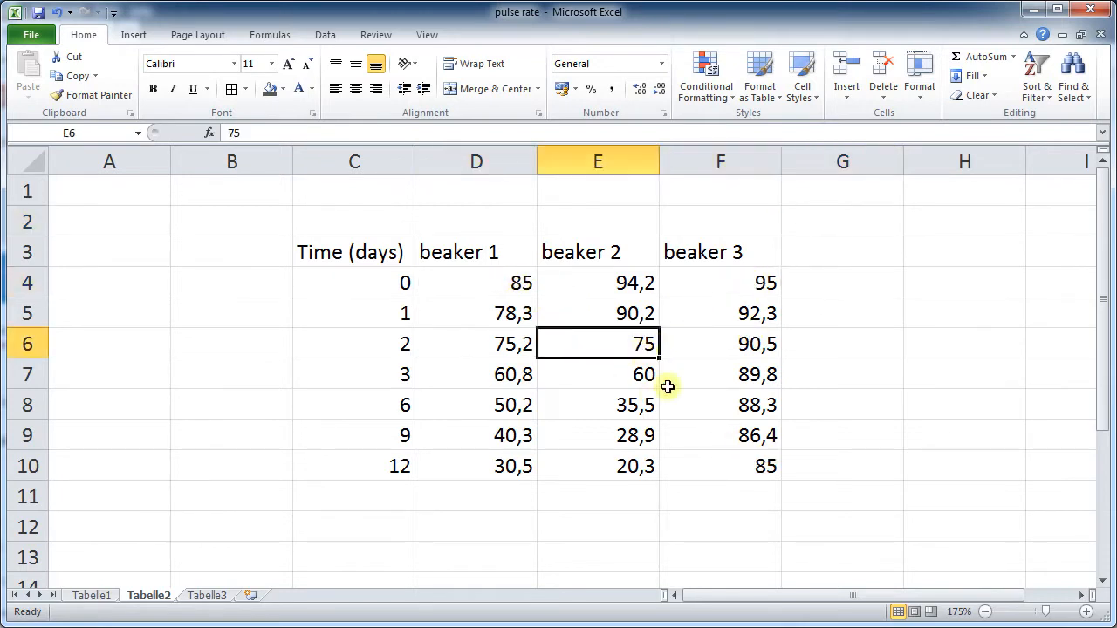
left_click_drag(511, 284, 733, 469)
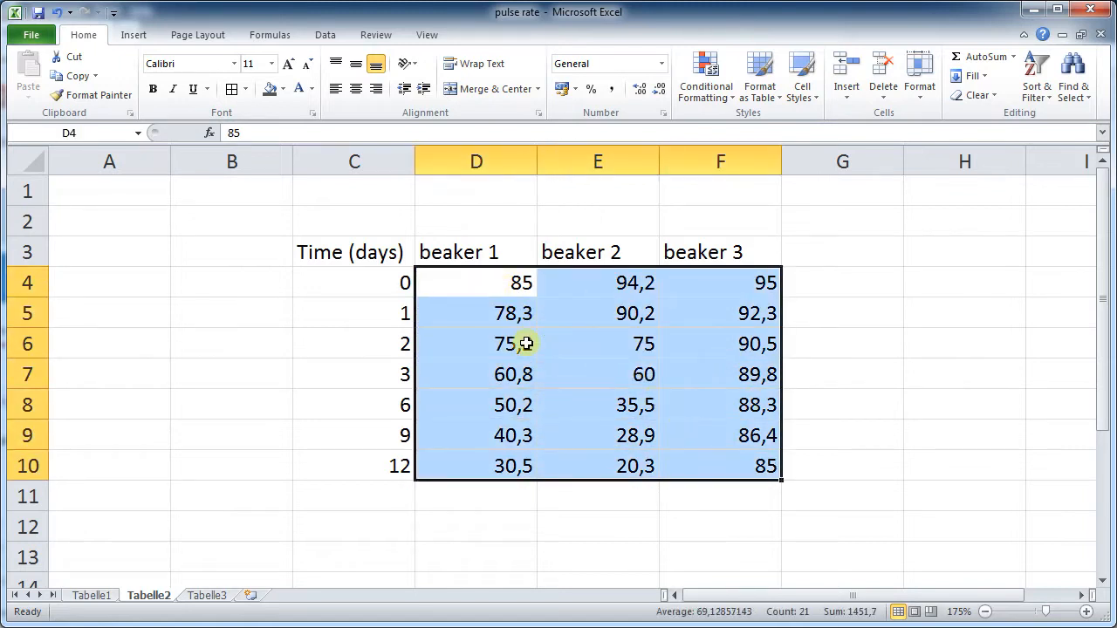
left_click(641, 88)
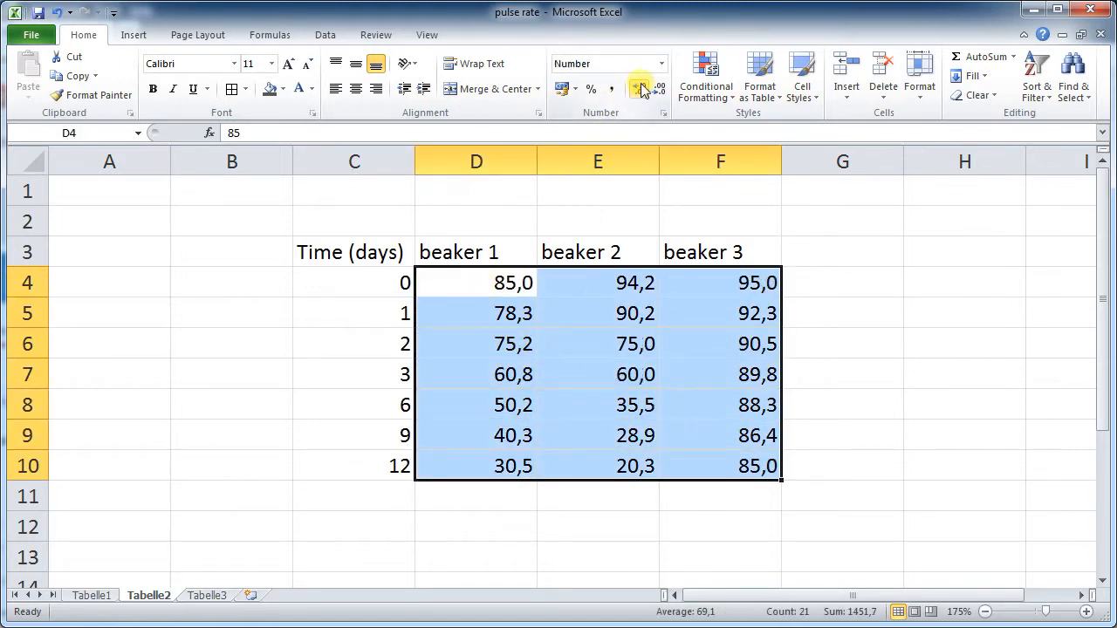
left_click(641, 88)
left_click(641, 88)
left_click(641, 88)
left_click(661, 90)
left_click(662, 89)
left_click(661, 90)
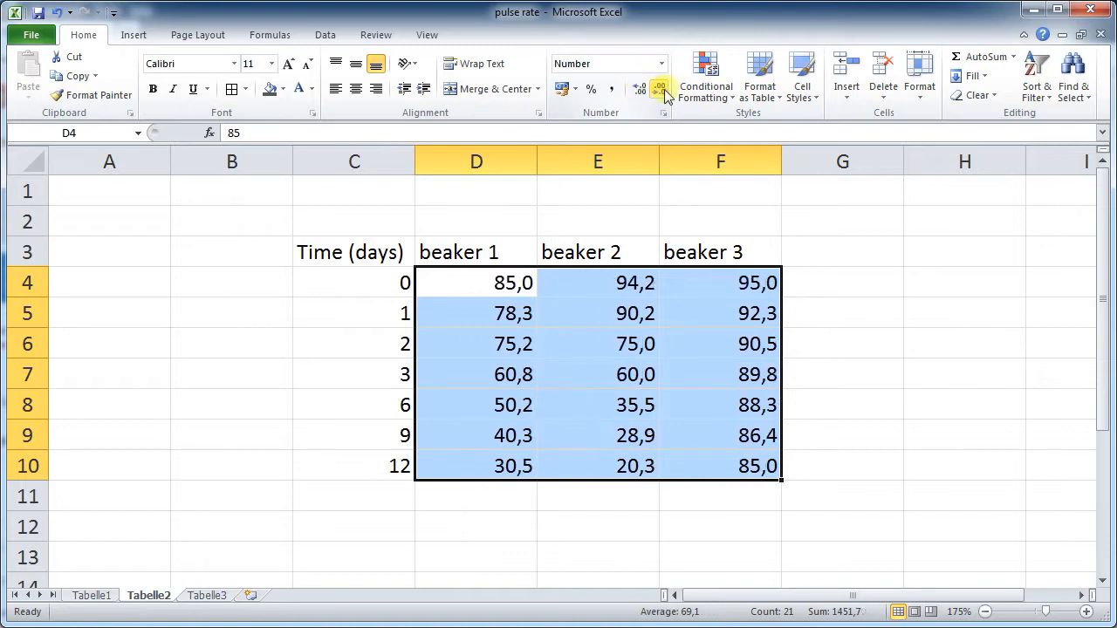
left_click(661, 90)
left_click(641, 88)
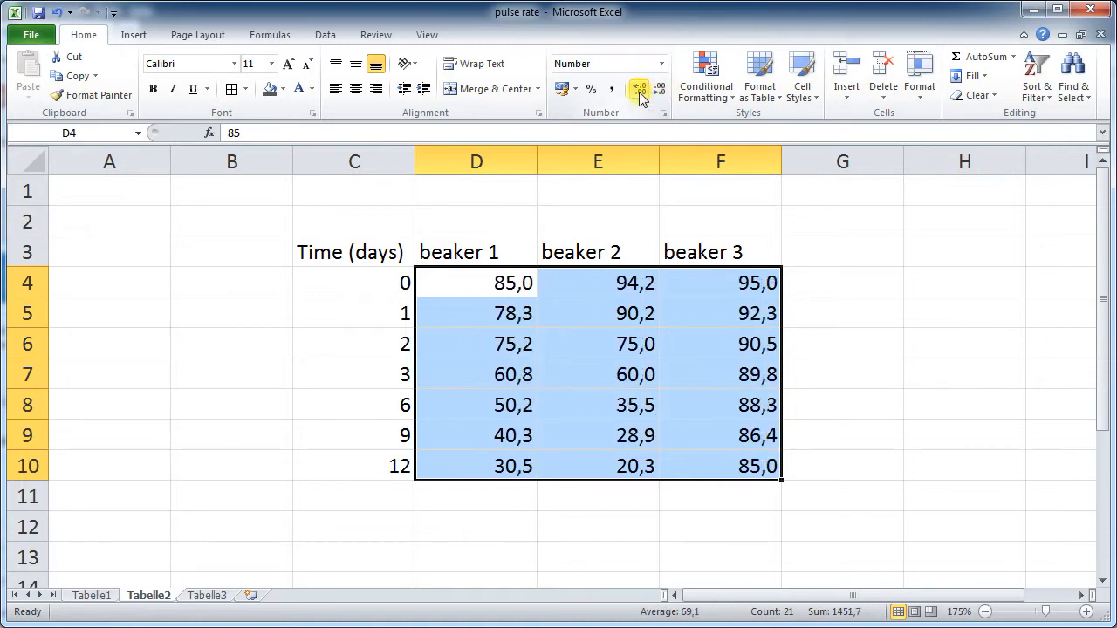
left_click(519, 281)
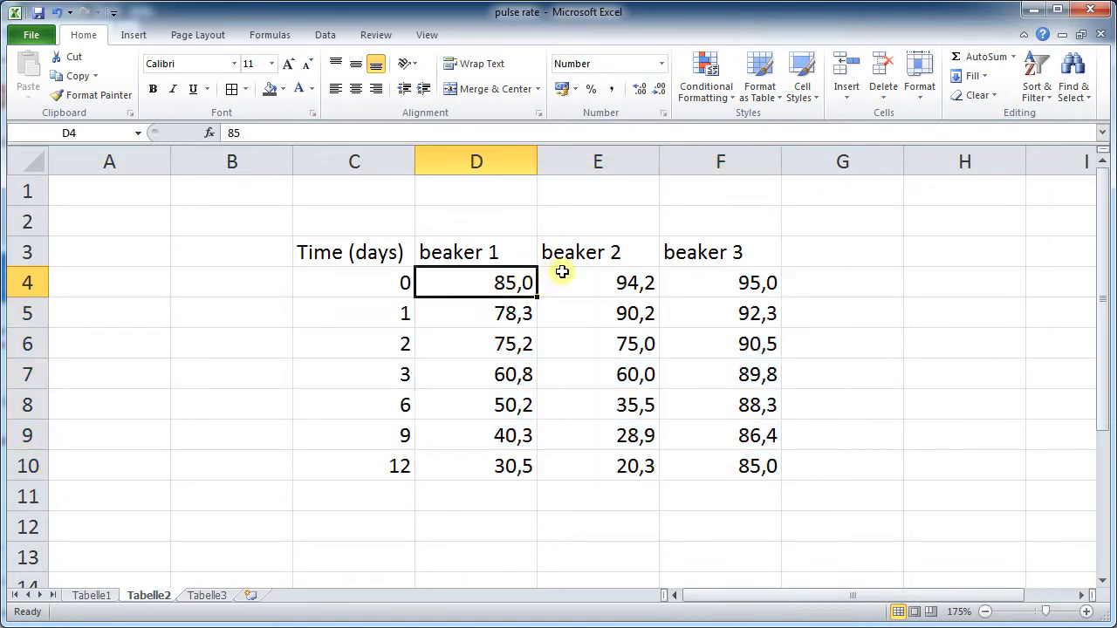
Centre the beaker headers and their values in D3:F10 horizontally.
left_click(483, 256)
left_click(559, 260)
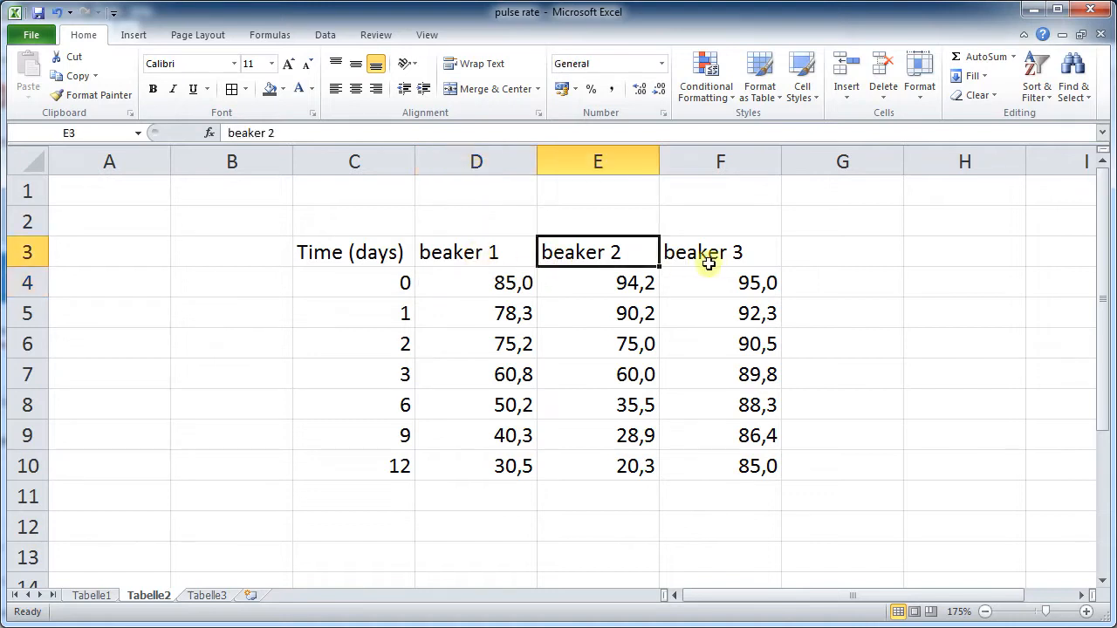
left_click(708, 262)
left_click_drag(488, 252, 684, 259)
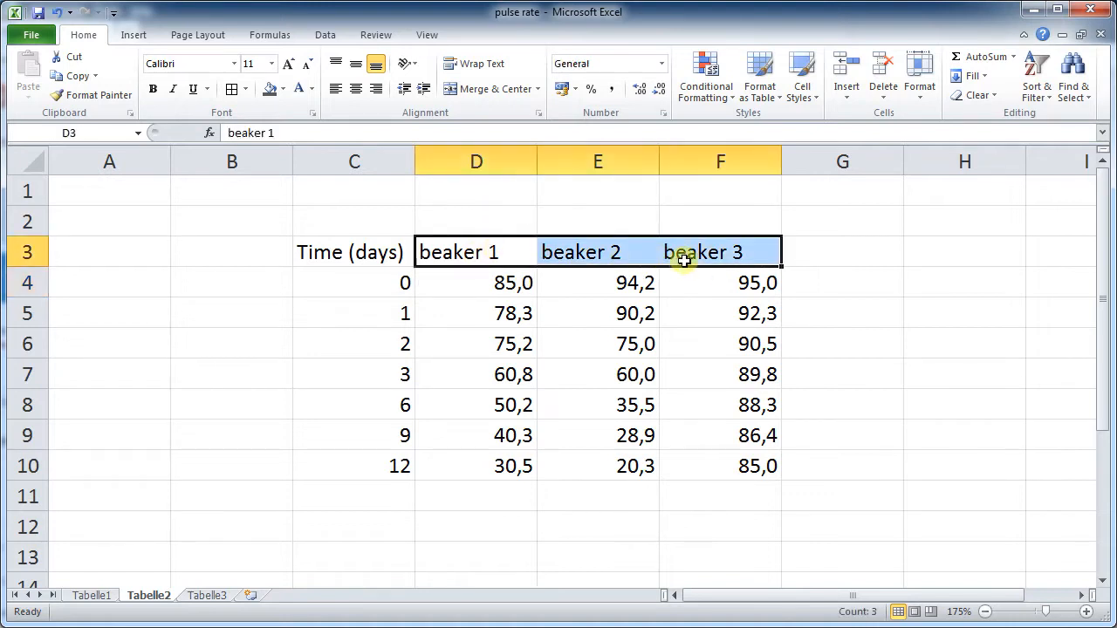
left_click(583, 336)
left_click_drag(476, 252, 725, 463)
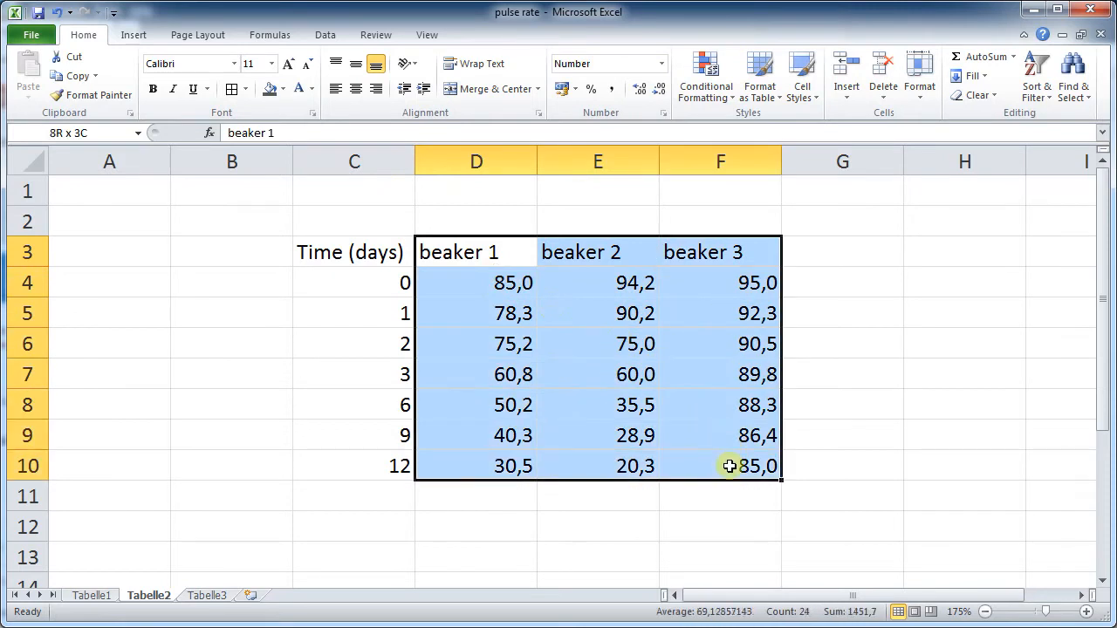
left_click(356, 90)
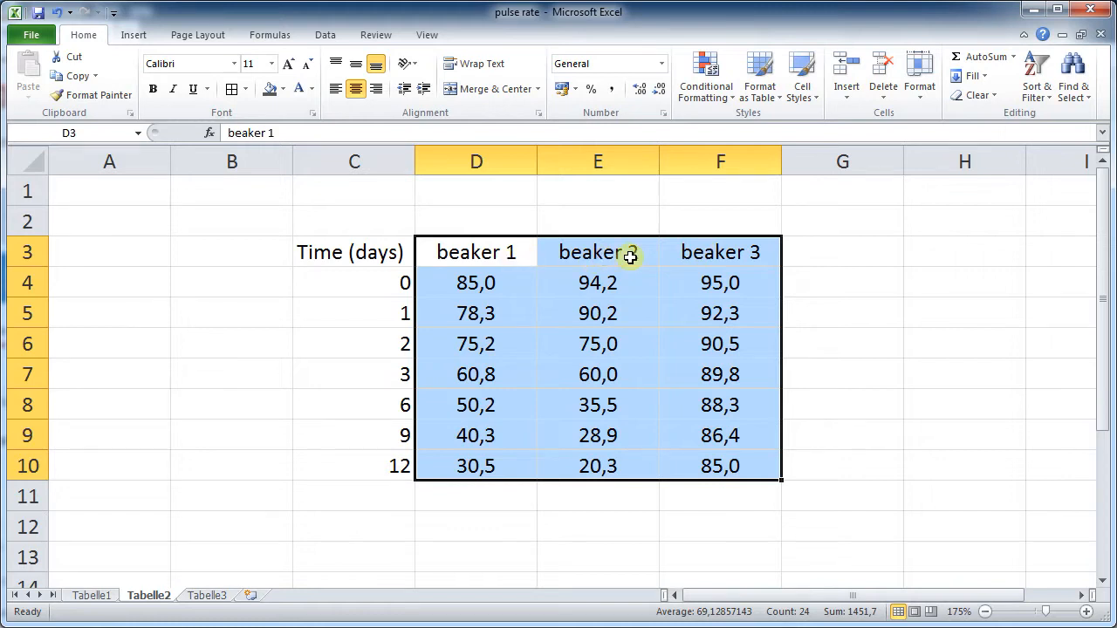
left_click(635, 295)
Centre the Time (days) header and its values in C3:C10 horizontally.
left_click_drag(370, 261, 382, 456)
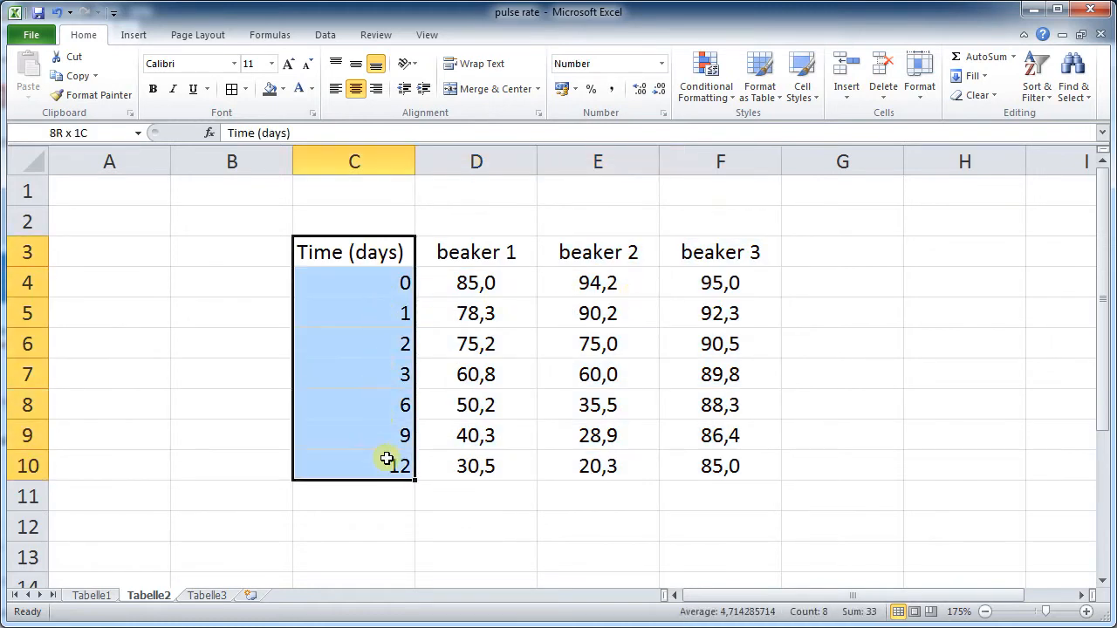
left_click(357, 93)
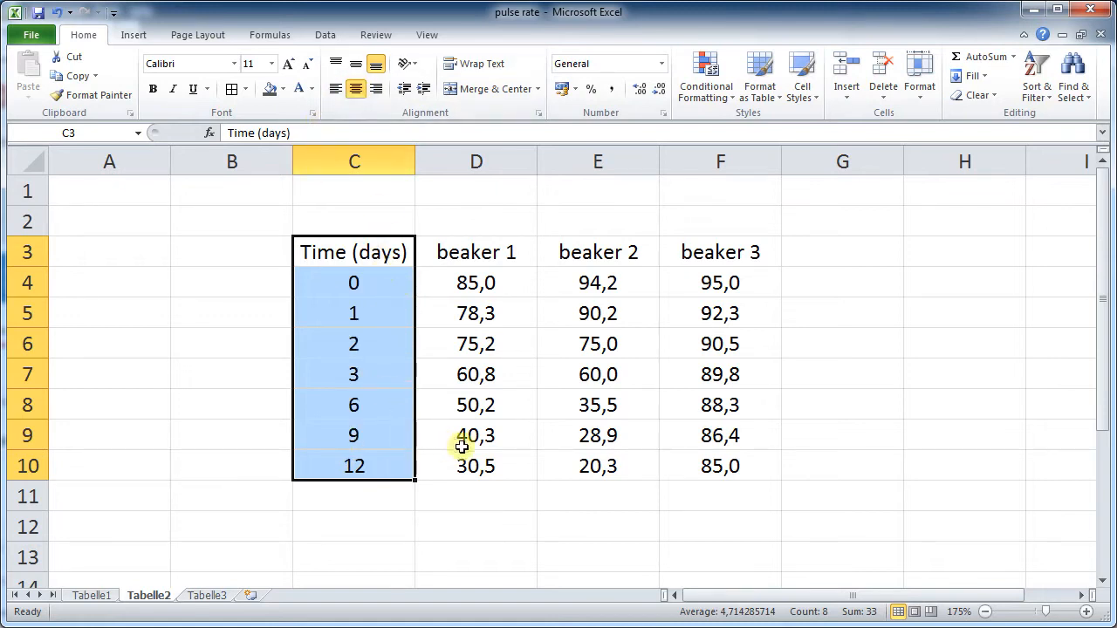
left_click(452, 288)
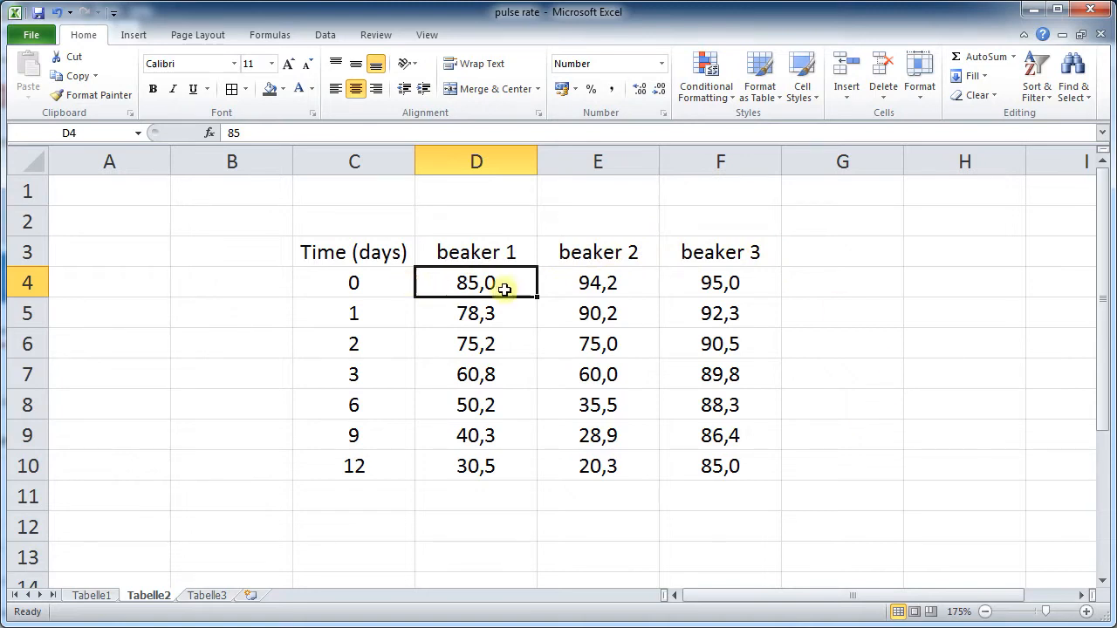
left_click(375, 259)
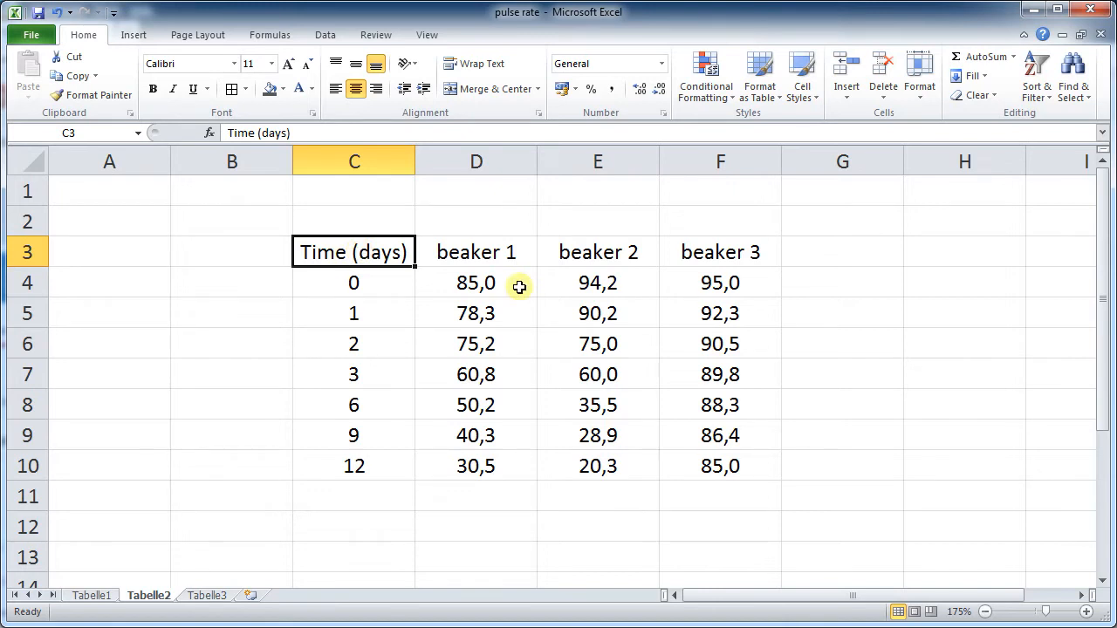
left_click(357, 281)
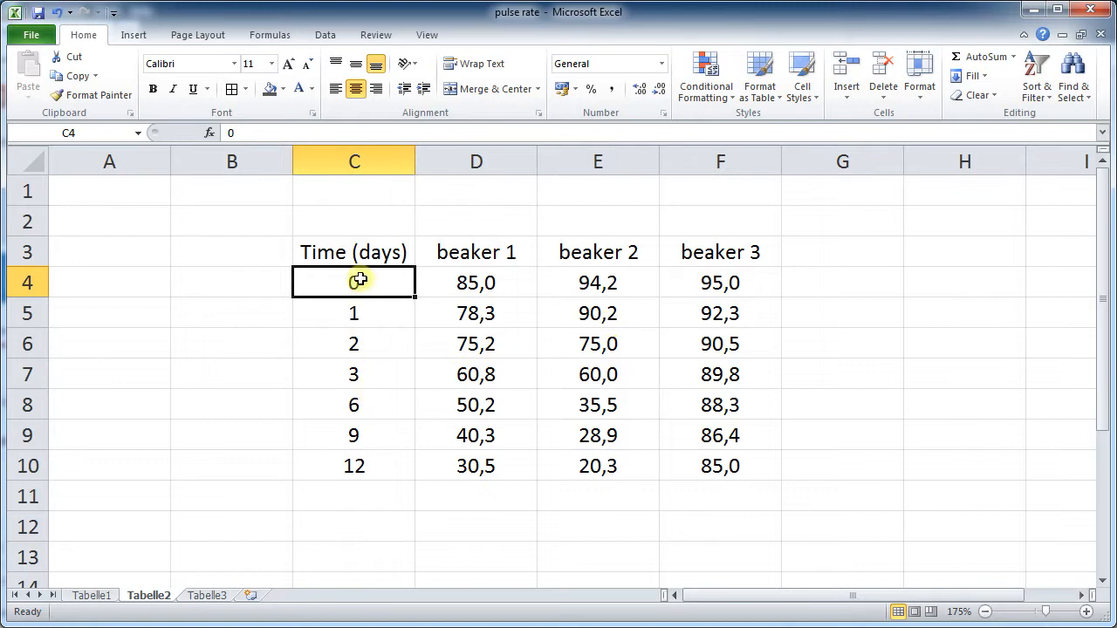
left_click(426, 382)
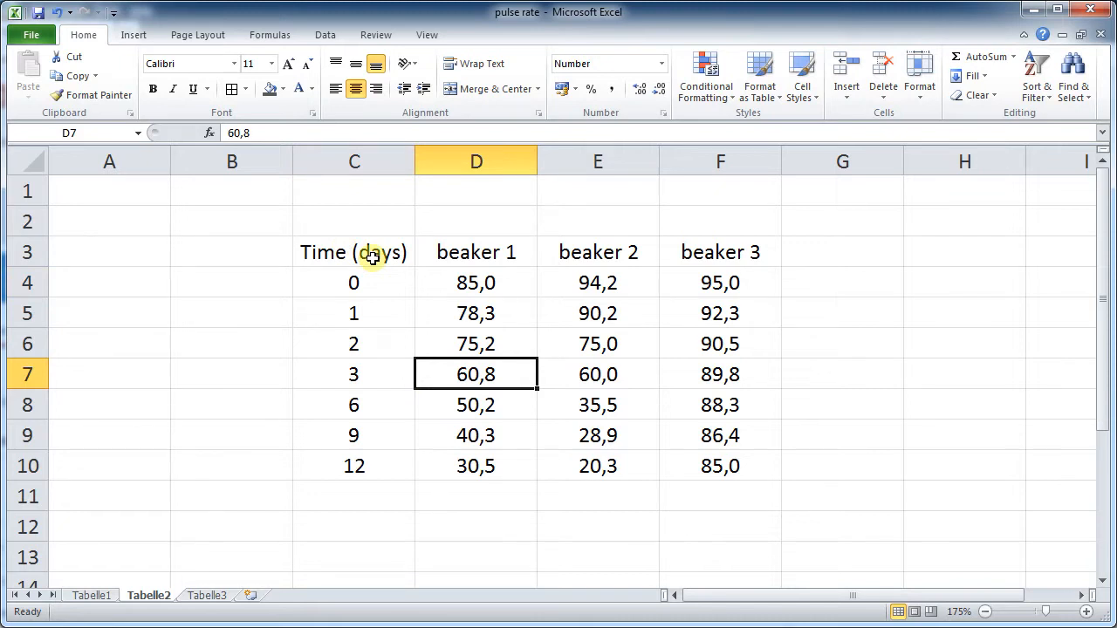
Insert a 2-D line chart with markers from the whole data table C3:F10.
left_click_drag(372, 258, 703, 463)
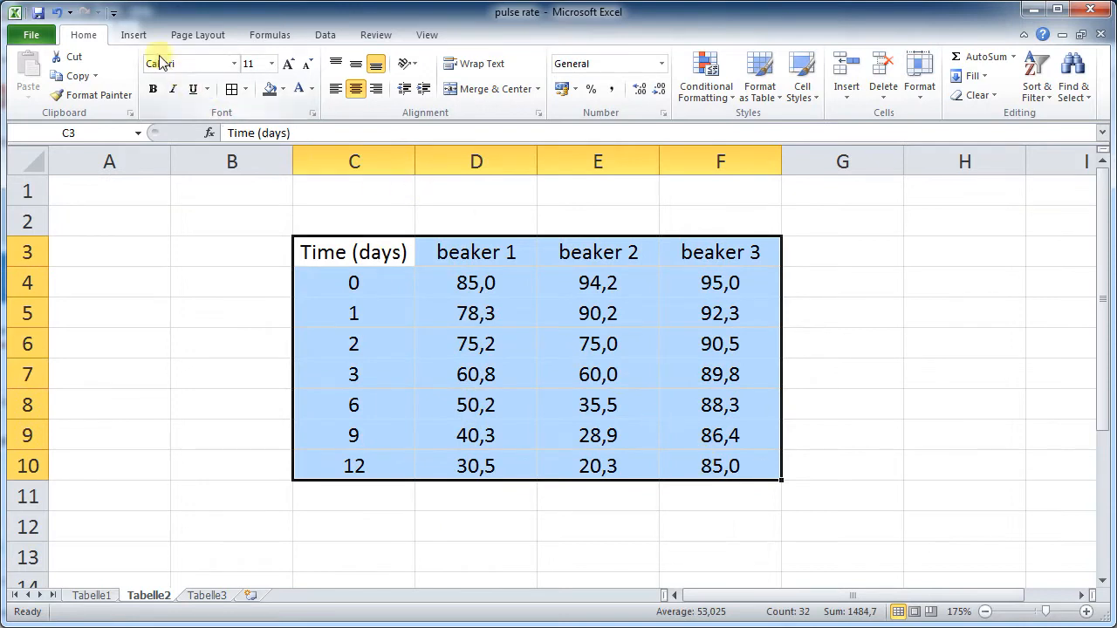
left_click(138, 36)
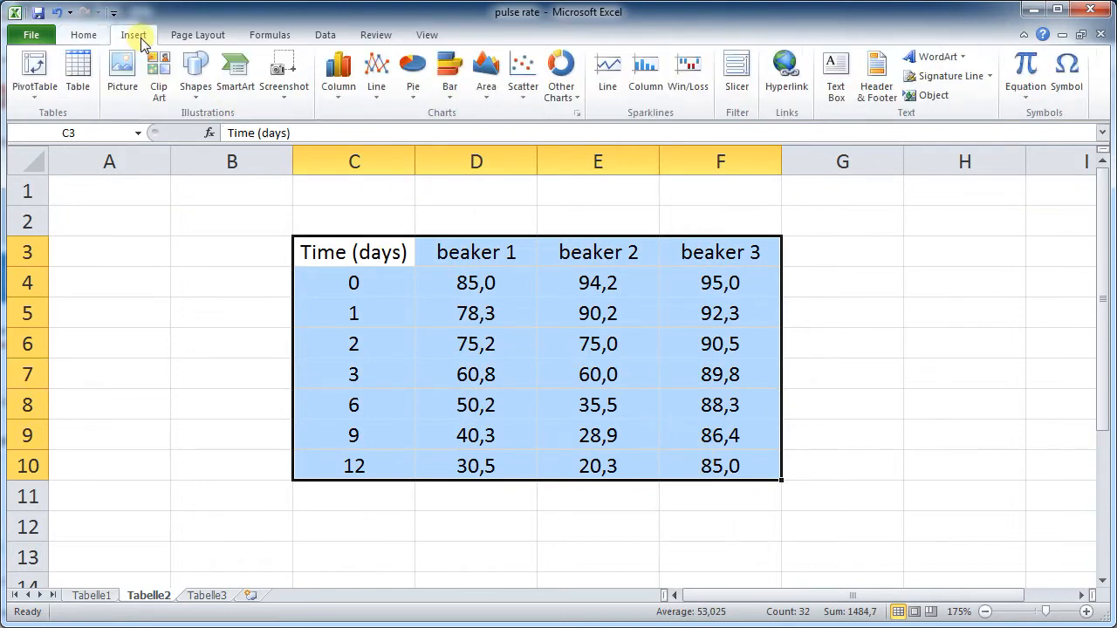
left_click(375, 77)
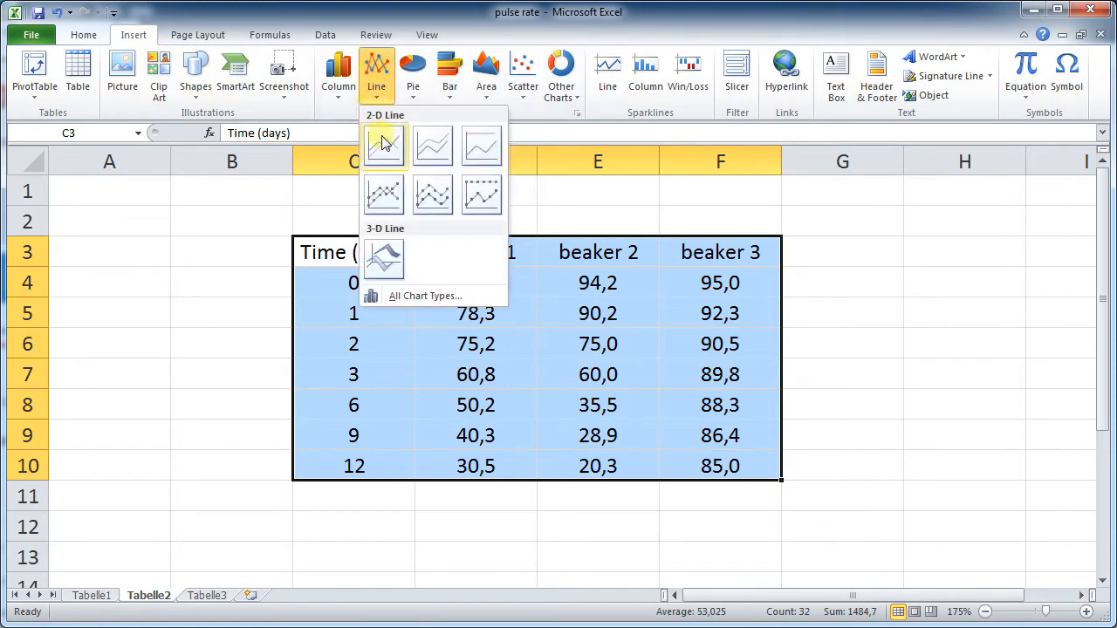
left_click(390, 195)
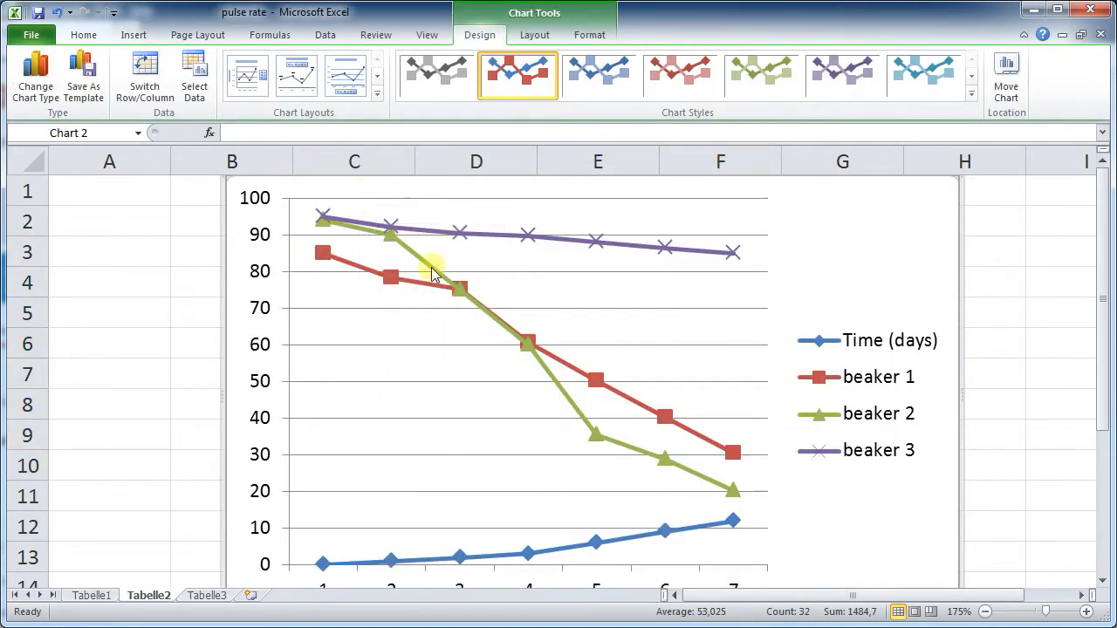
Move the line chart off the data table into the empty area beside it, ending around column M.
scroll(365, 299, "down", 4)
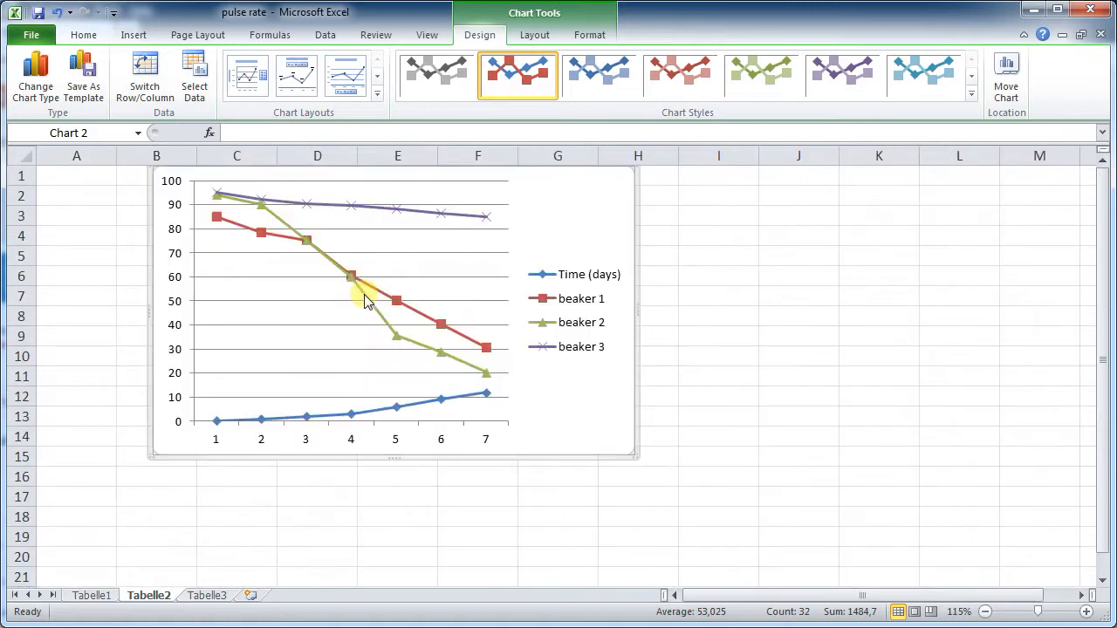
left_click(709, 228)
left_click_drag(602, 217, 1037, 233)
left_click(512, 411)
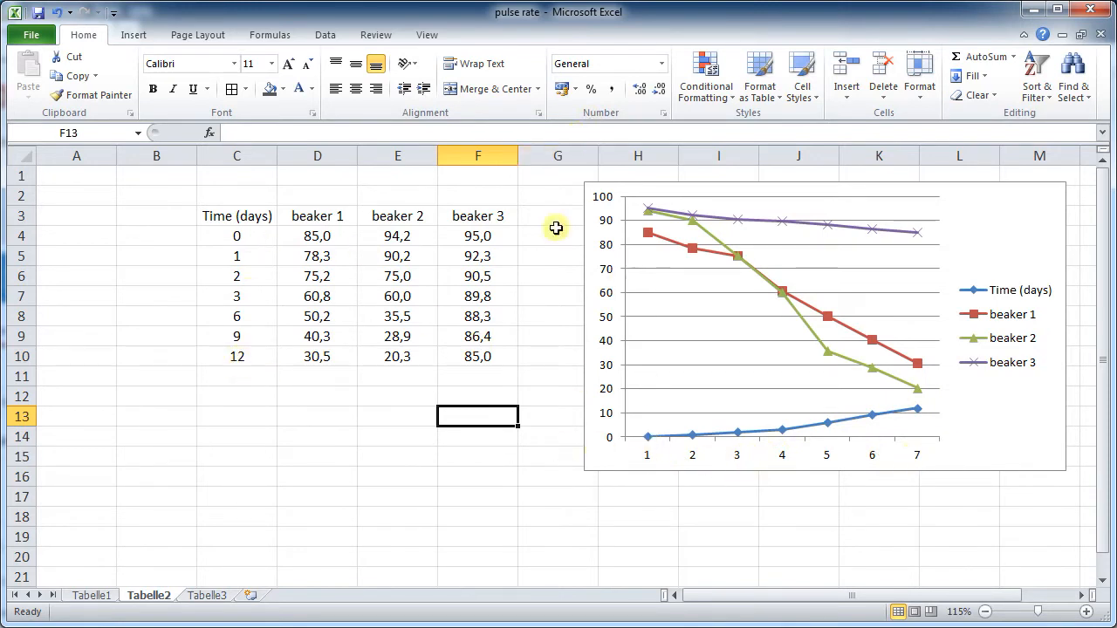
Delete the line chart from the worksheet.
left_click(1030, 491)
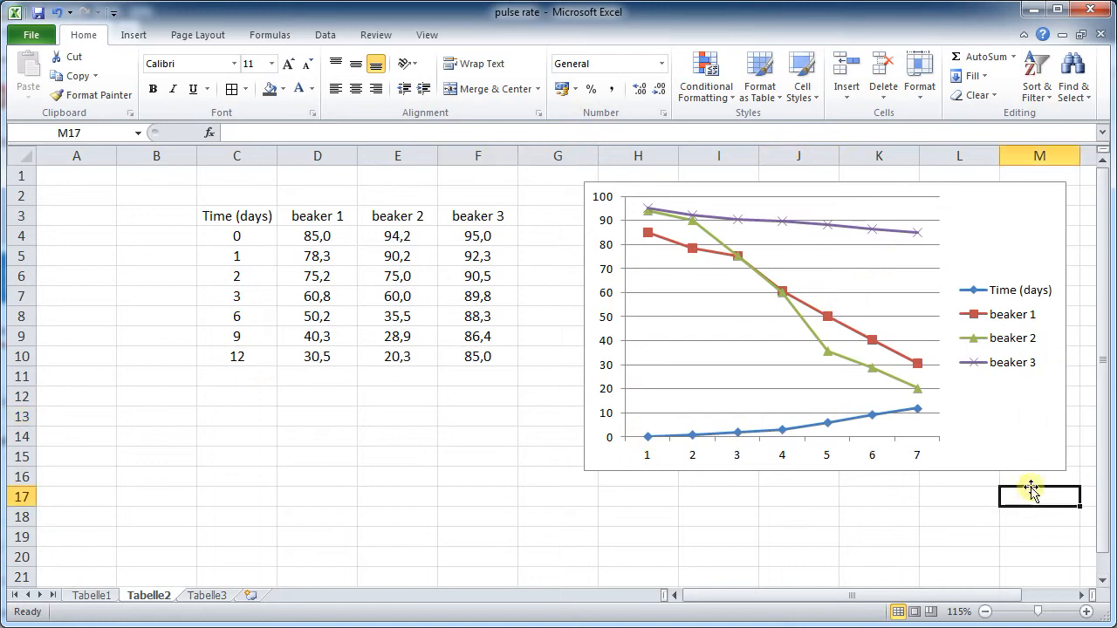
left_click(1031, 470)
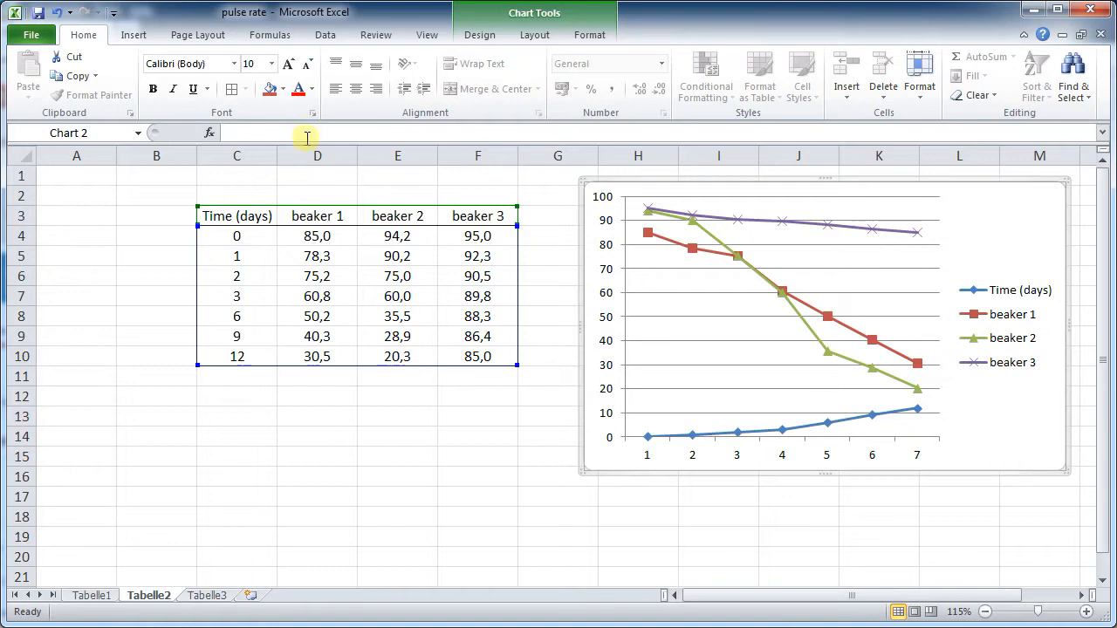
left_click(881, 518)
left_click(982, 465)
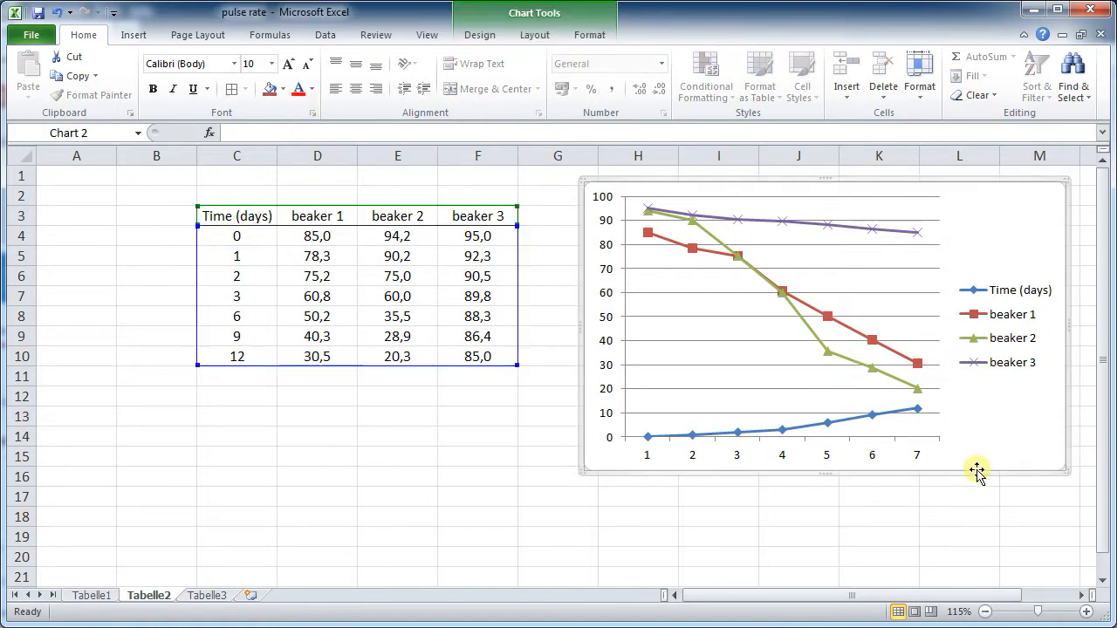
key("Delete")
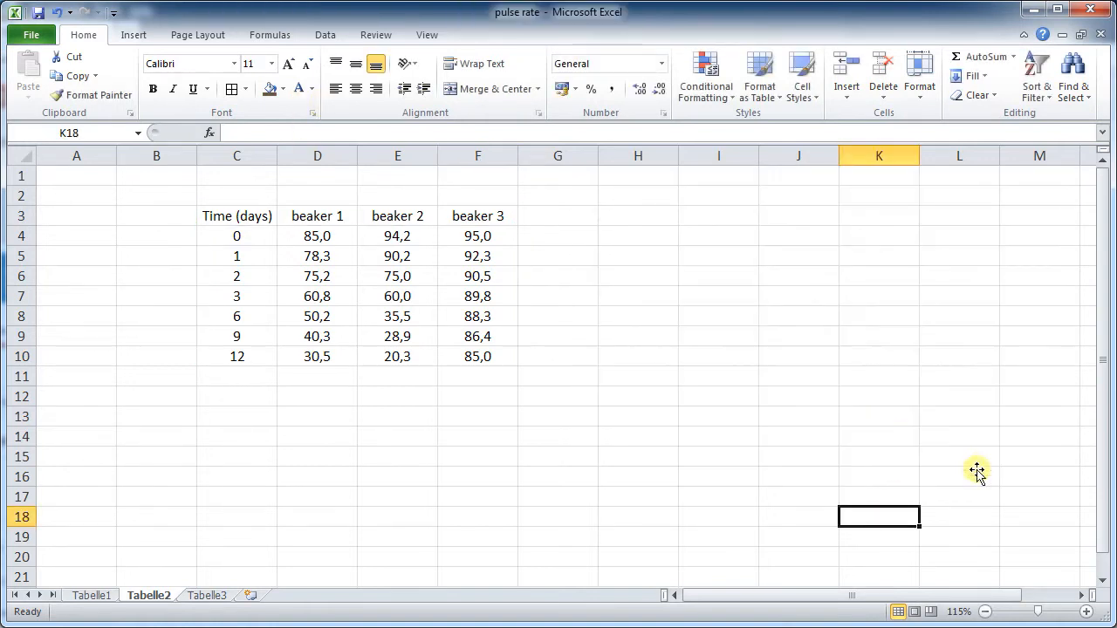
Insert a scatter chart with only markers from C3:F10 and place it beside the table, across columns G to M.
left_click_drag(234, 217, 454, 353)
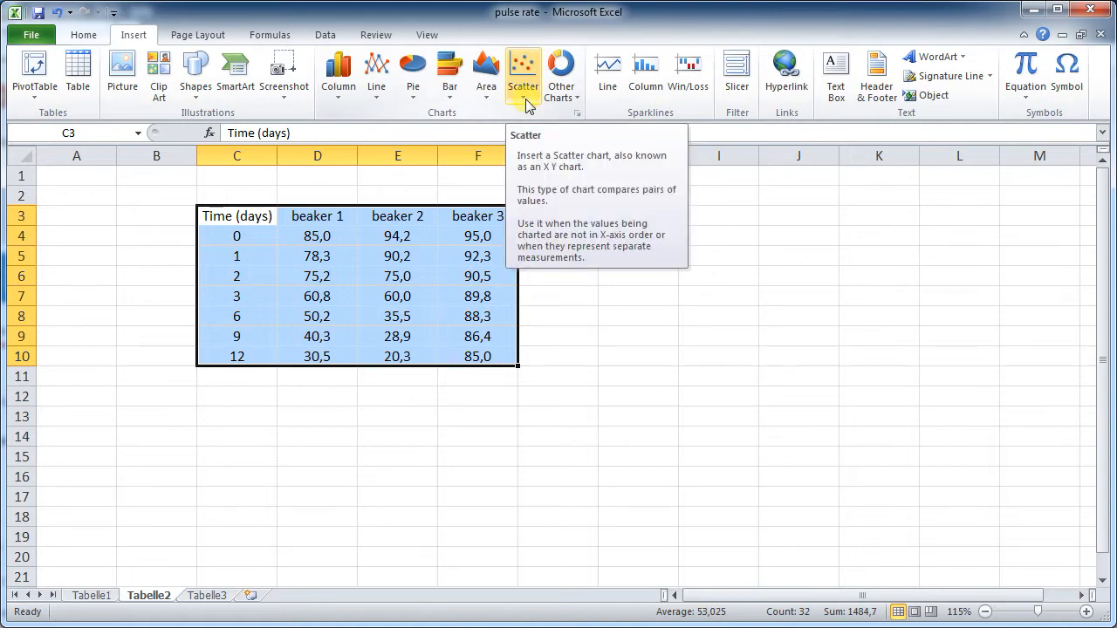
left_click(527, 106)
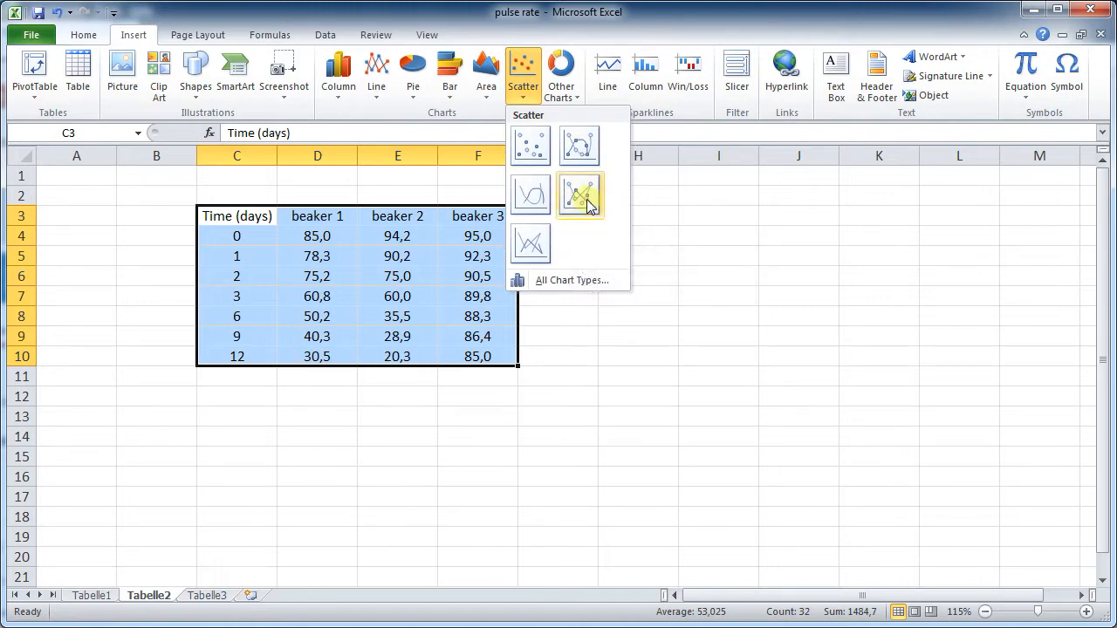
left_click(530, 147)
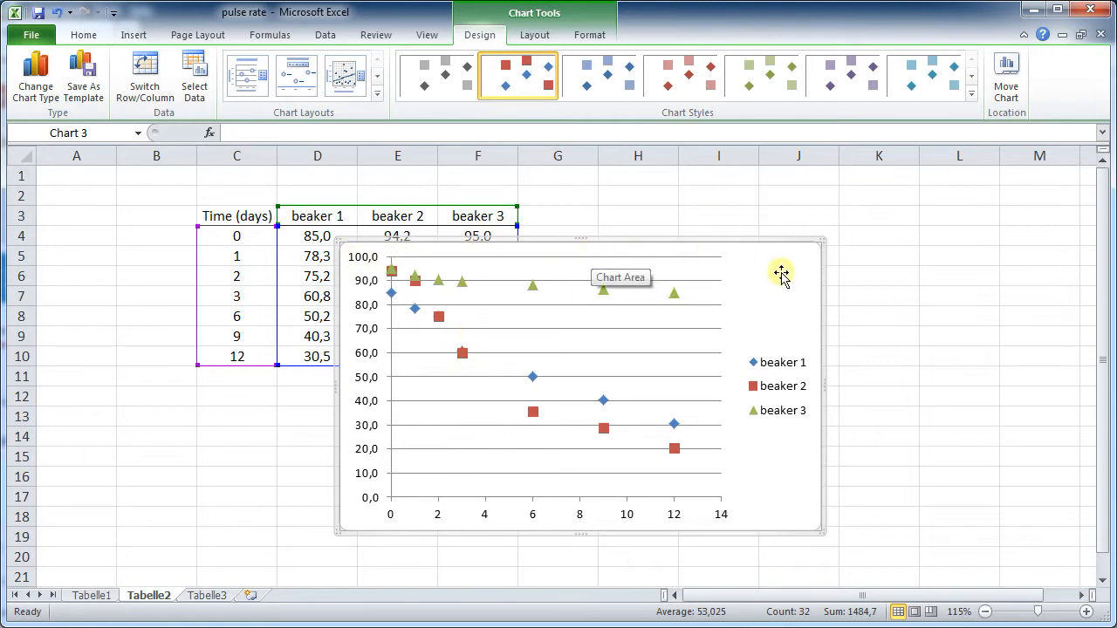
left_click_drag(780, 274, 992, 237)
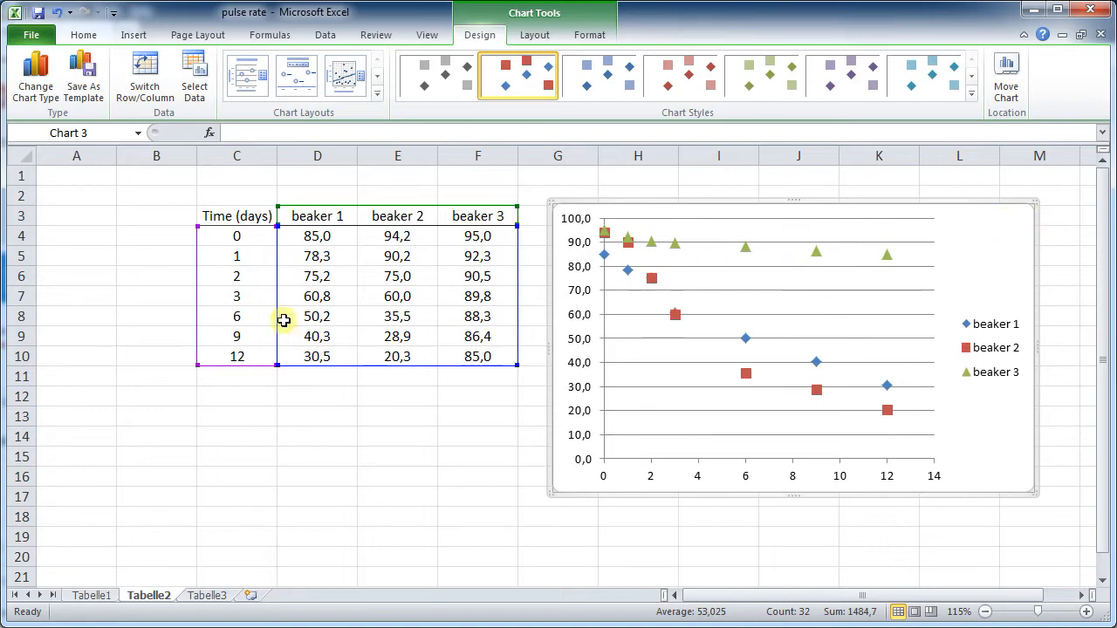
Insert a second scatter chart from C3:F10, using the smooth lines and markers subtype.
left_click_drag(257, 219, 456, 354)
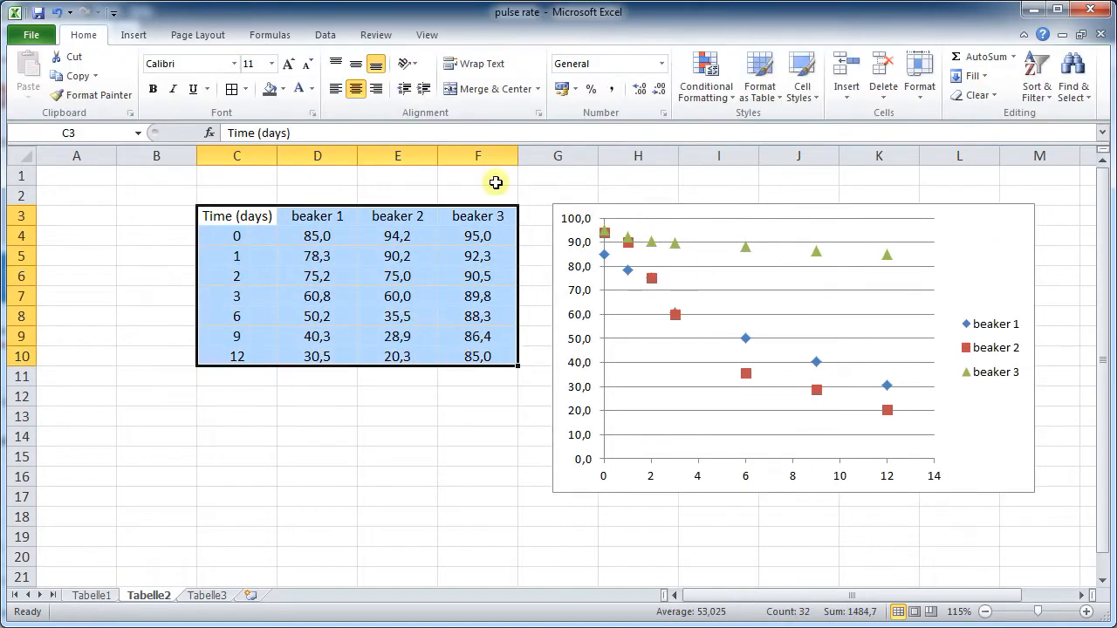
left_click(135, 37)
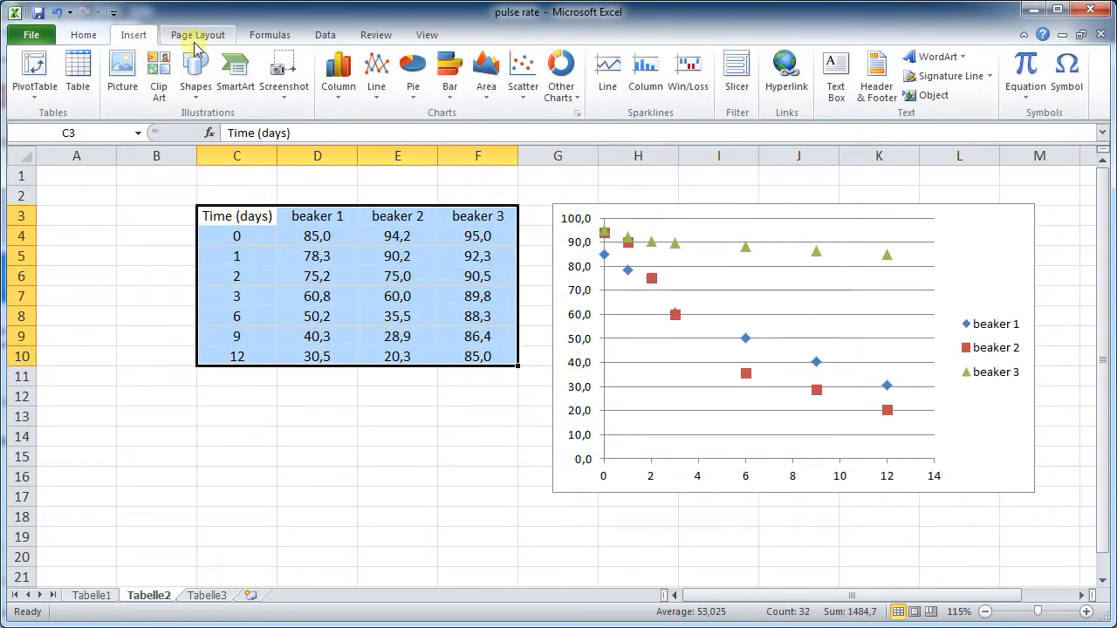
left_click(524, 77)
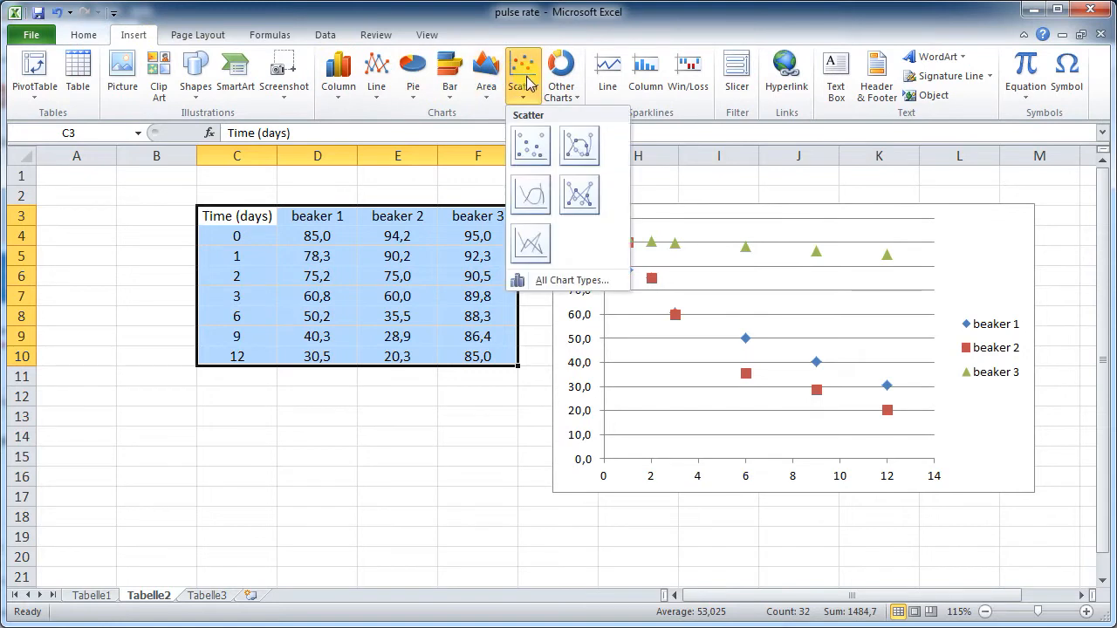
left_click(582, 151)
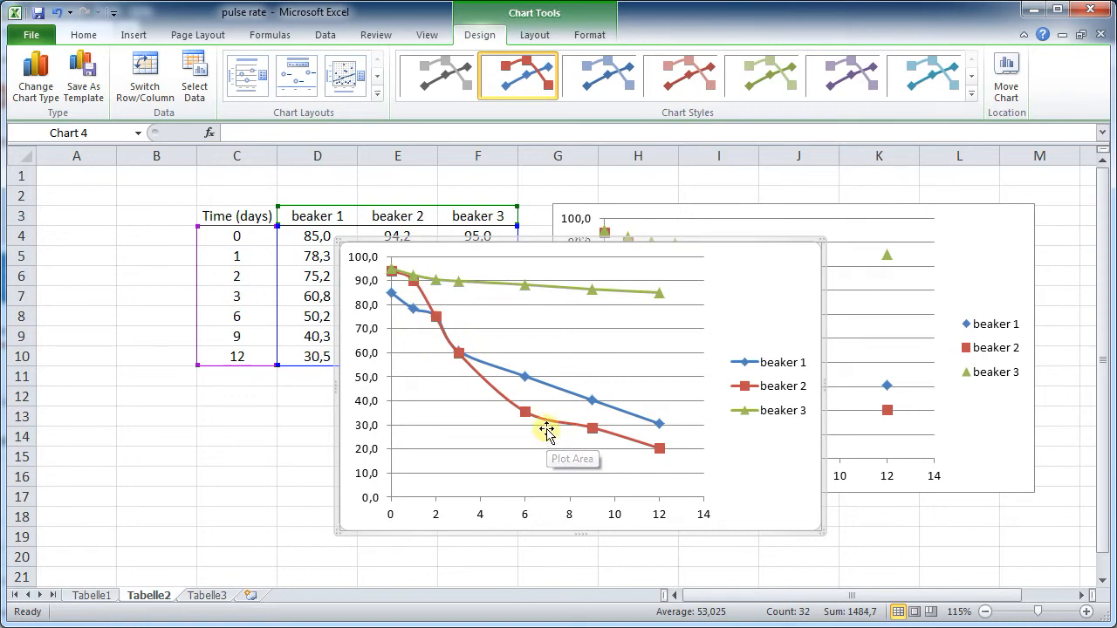
Delete the smooth-line scatter chart that overlaps the data table, keeping the markers-only chart.
left_click(364, 554)
left_click(431, 524)
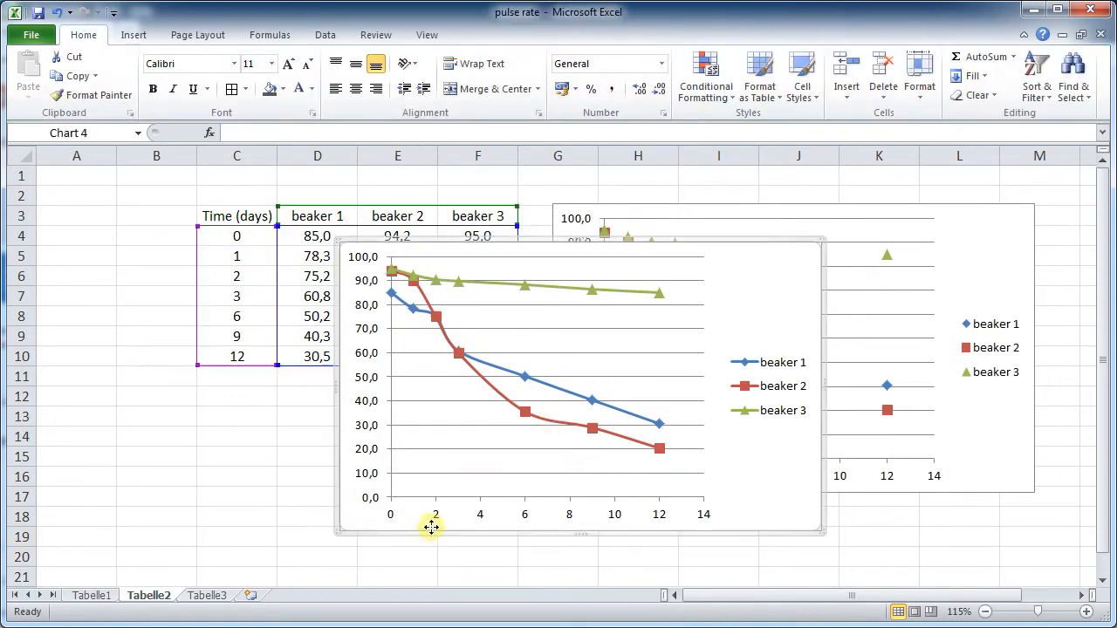
key("Delete")
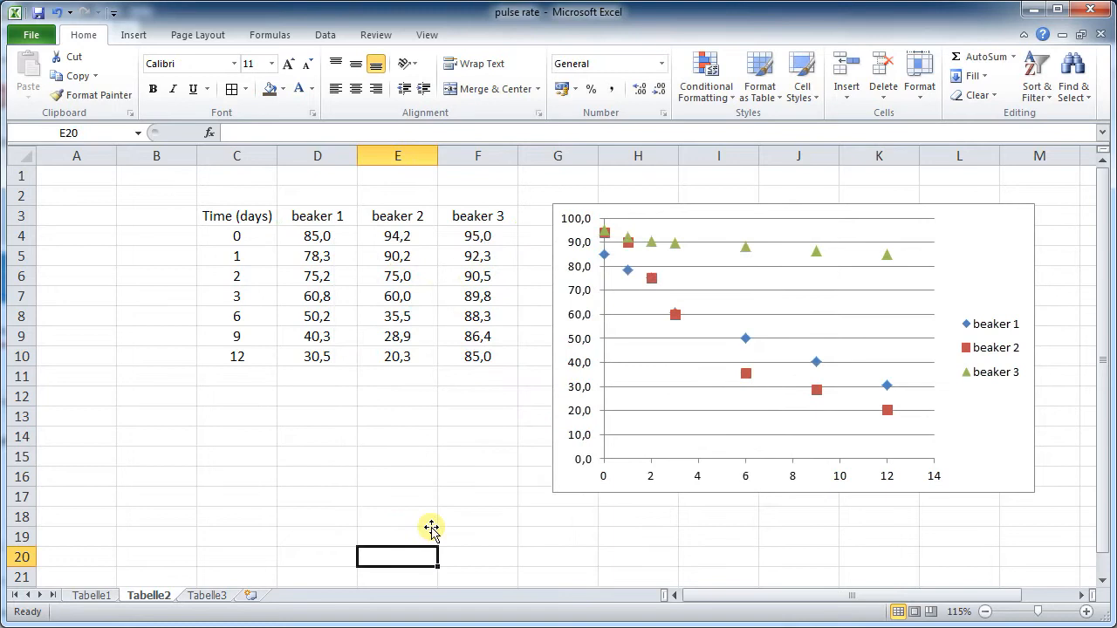
left_click(505, 400)
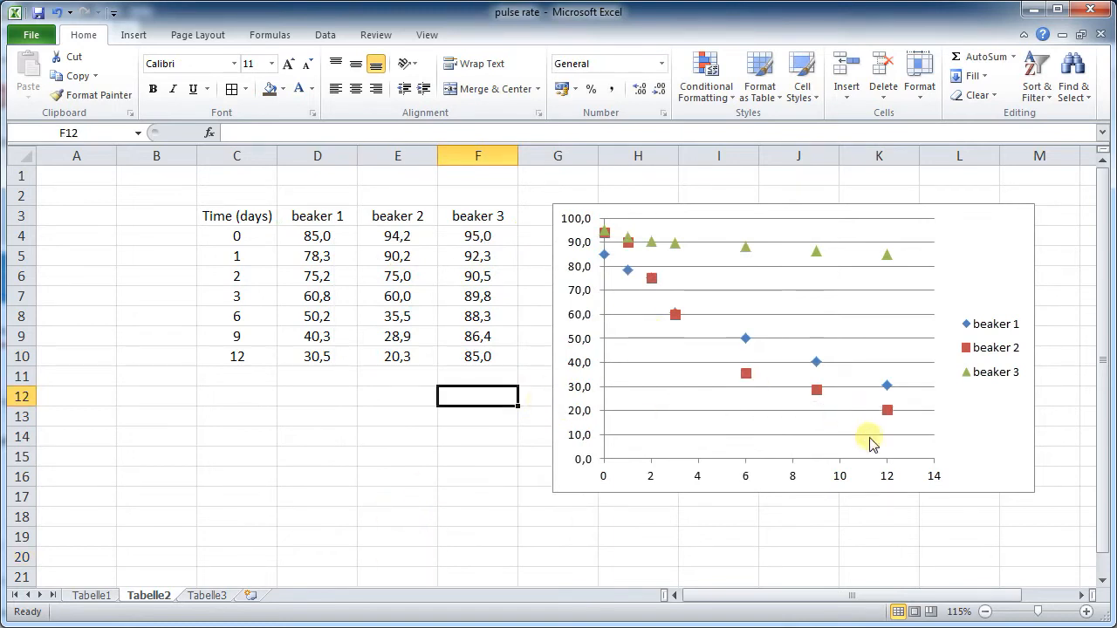
Add a linear trendline to the beaker 3 series in the scatter chart.
scroll(1029, 421, "up", 2)
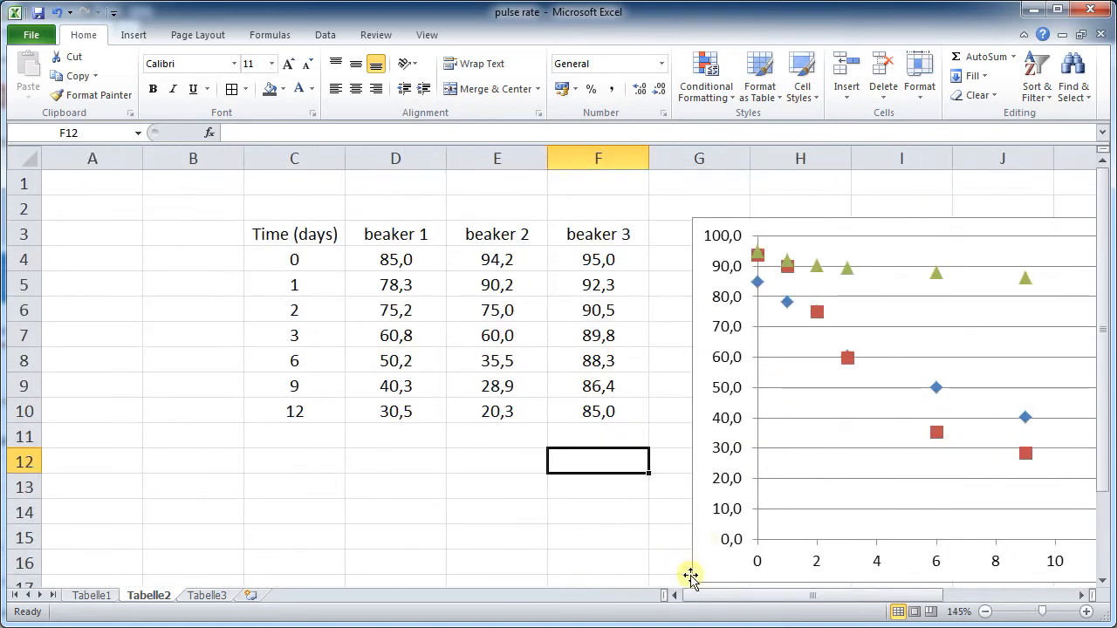
left_click_drag(743, 595, 827, 467)
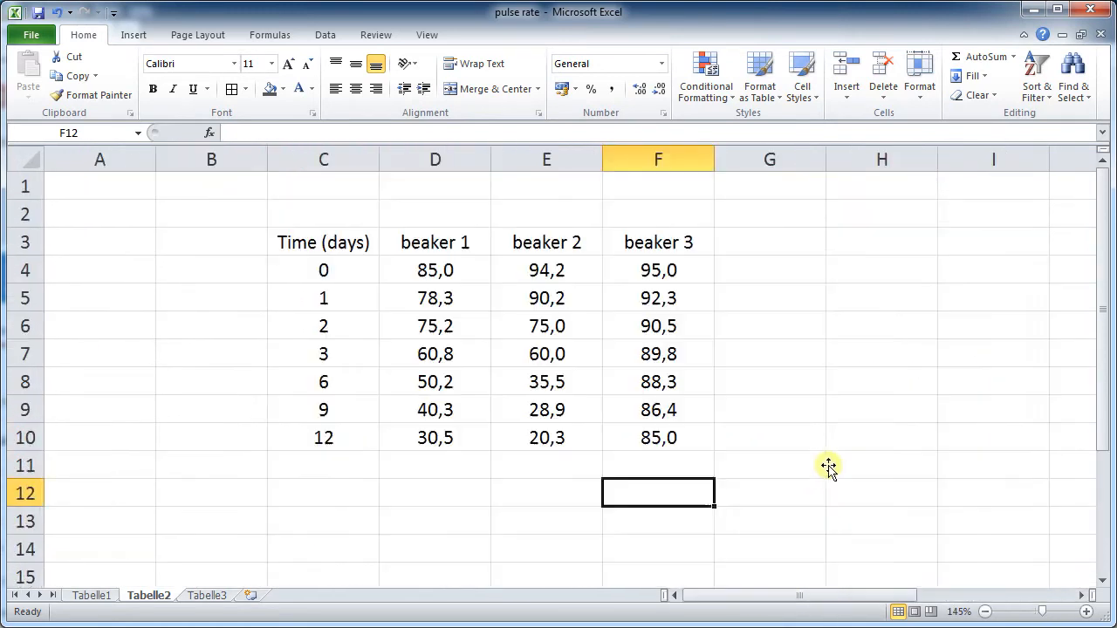
left_click_drag(718, 599, 855, 611)
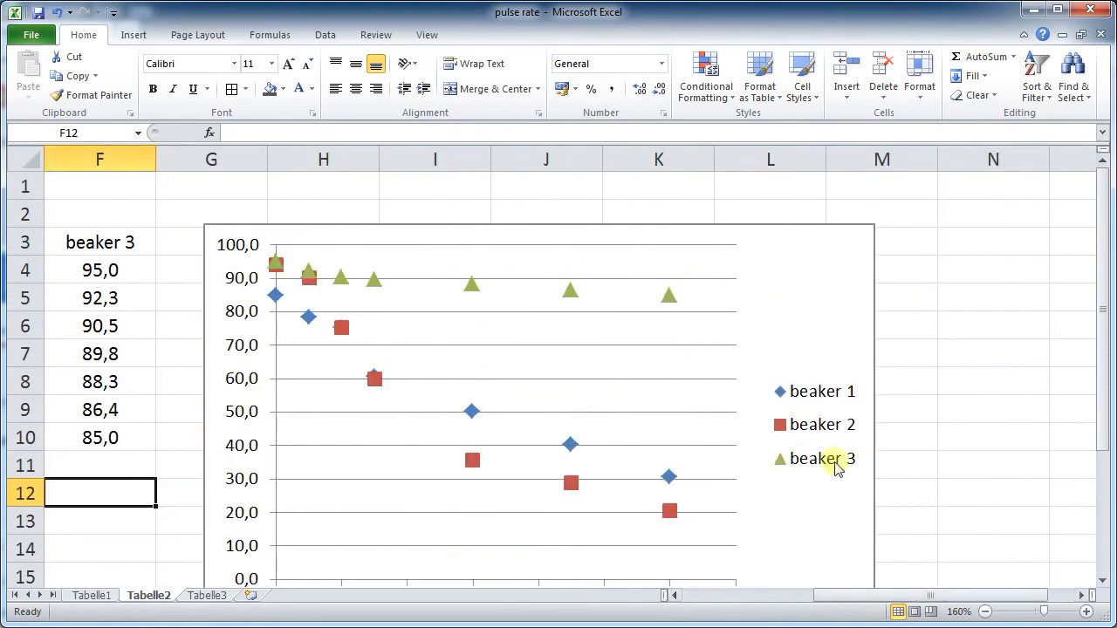
left_click(473, 289)
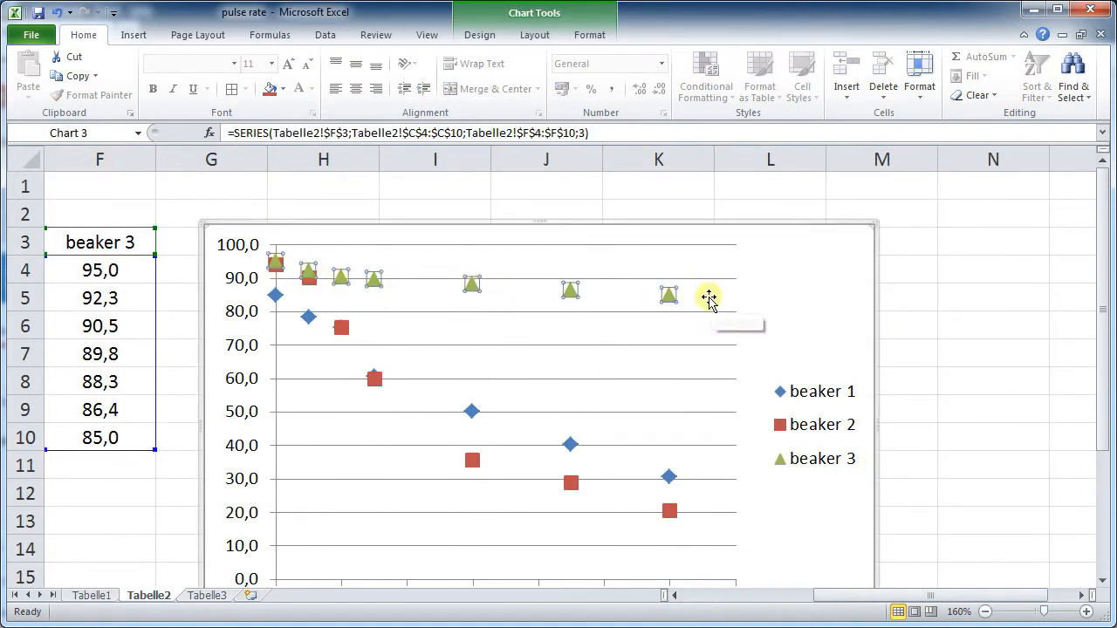
left_click(589, 37)
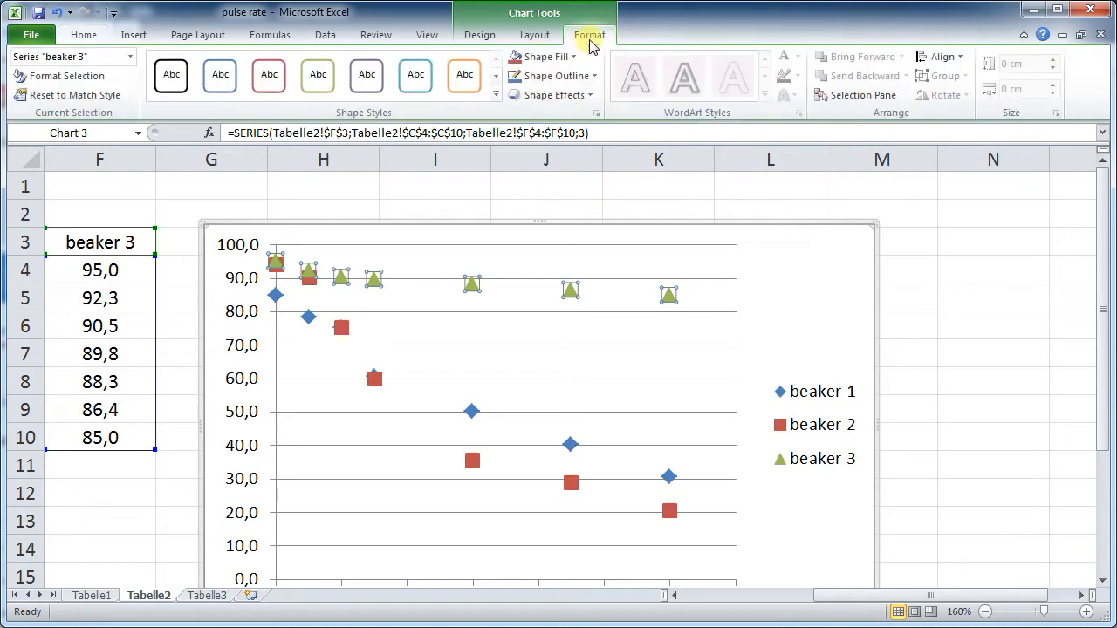
left_click(541, 39)
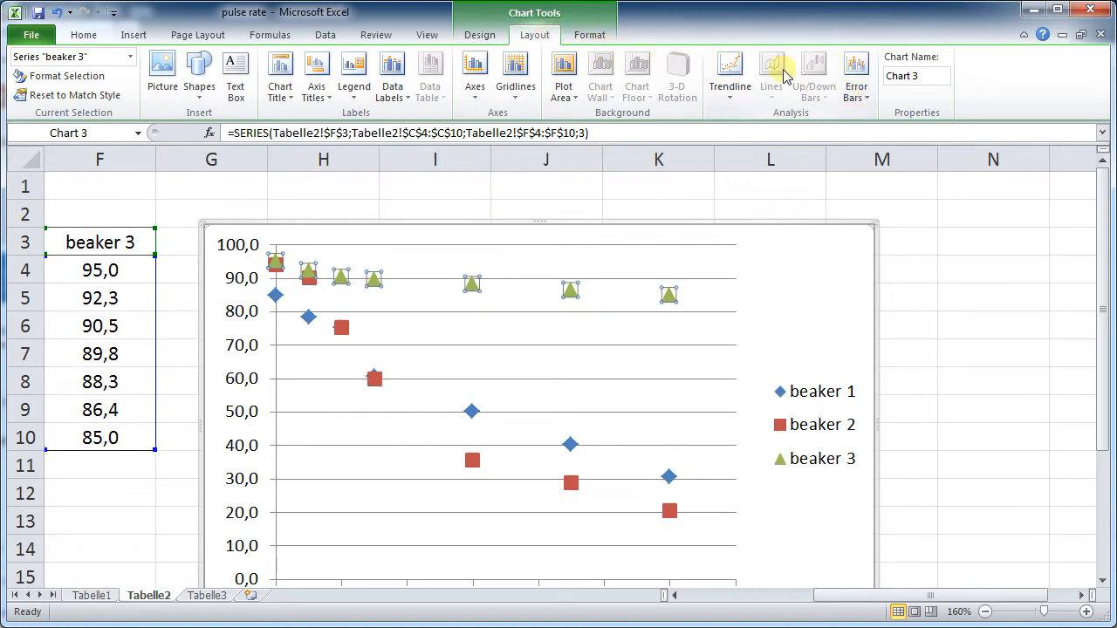
left_click(733, 103)
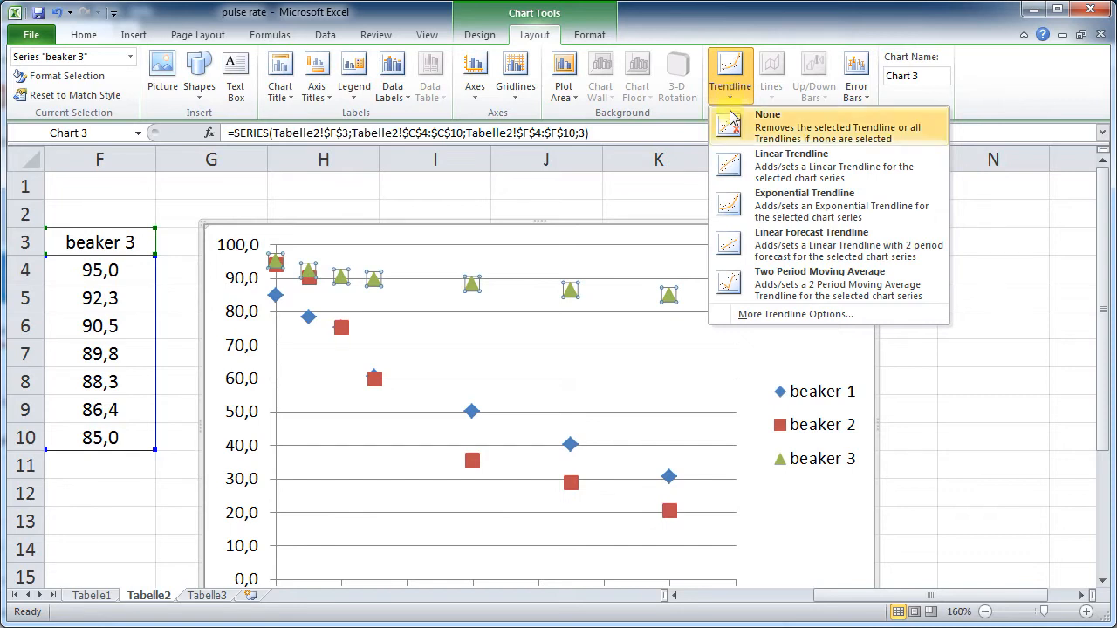
left_click(740, 174)
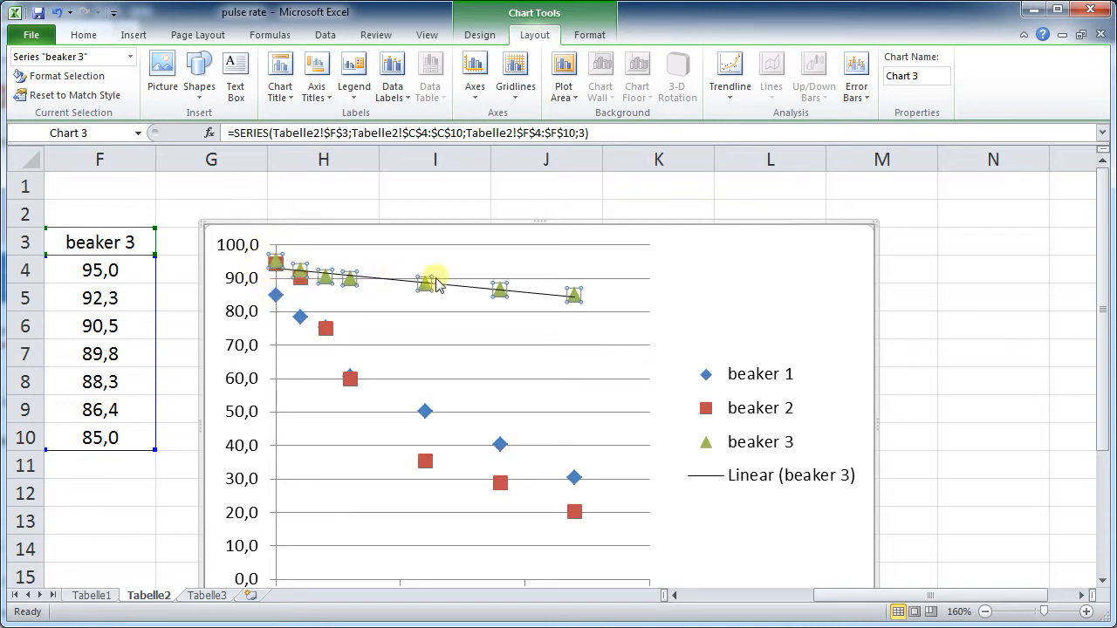
Add linear trendlines to the beaker 2 and beaker 1 series.
left_click(425, 461)
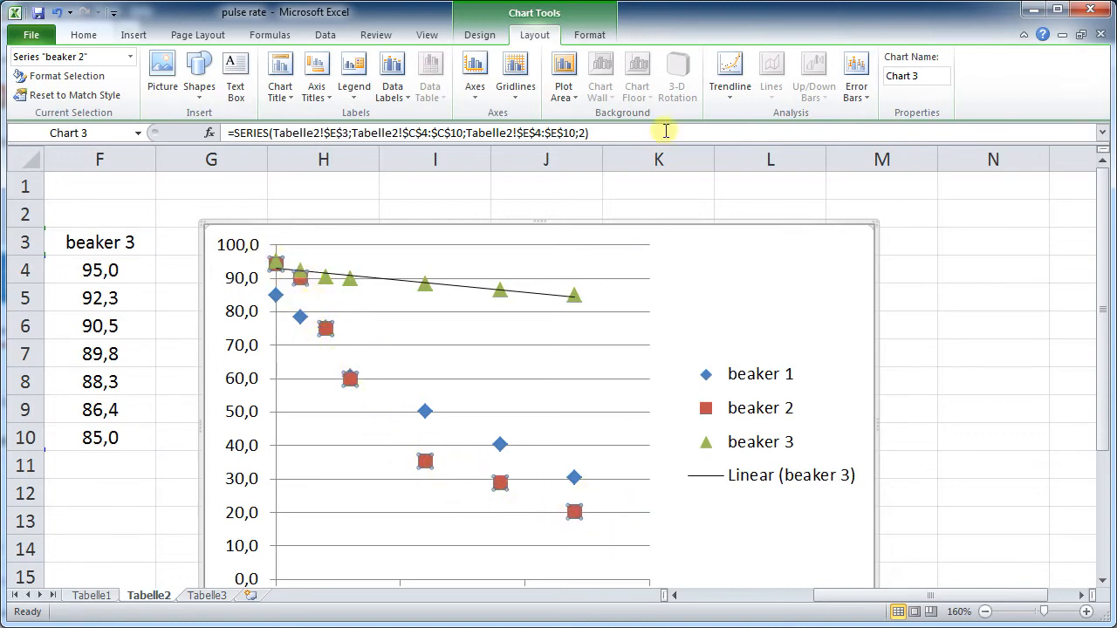
left_click(729, 87)
left_click(740, 165)
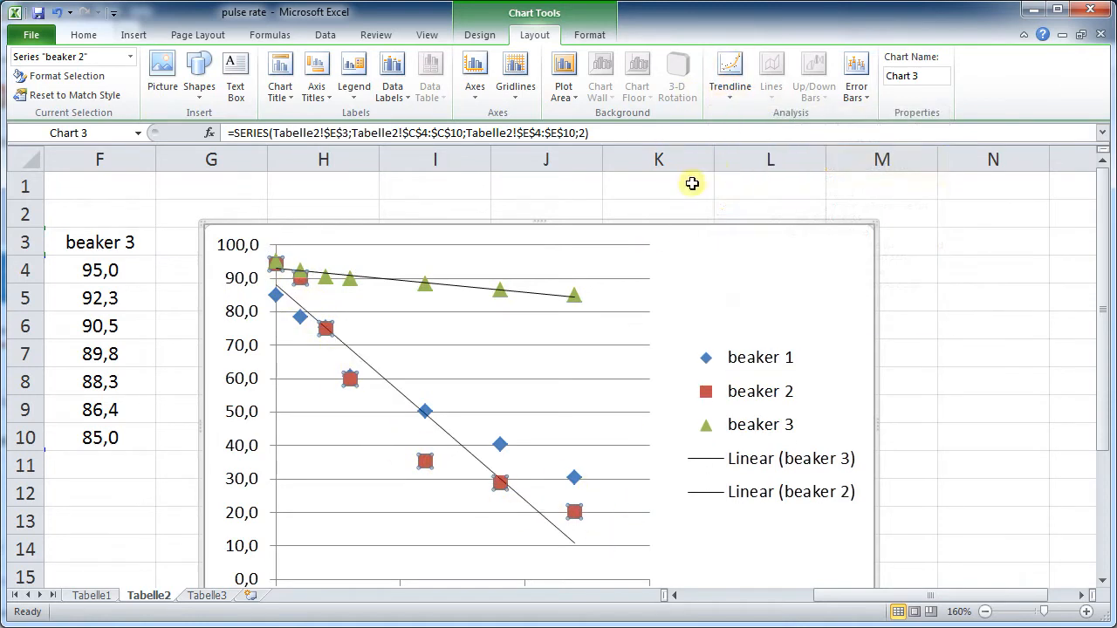
left_click(500, 445)
left_click(730, 87)
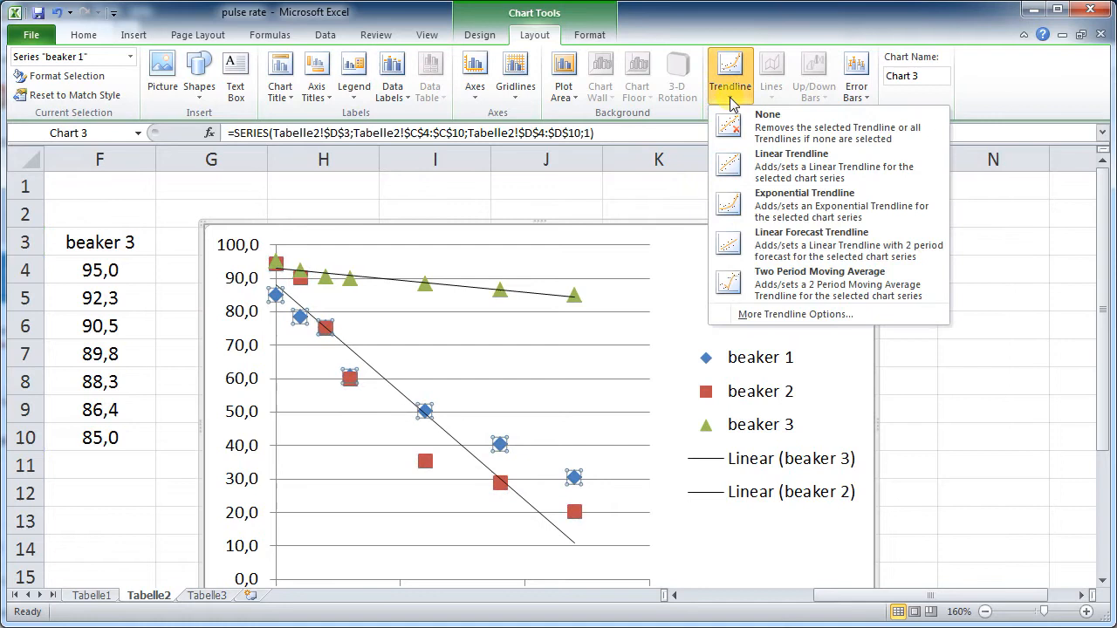
left_click(740, 166)
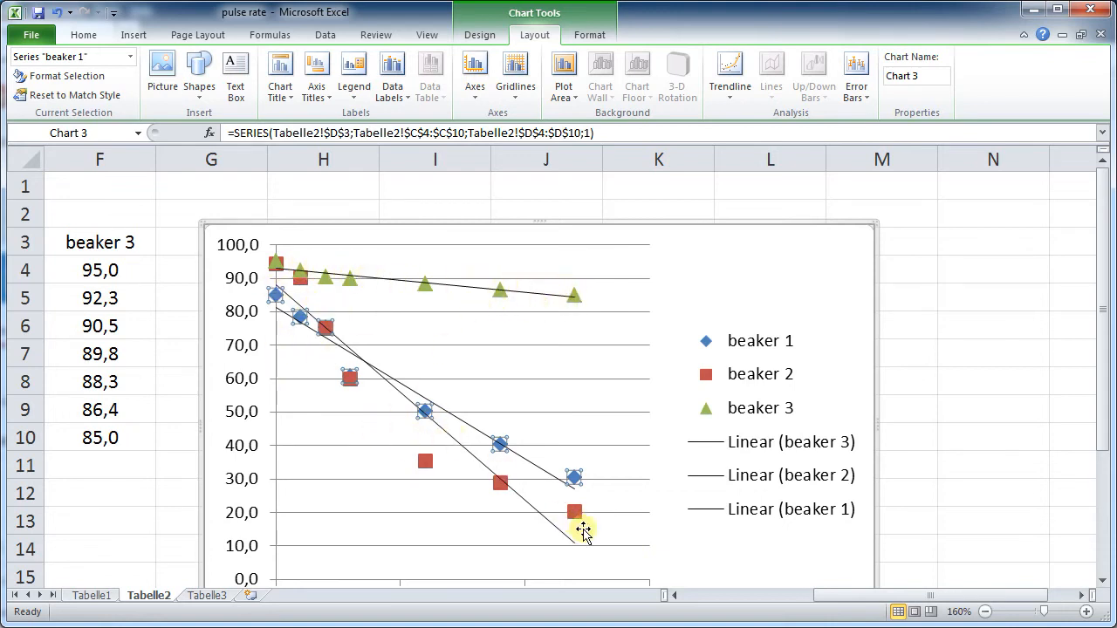
Delete the linear trendlines of beaker 2, beaker 1 and beaker 3 from the chart.
left_click(726, 515)
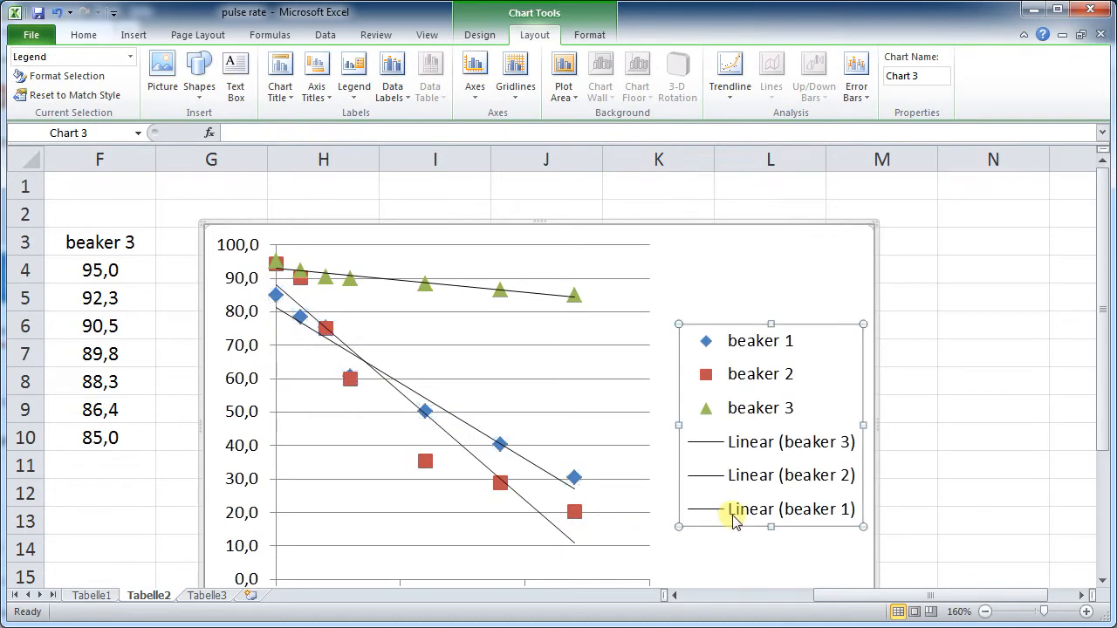
left_click(544, 521)
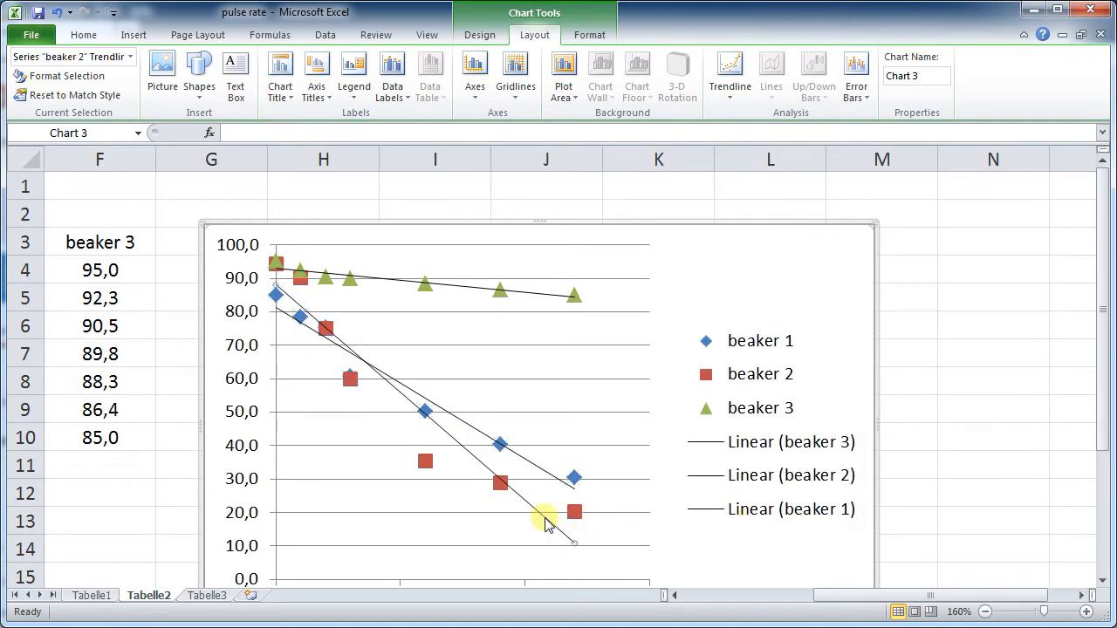
key("Delete")
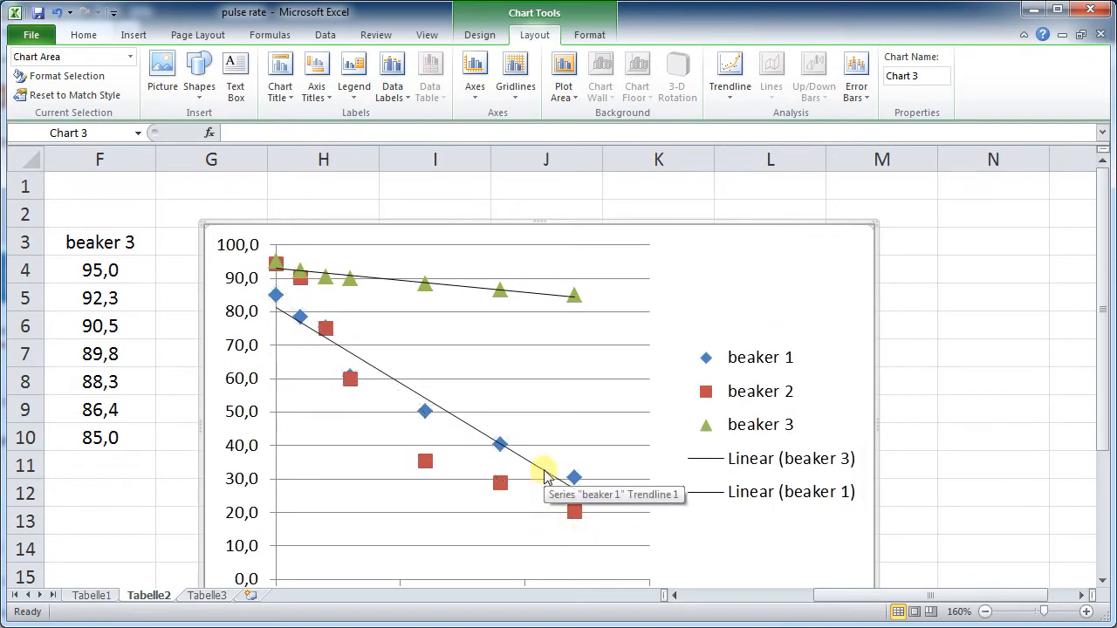
left_click(544, 476)
key("Delete")
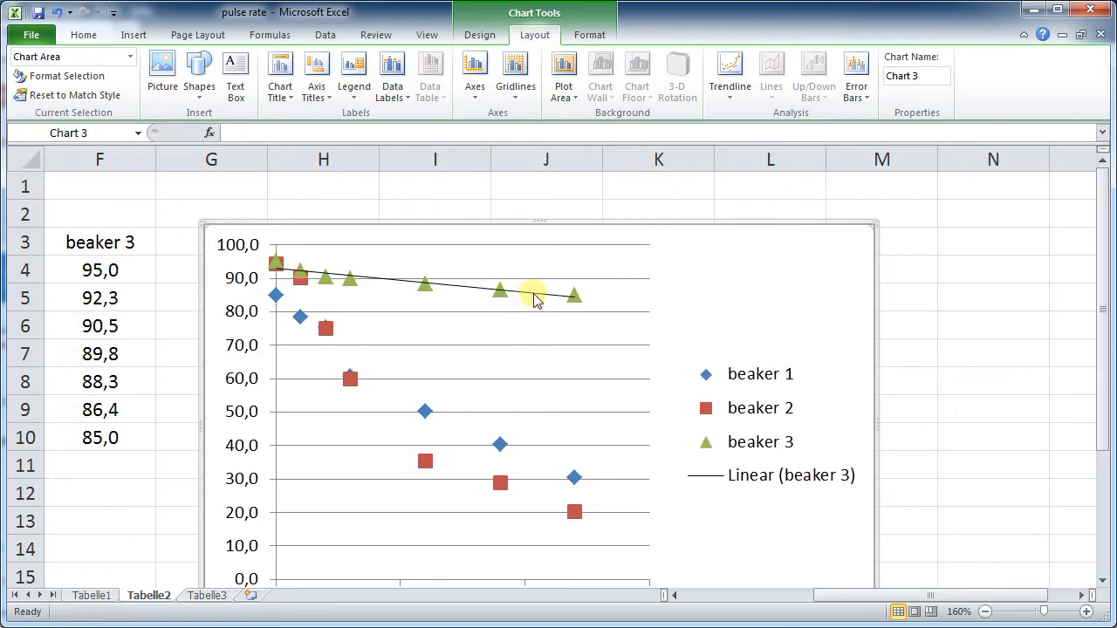
key("Delete")
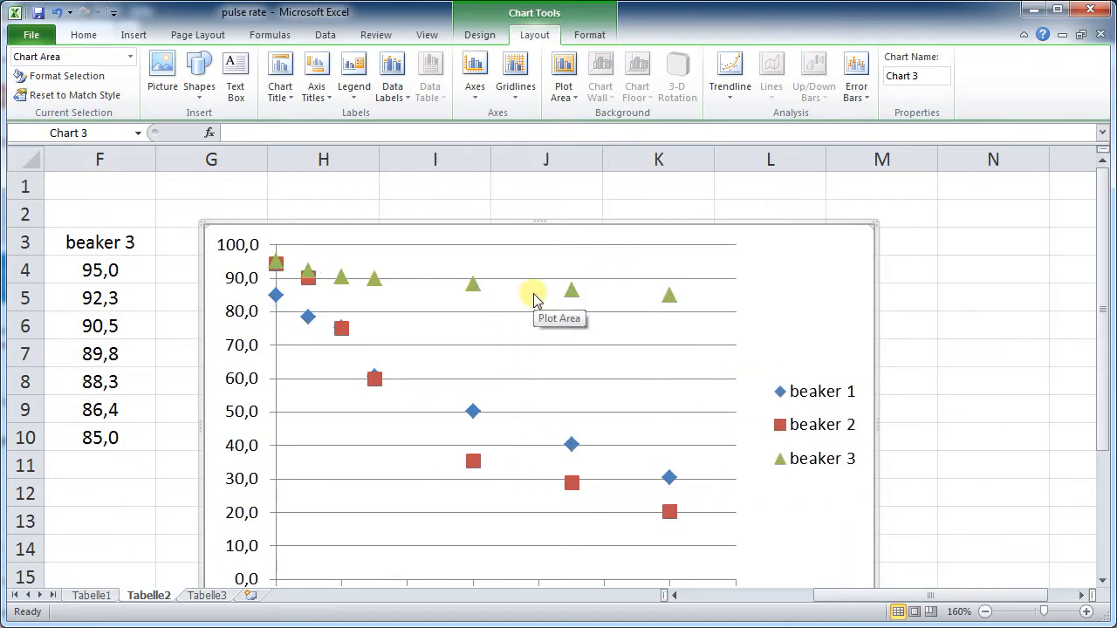
Try an exponential trendline on the beaker 2 series, and delete it again.
left_click(375, 382)
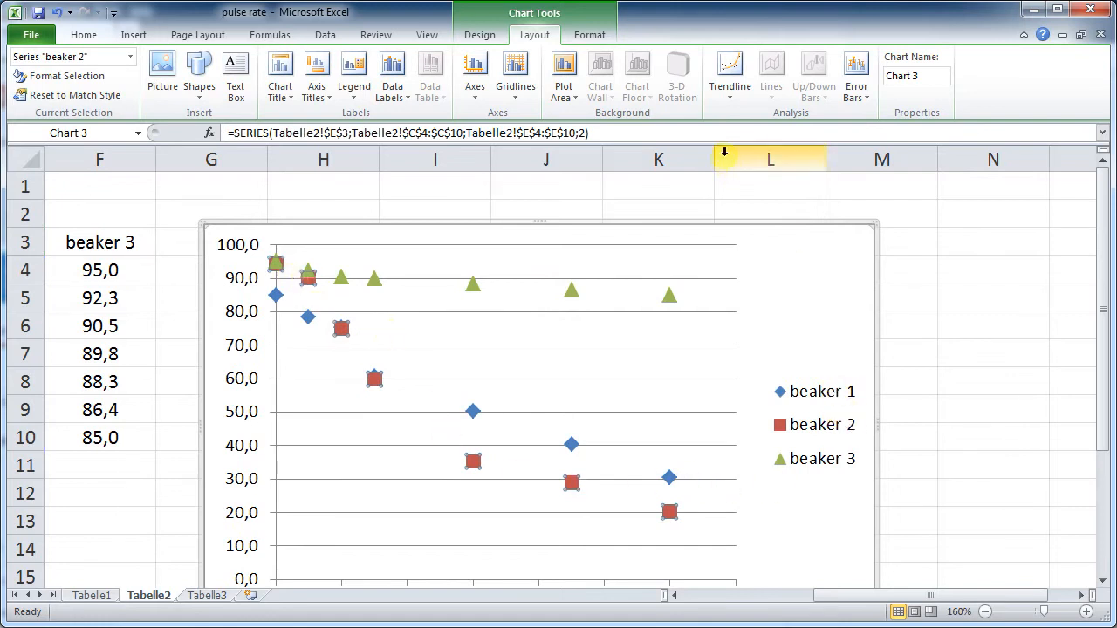
left_click(733, 96)
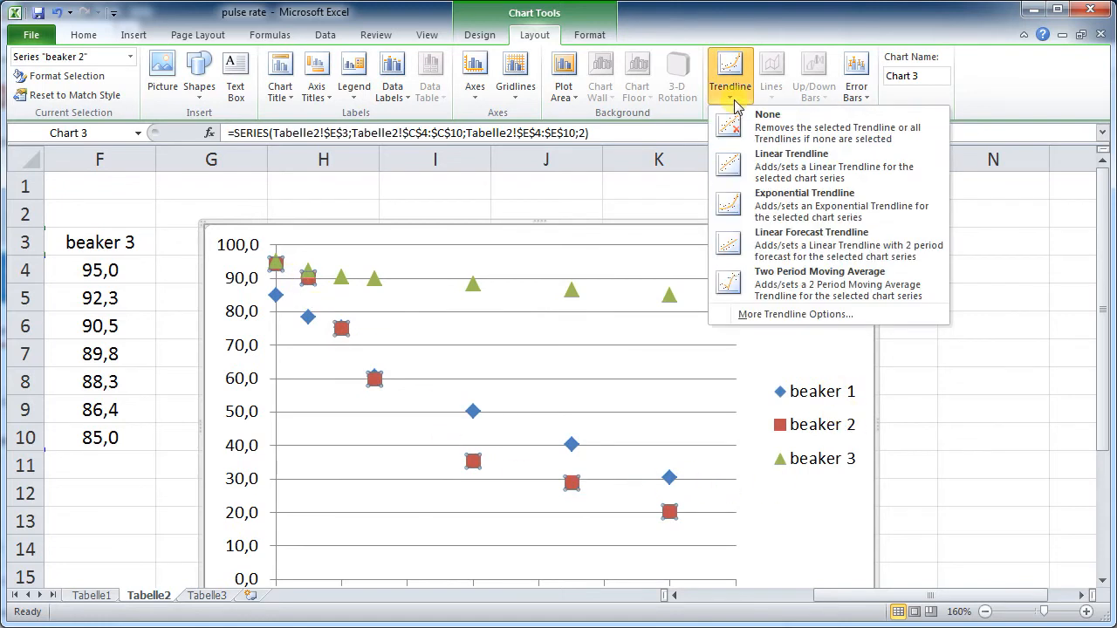
left_click(760, 204)
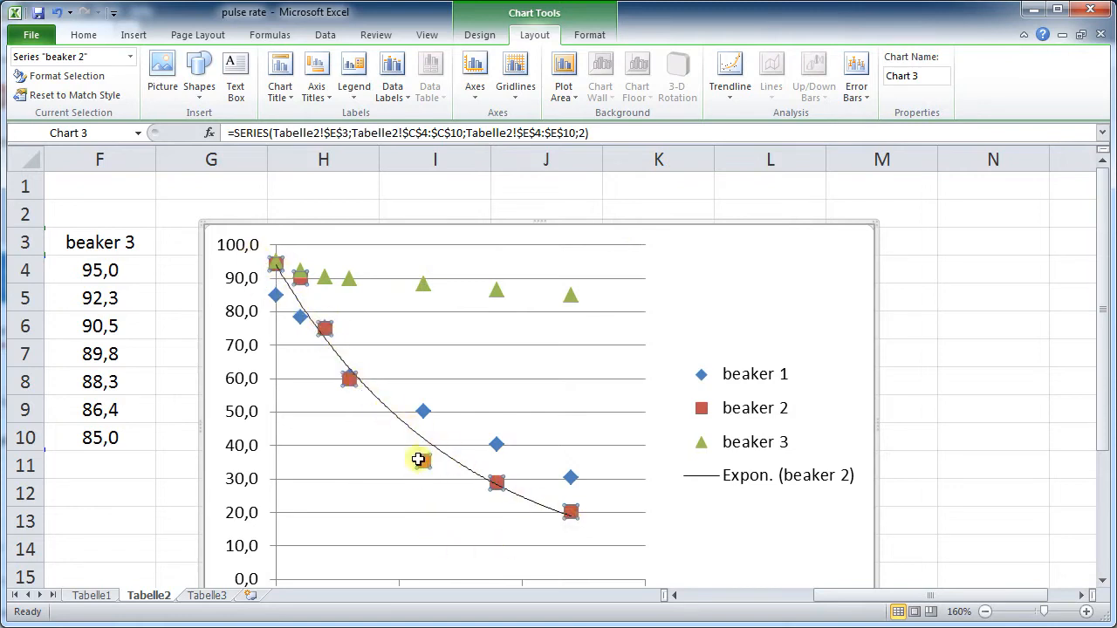
left_click(463, 469)
key("Delete")
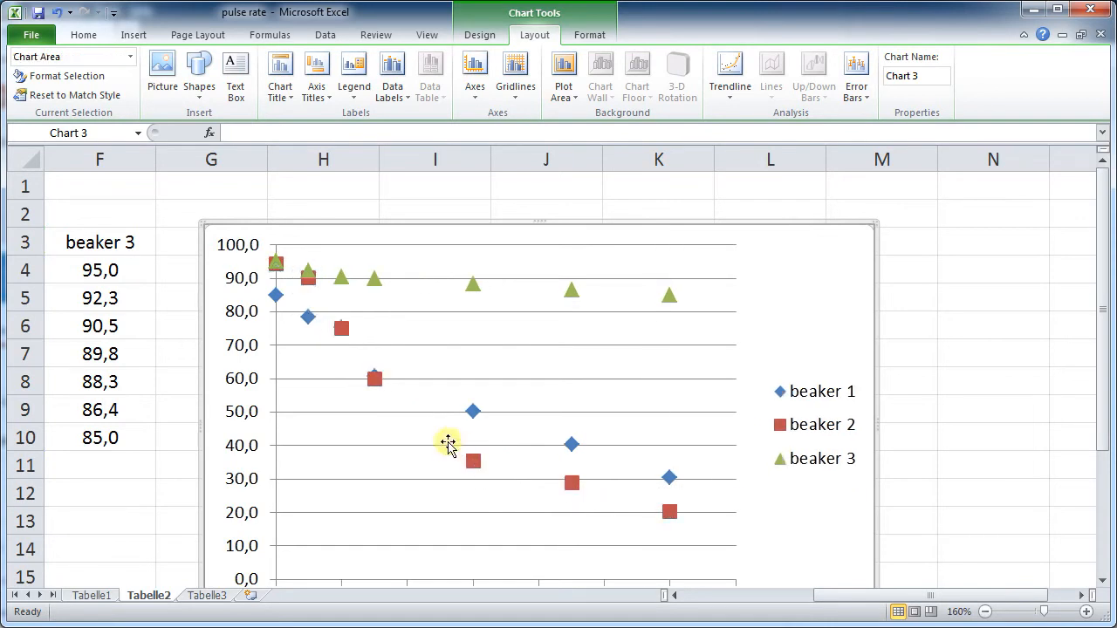
Try to give the beaker 2 series a logarithmic trendline through the detailed trendline options.
left_click(373, 378)
left_click(732, 88)
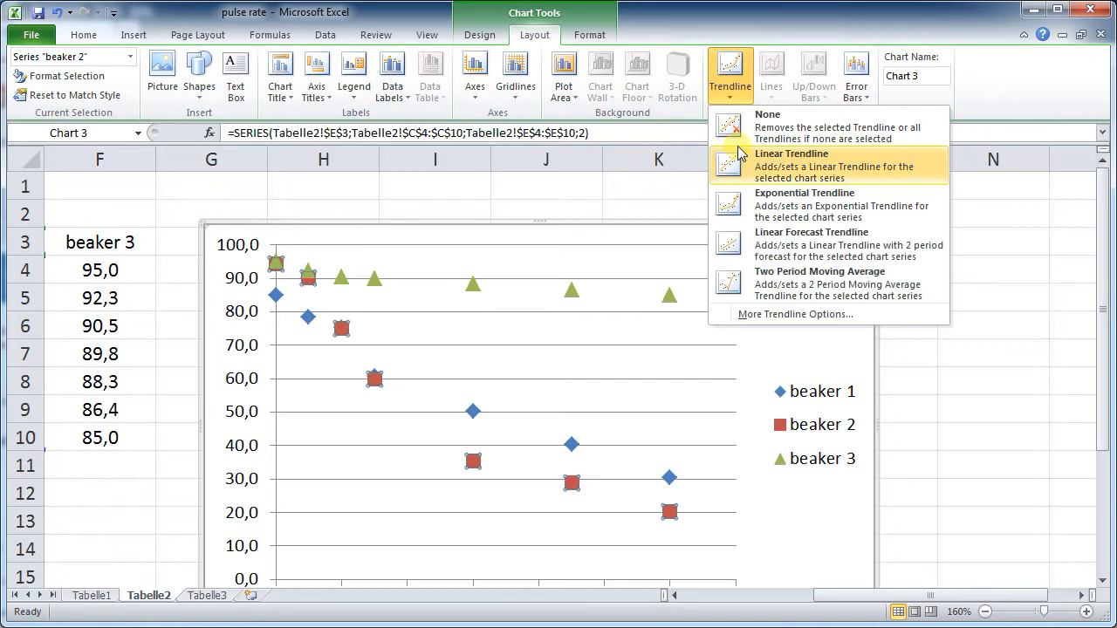
left_click(770, 314)
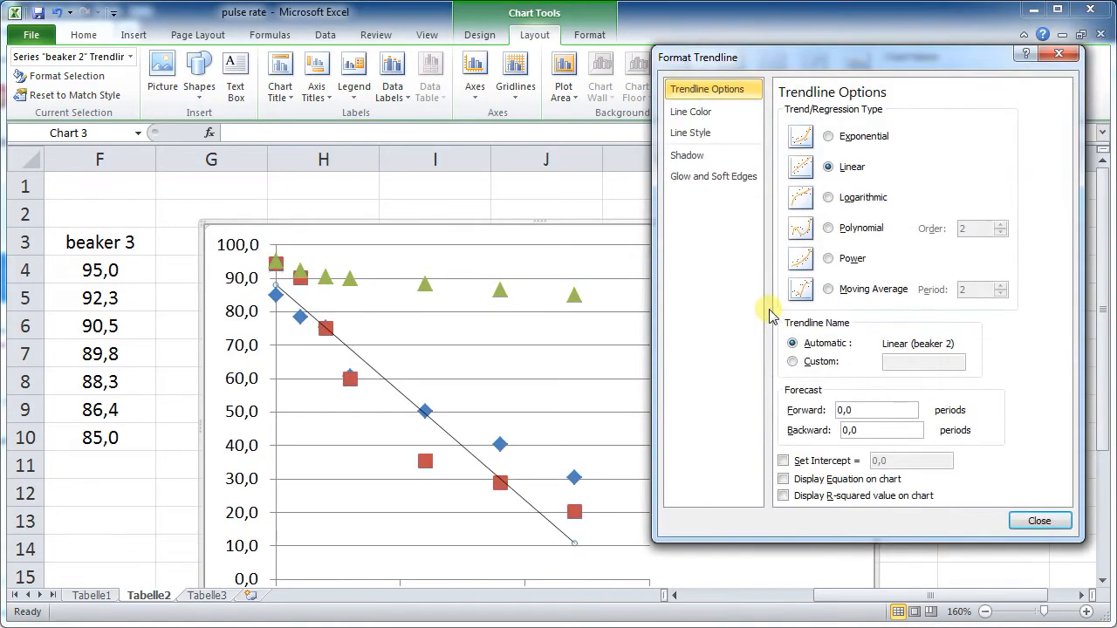
left_click(828, 197)
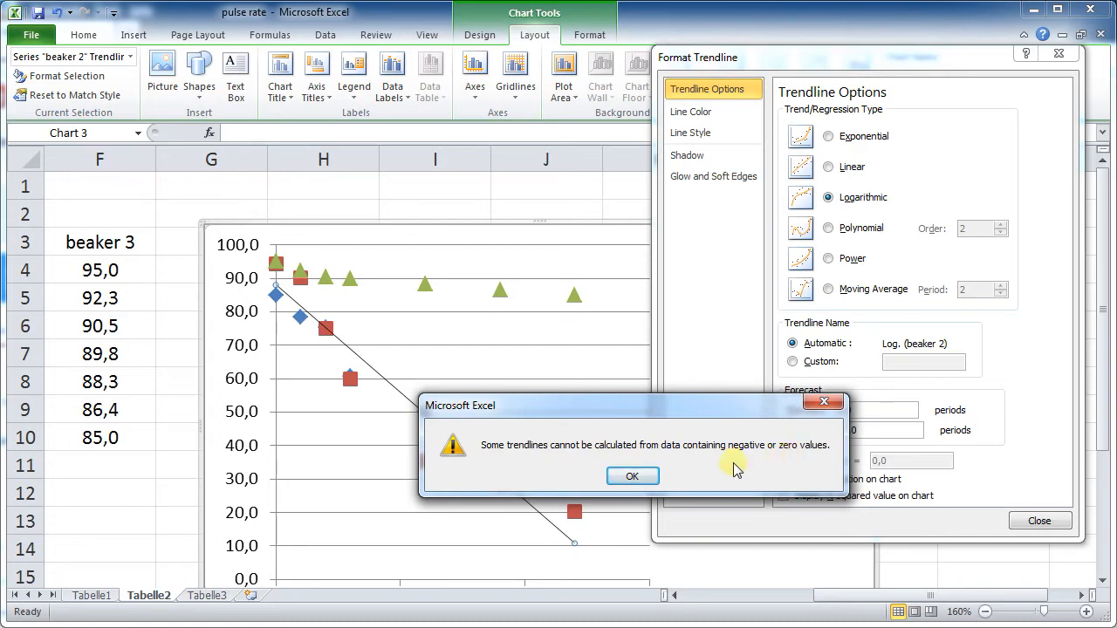
left_click(650, 478)
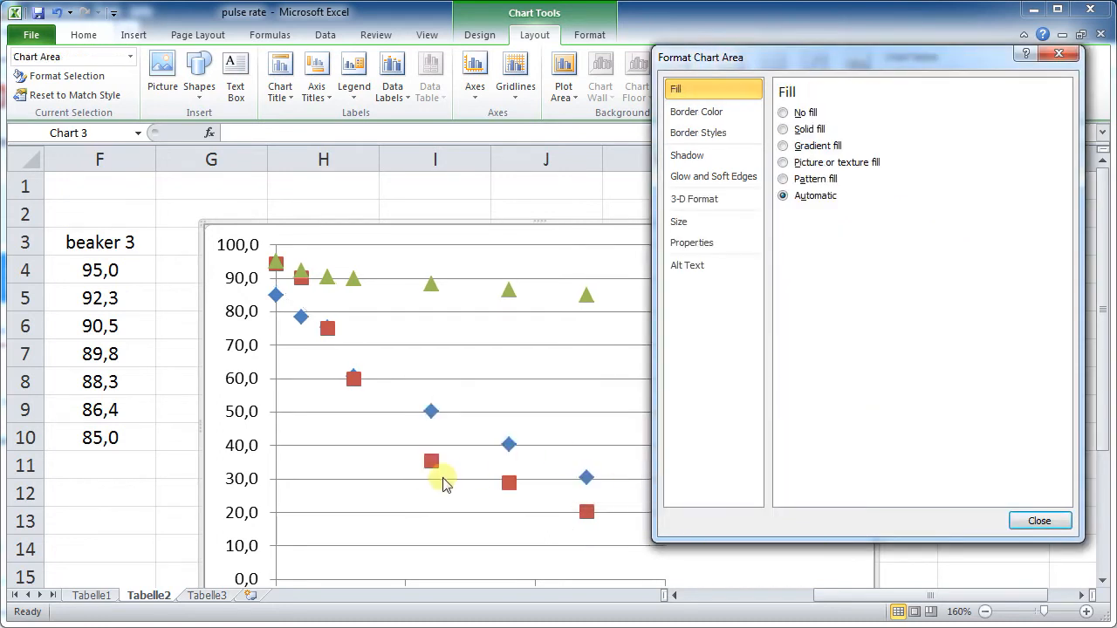
left_click(430, 461)
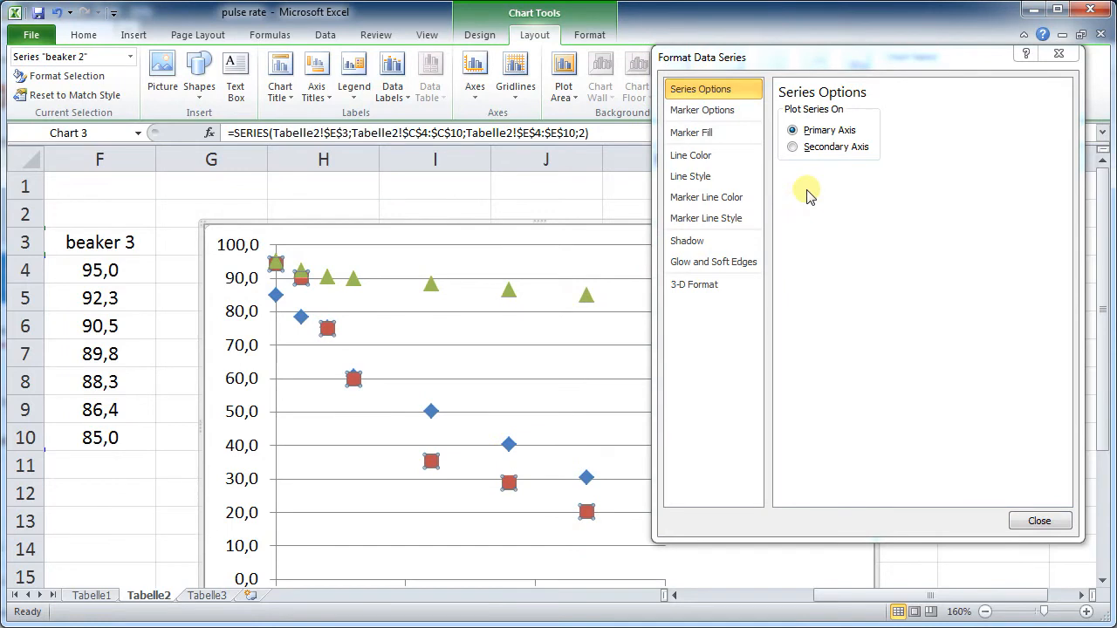
left_click(1036, 521)
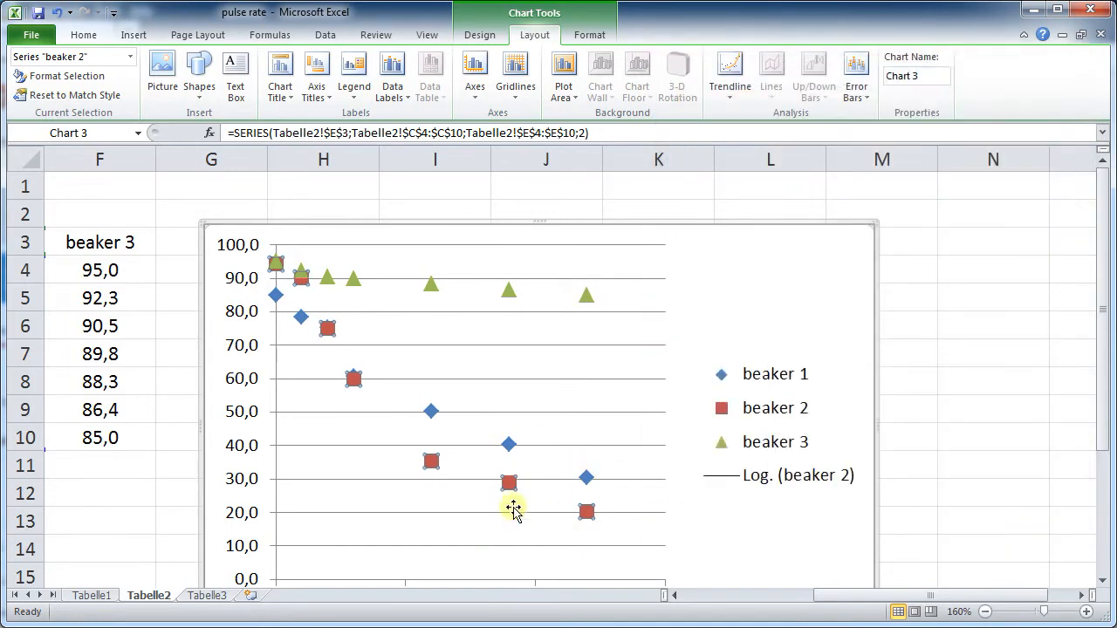
Undo the switch to a logarithmic trendline and delete the remaining linear trendline of beaker 2.
left_click(720, 485)
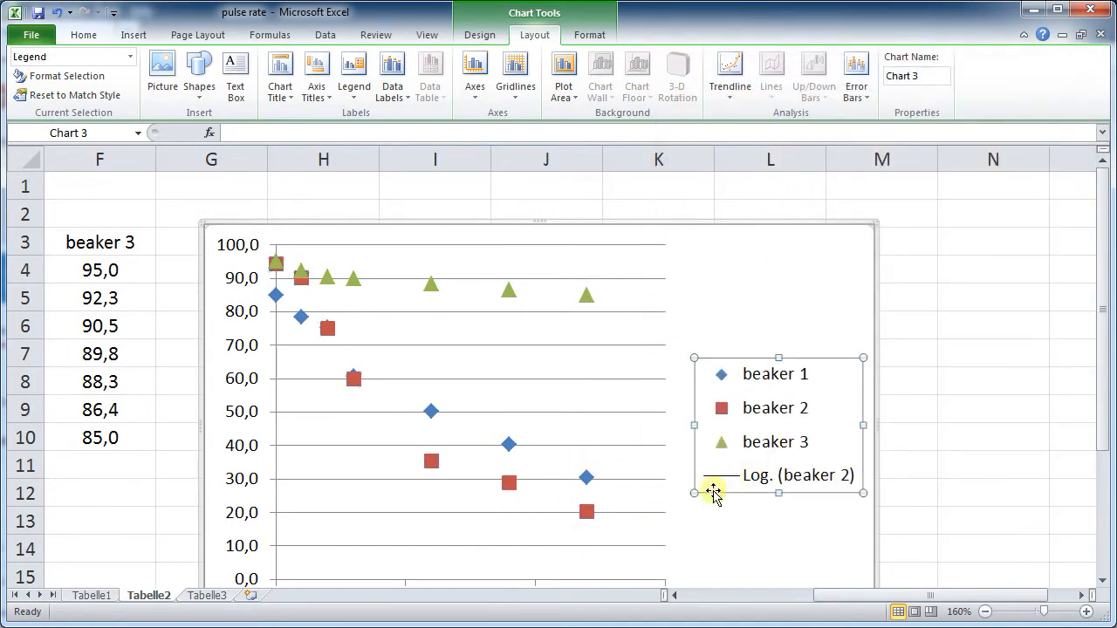
scroll(349, 401, "down", 2)
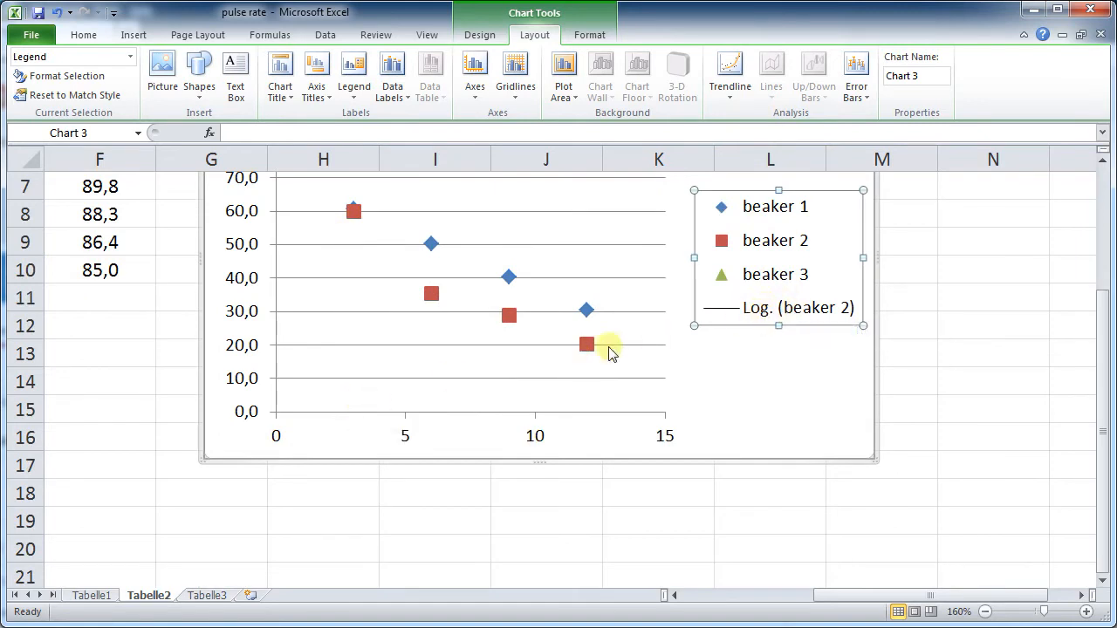
scroll(301, 218, "up", 2)
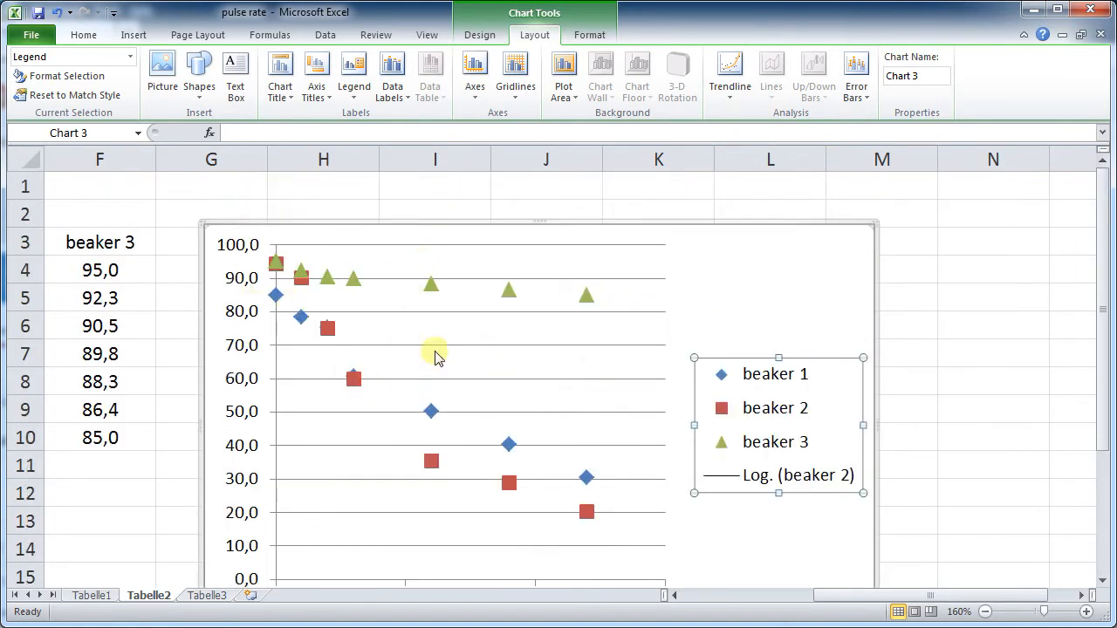
key("ctrl+z")
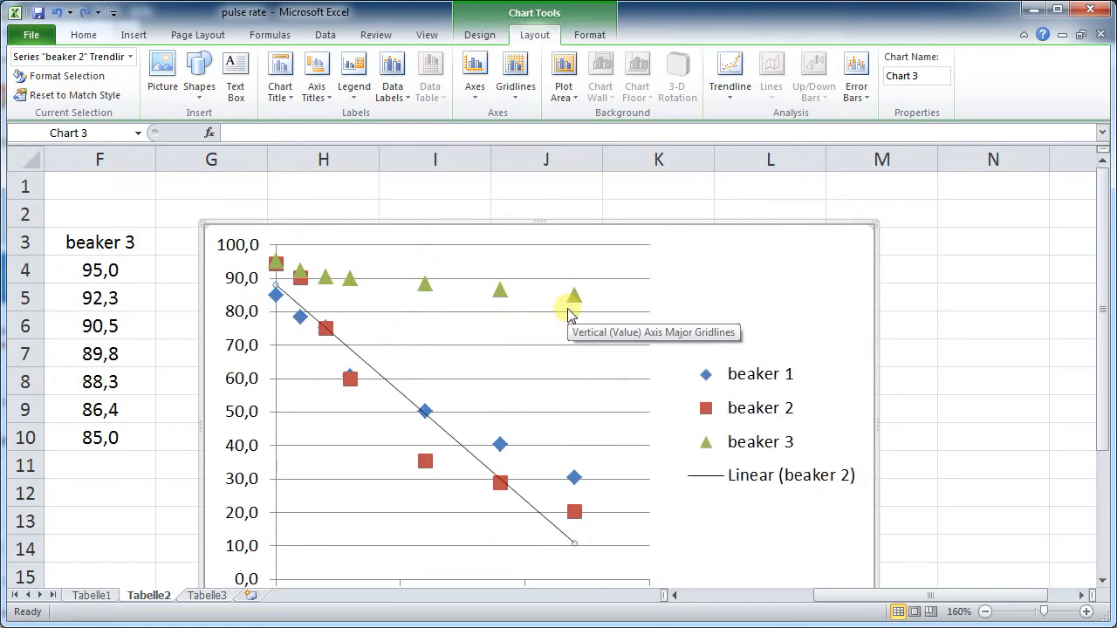
key("Delete")
left_click(481, 530)
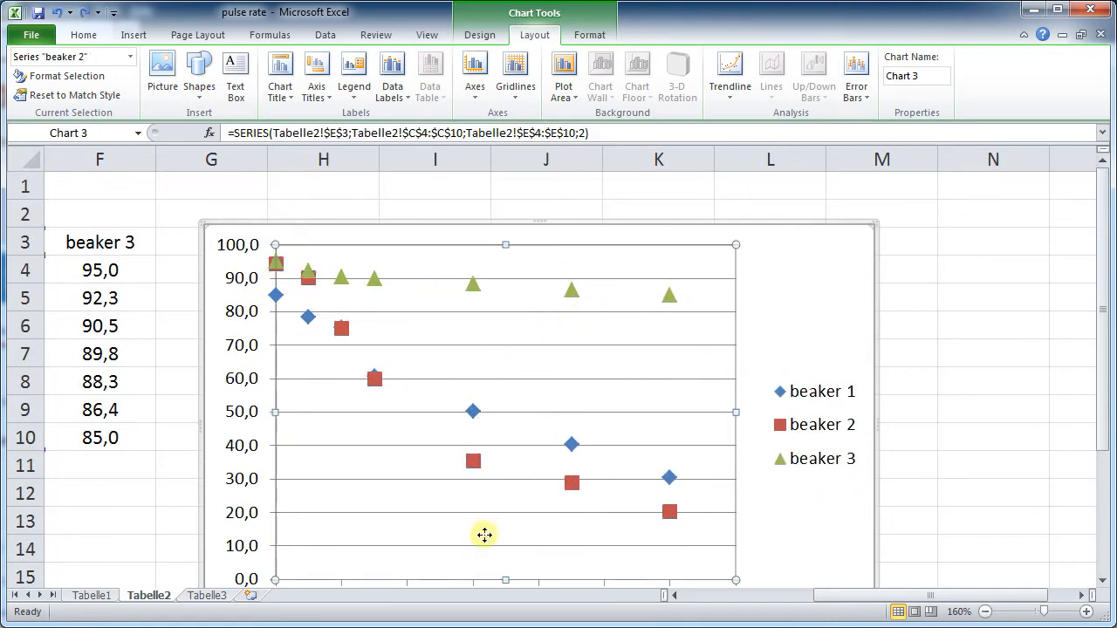
Add a polynomial trendline to the beaker 2 series and raise its order to 6.
left_click(474, 465)
left_click(729, 79)
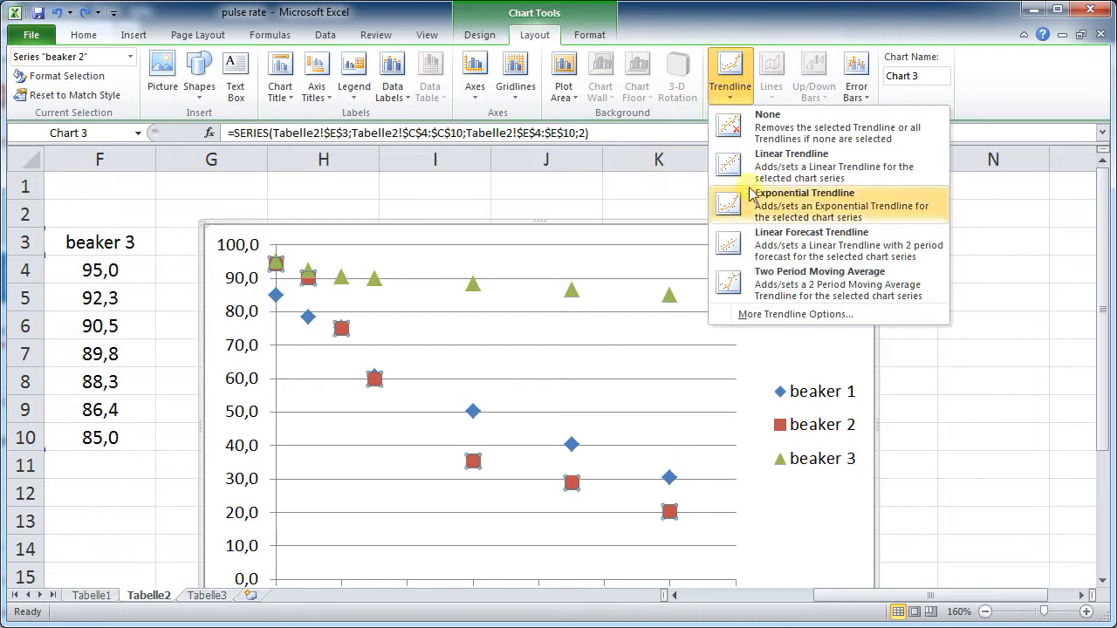
left_click(768, 314)
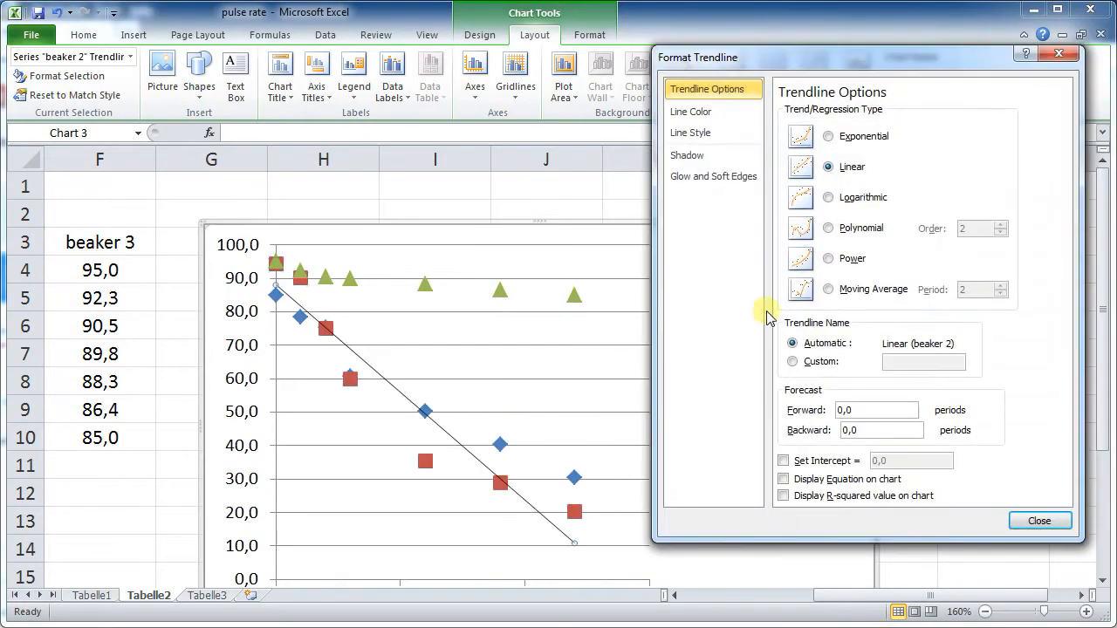
left_click(828, 229)
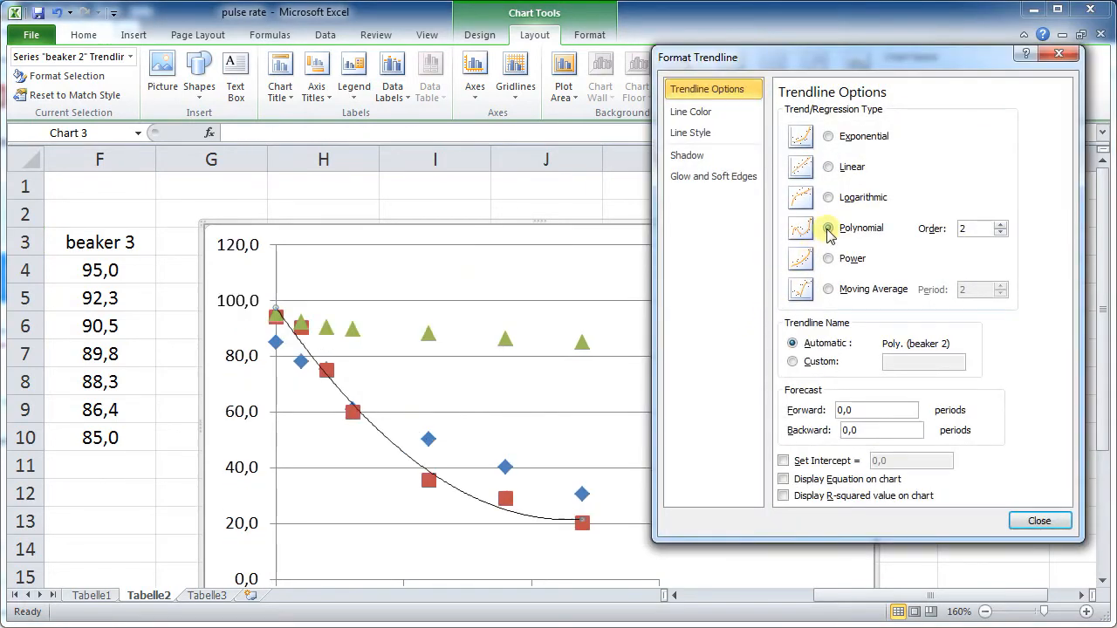
left_click(1001, 224)
left_click(1001, 225)
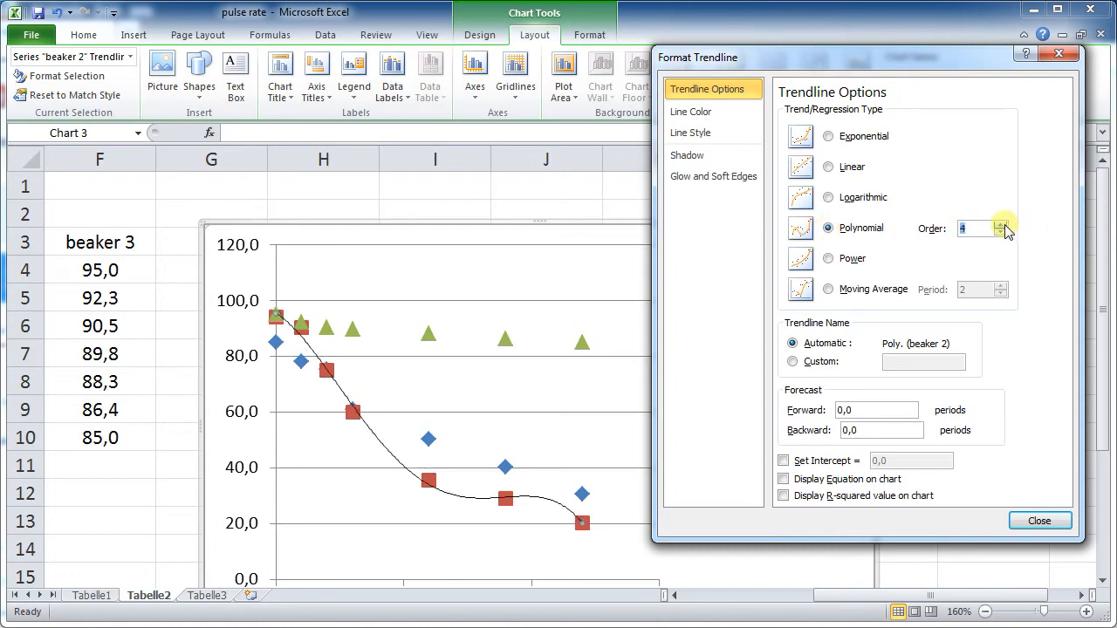
left_click(1002, 224)
left_click(1002, 225)
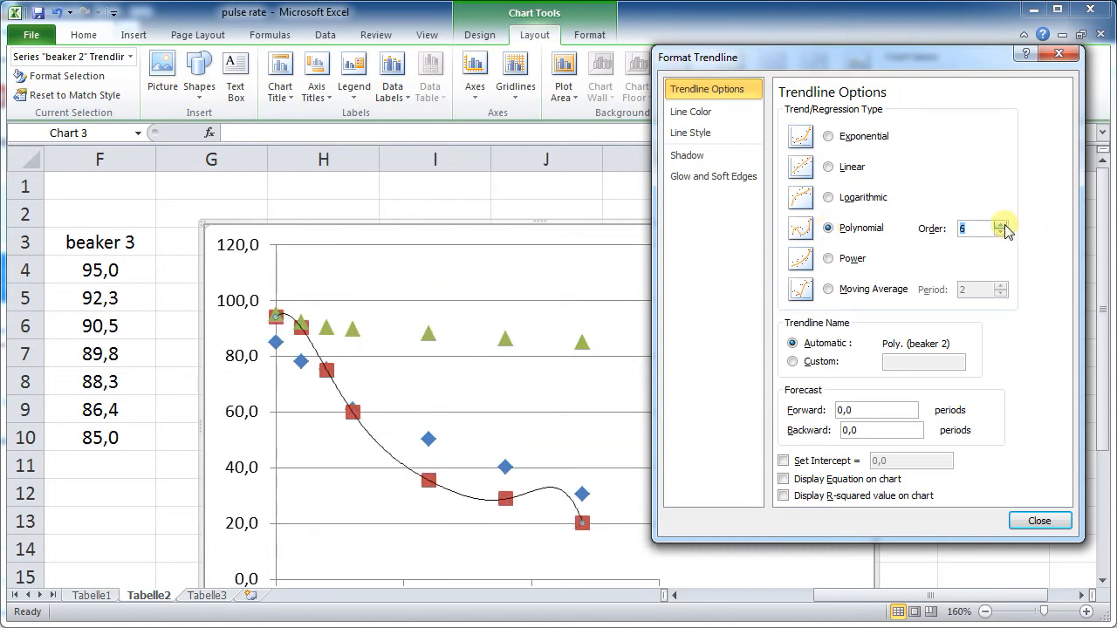
Compare polynomial fits for beaker 2 by lowering the trendline order to 2 and raising it back to 6.
left_click(1002, 233)
left_click(1001, 225)
left_click(1000, 234)
left_click(1002, 233)
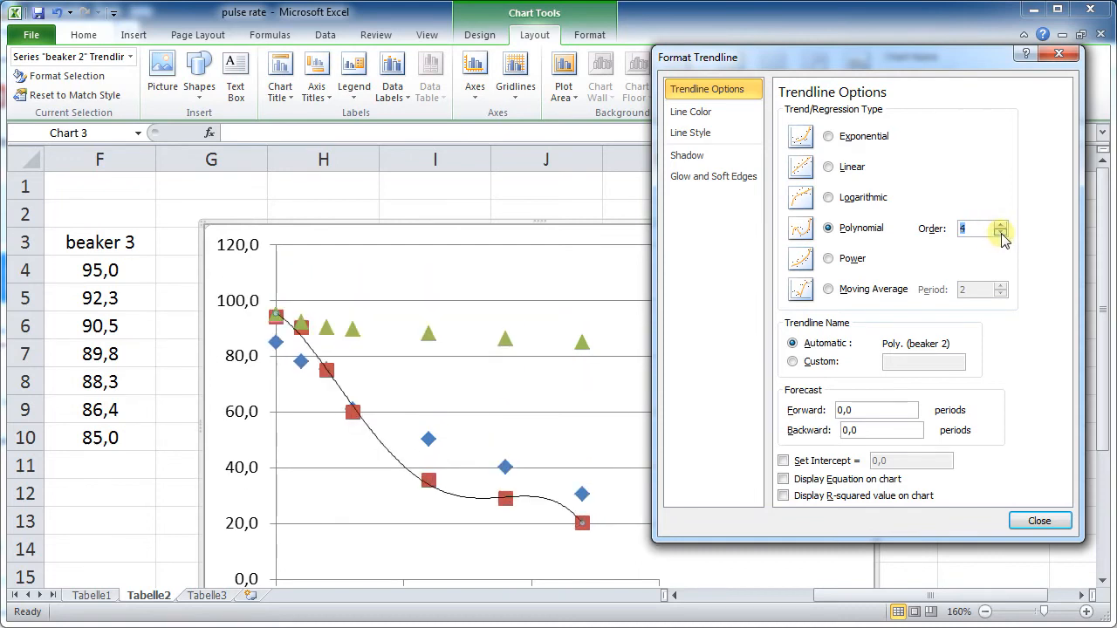
left_click(1001, 233)
left_click(1001, 233)
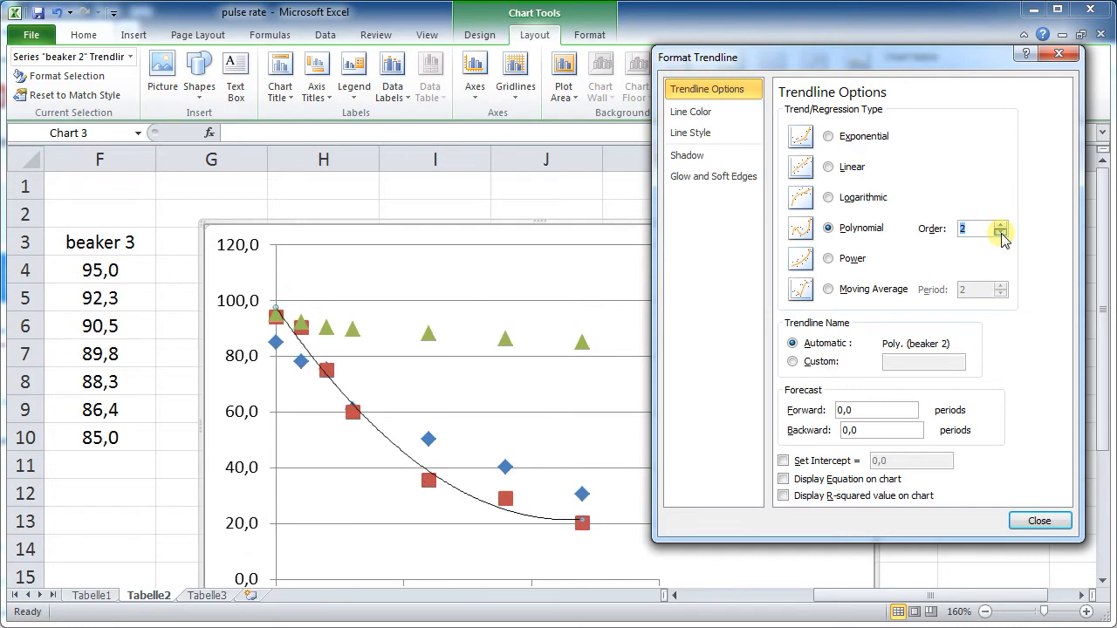
left_click(1000, 224)
left_click(1001, 224)
left_click(1001, 224)
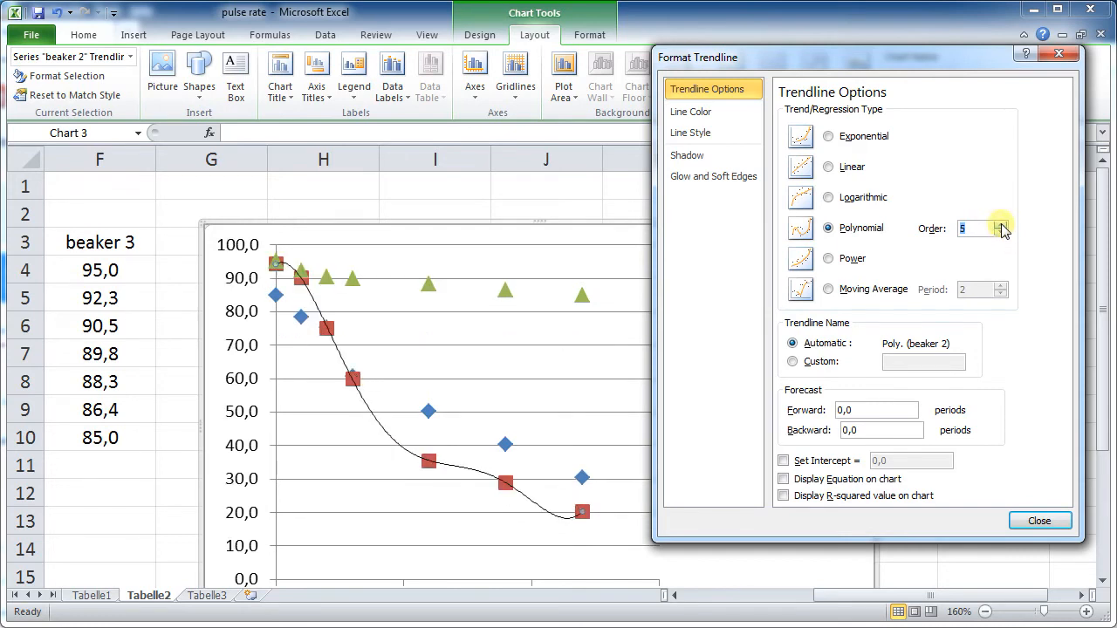
left_click(1001, 224)
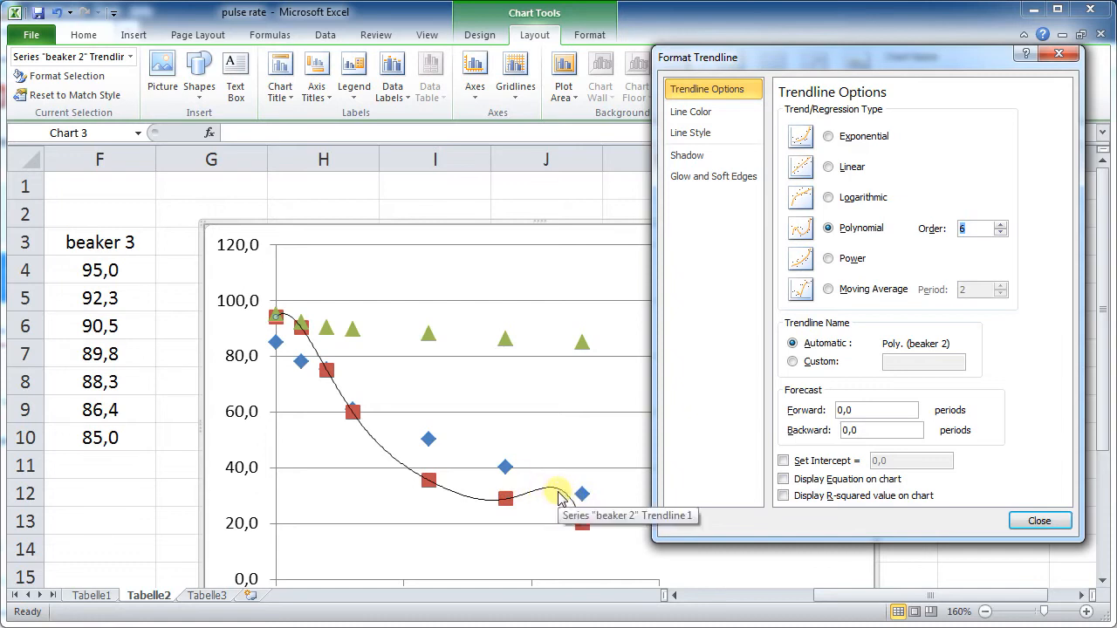
Reduce the polynomial order of the beaker 2 trendline to 2, trying order 3 for comparison.
left_click(1001, 233)
left_click(1001, 233)
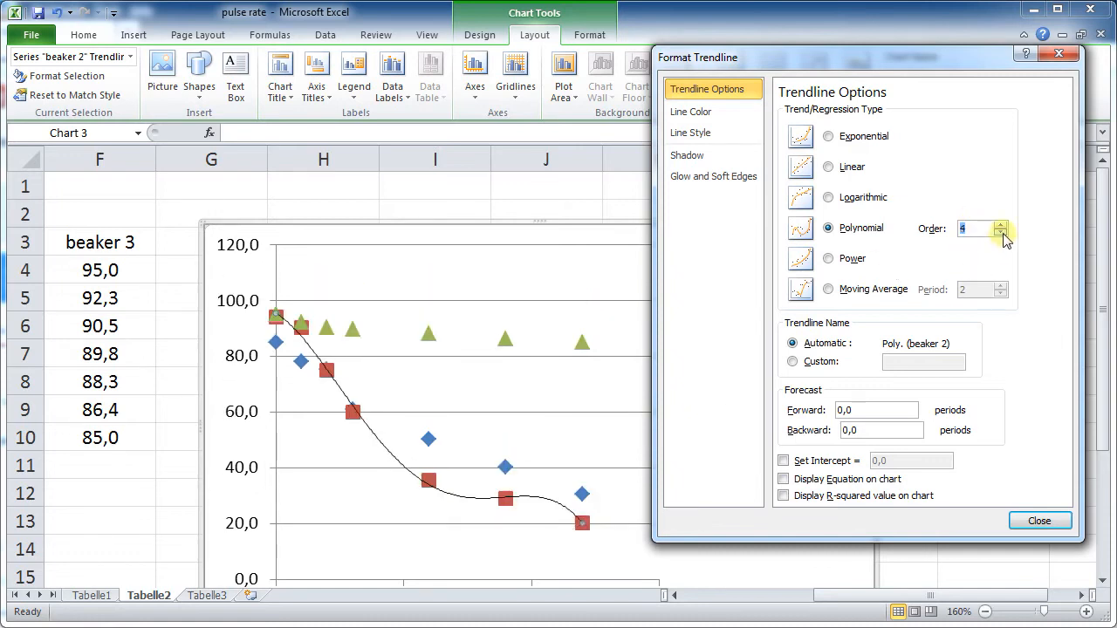
left_click(1001, 233)
left_click(1001, 233)
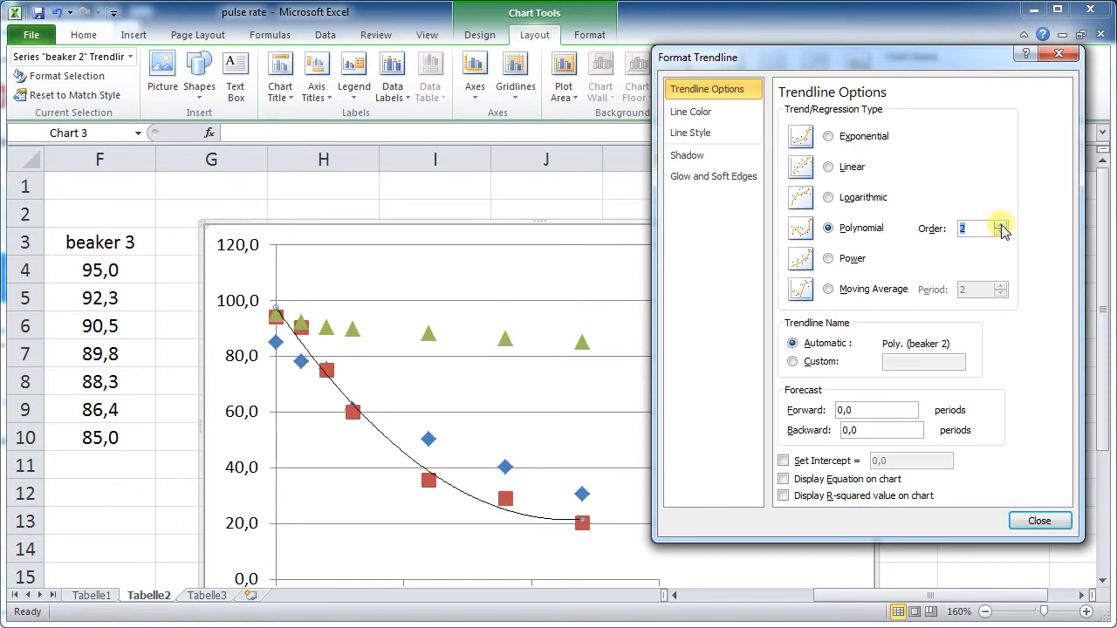
left_click(1002, 225)
left_click(1001, 233)
left_click(1001, 226)
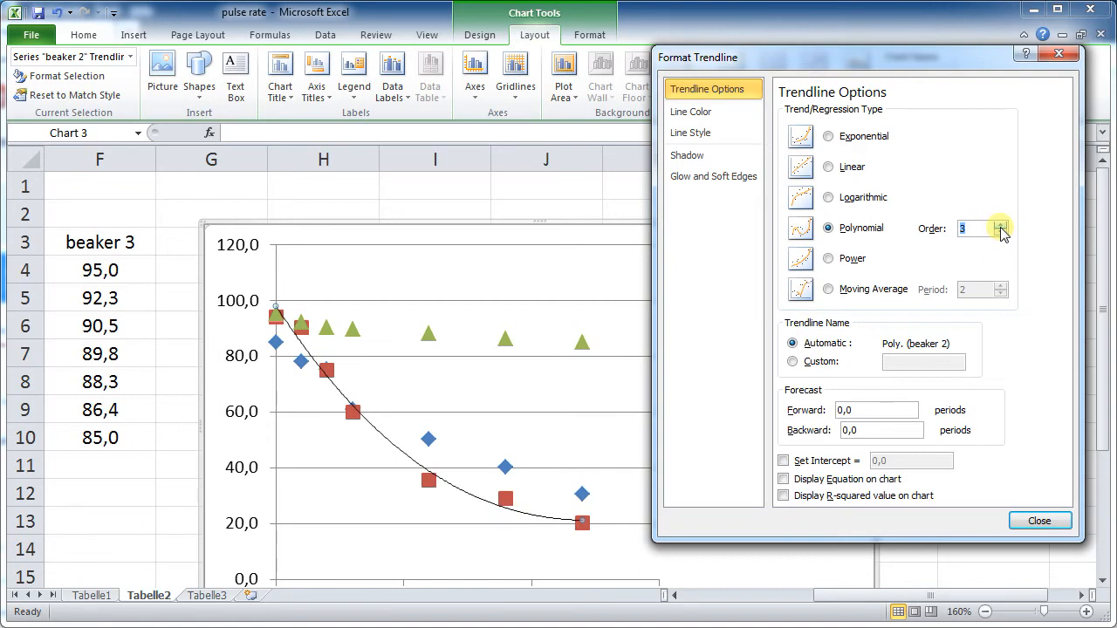
left_click(1001, 233)
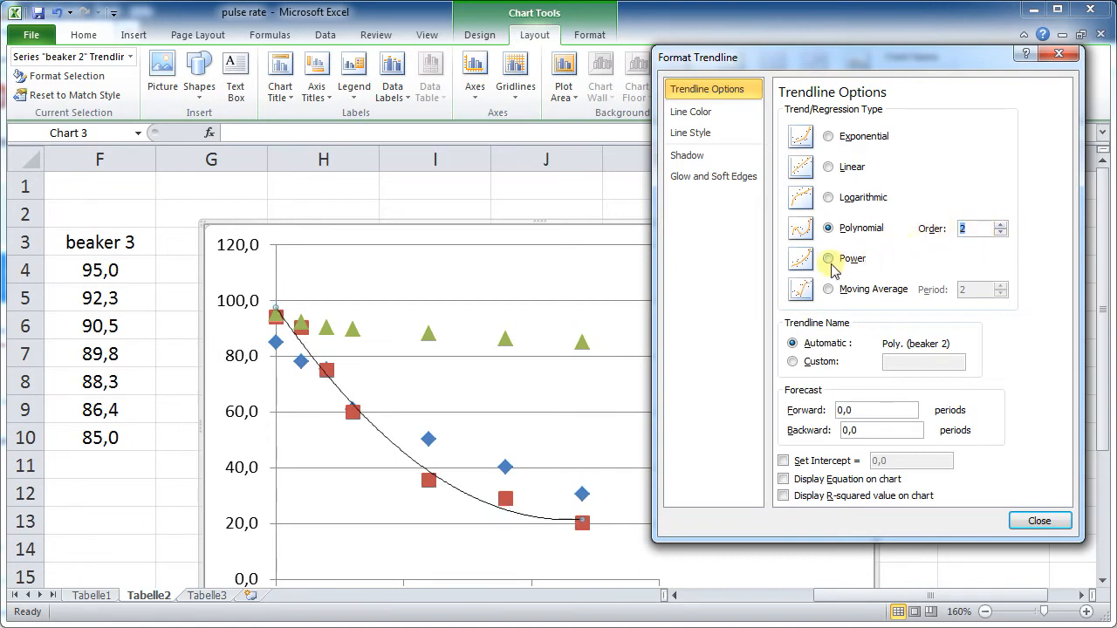
Try to switch the beaker 2 trendline to the Power type and close the formatting dialog.
key("Delete")
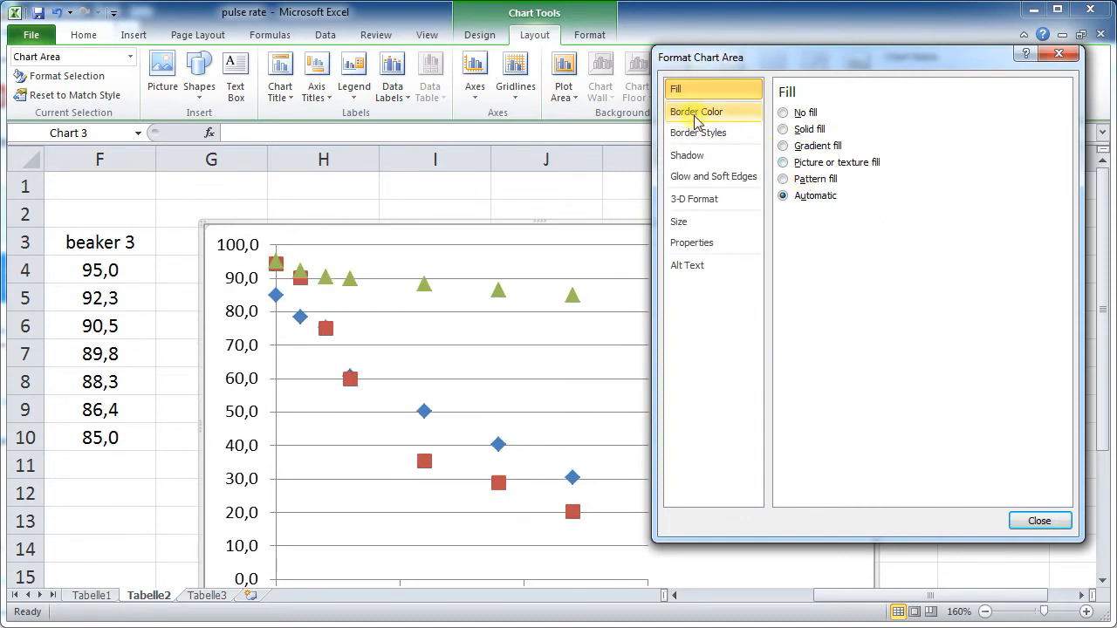
left_click_drag(754, 54, 689, 78)
left_click(990, 546)
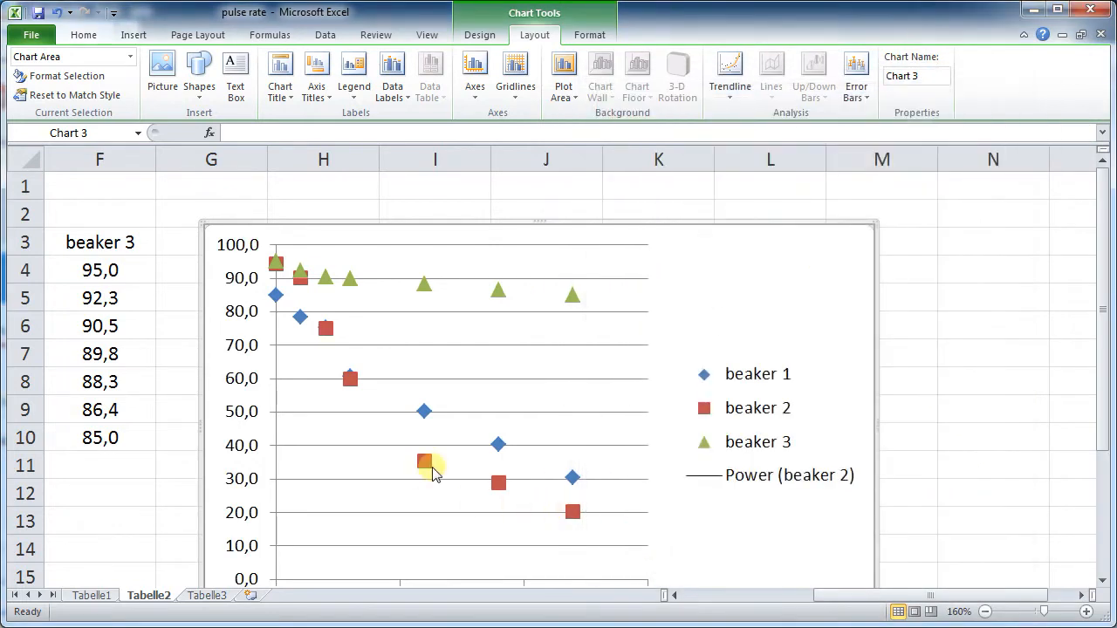
Try to add another Power trendline to the beaker 2 series through the detailed trendline options.
left_click(425, 463)
left_click(730, 70)
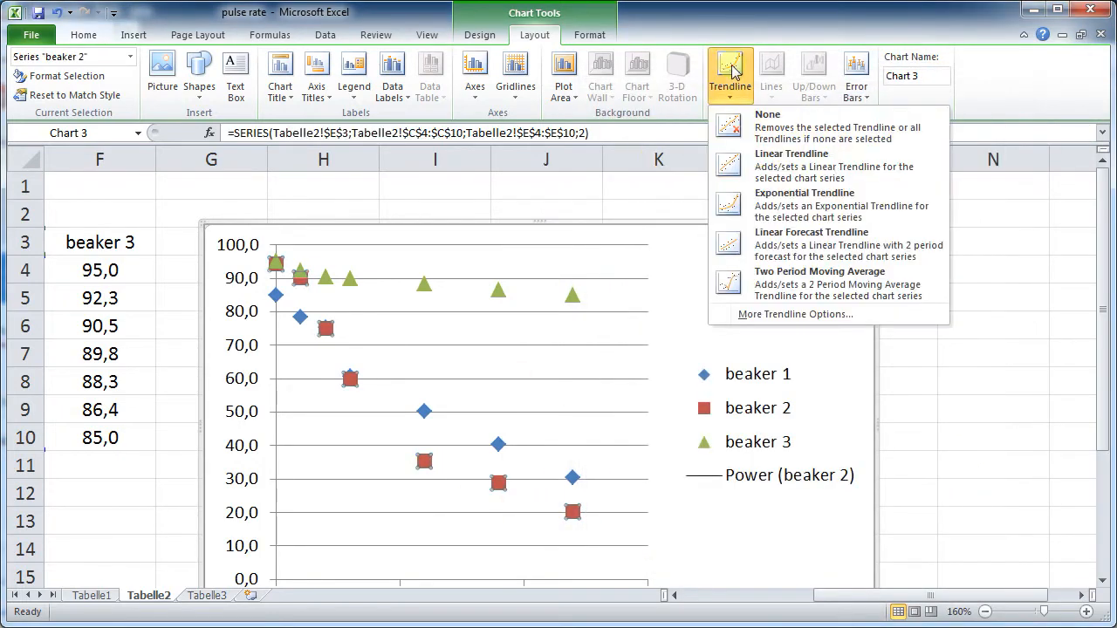
left_click(807, 310)
left_click(771, 285)
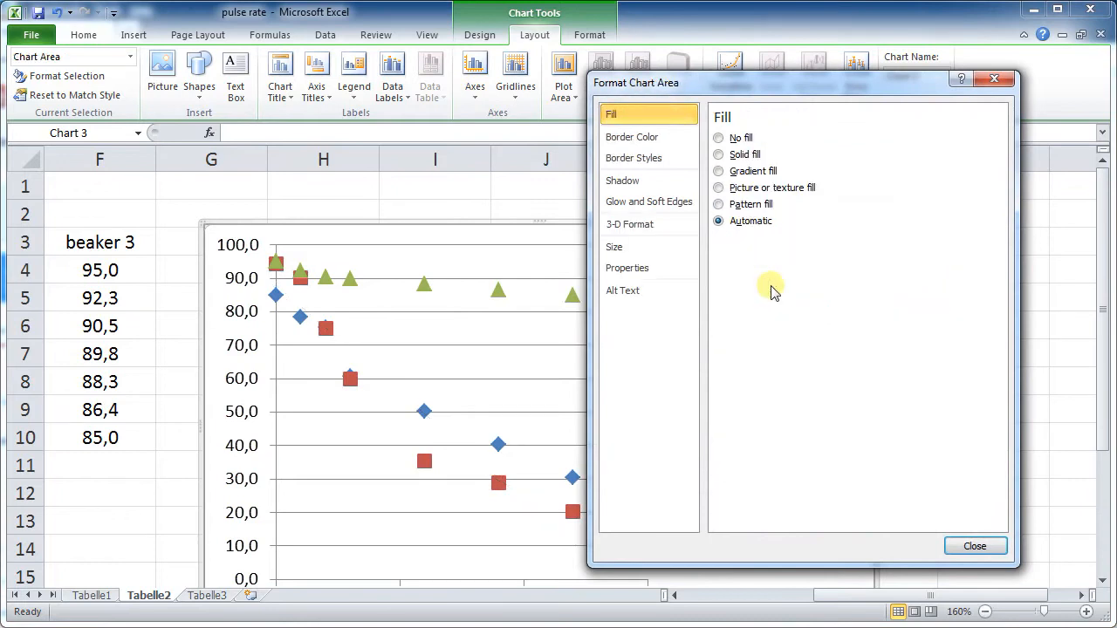
left_click(964, 546)
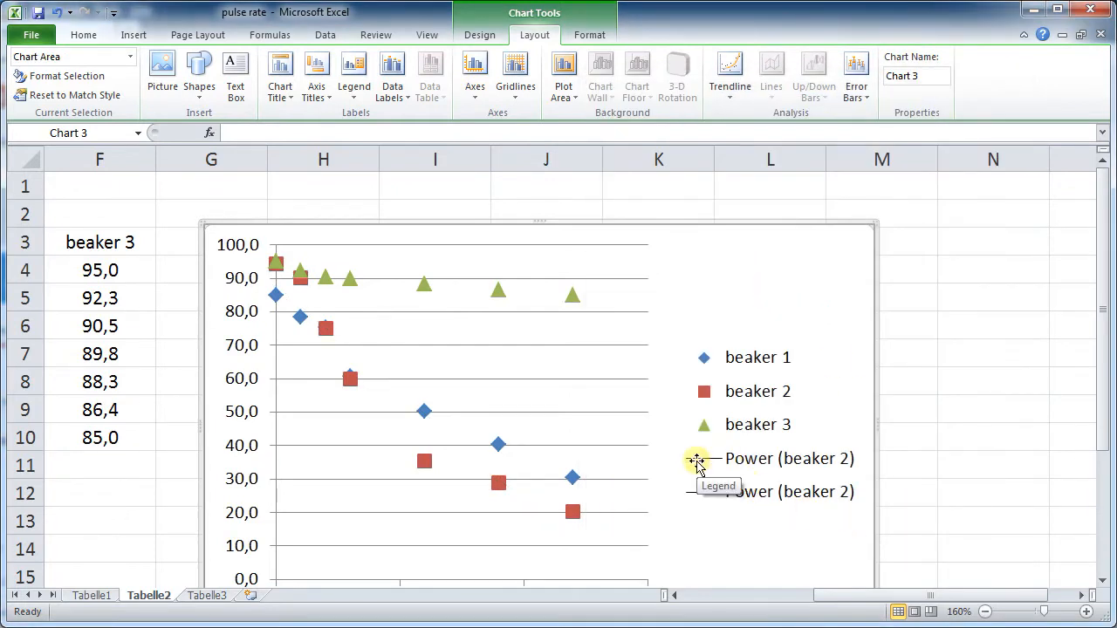
Undo the Power trendlines on the beaker 2 series.
key("ctrl+z")
key("ctrl+z")
key("ctrl+z")
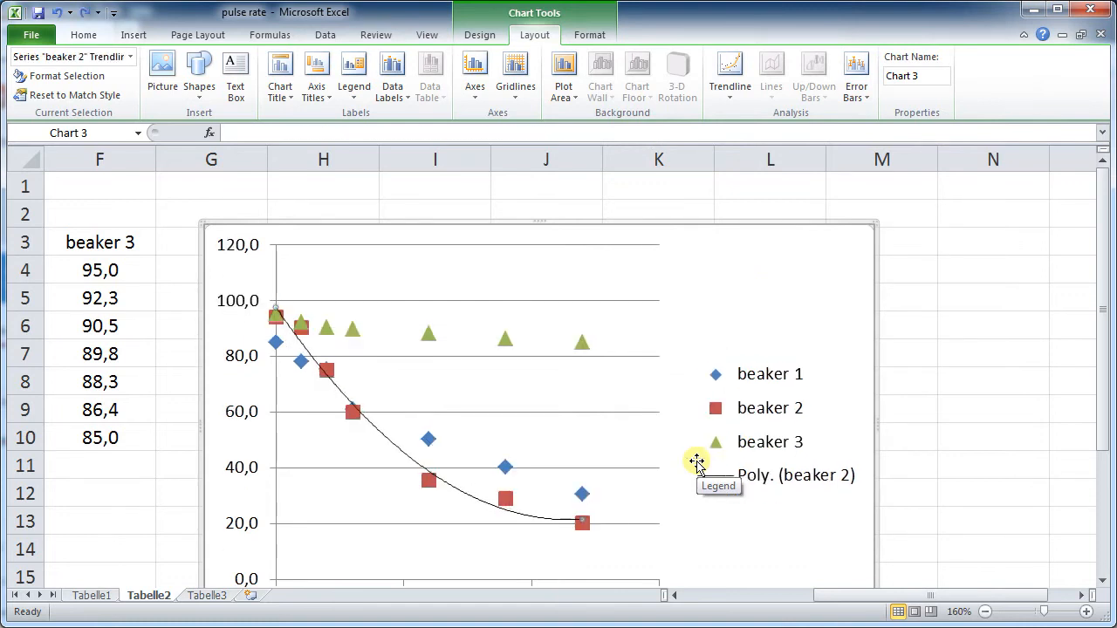
Undo the earlier polynomial order changes on the beaker 2 trendline and delete that trendline from the chart.
key("ctrl+z")
key("ctrl+z")
key("ctrl+z")
key("ctrl+z")
key("ctrl+z")
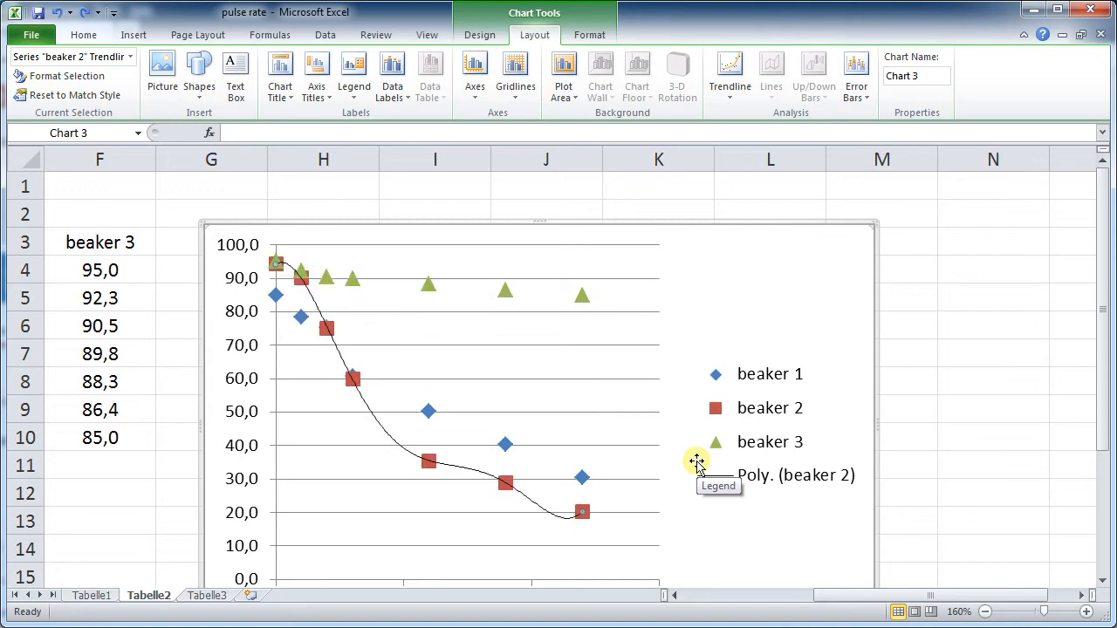
key("ctrl+z")
key("ctrl+z")
key("ctrl+z")
key("ctrl+z")
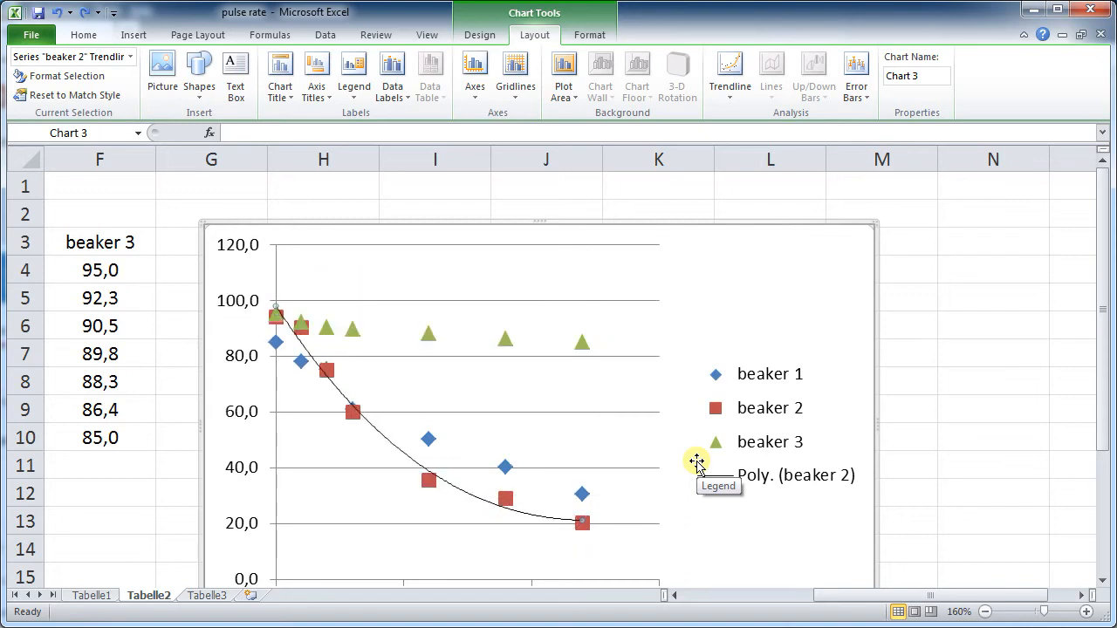
key("ctrl+z")
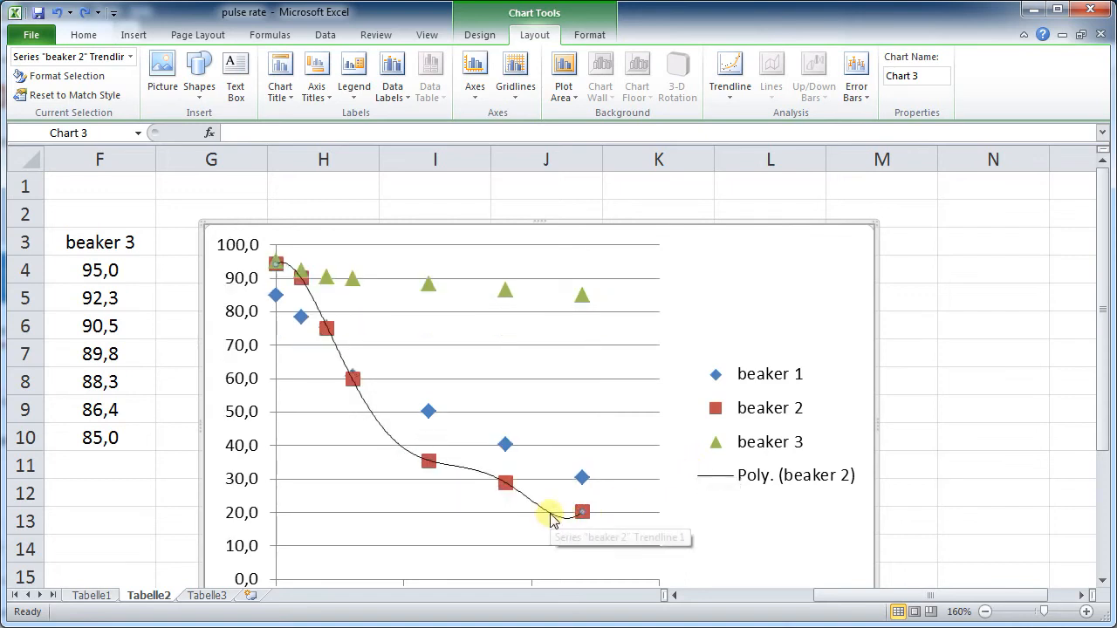
key("Delete")
Add a polynomial trendline of order 2 to the beaker 2 series.
left_click(569, 487)
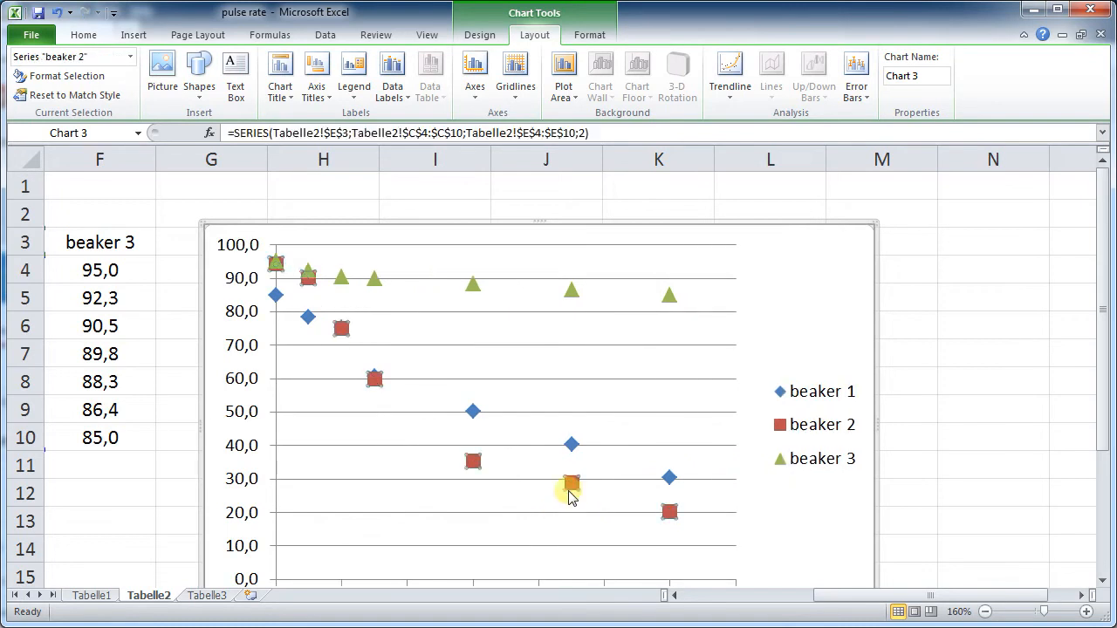
left_click(724, 75)
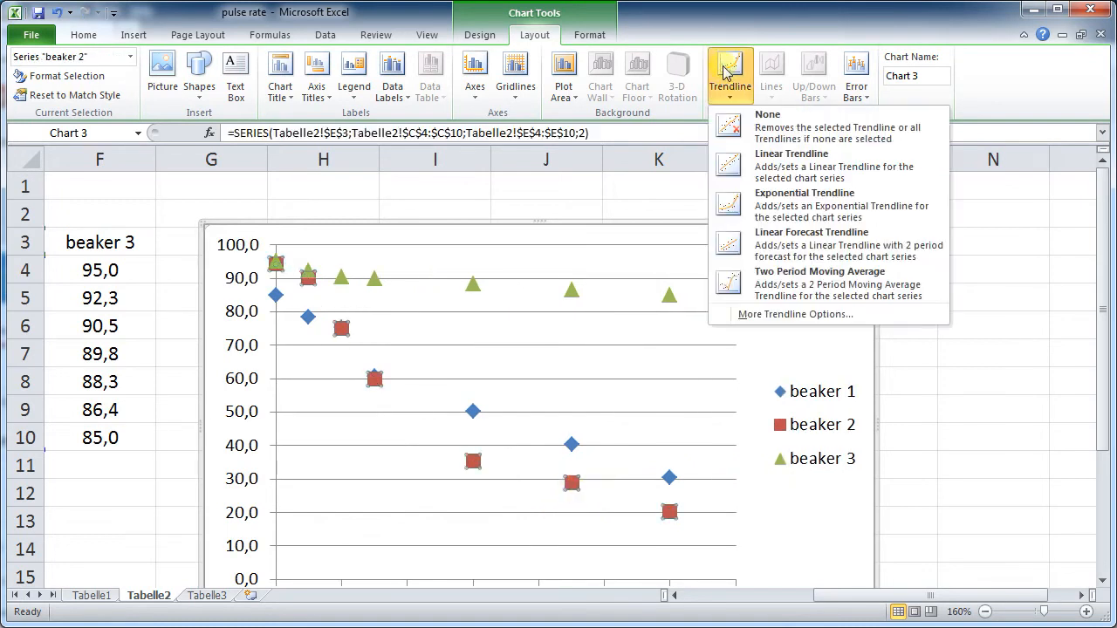
left_click(784, 315)
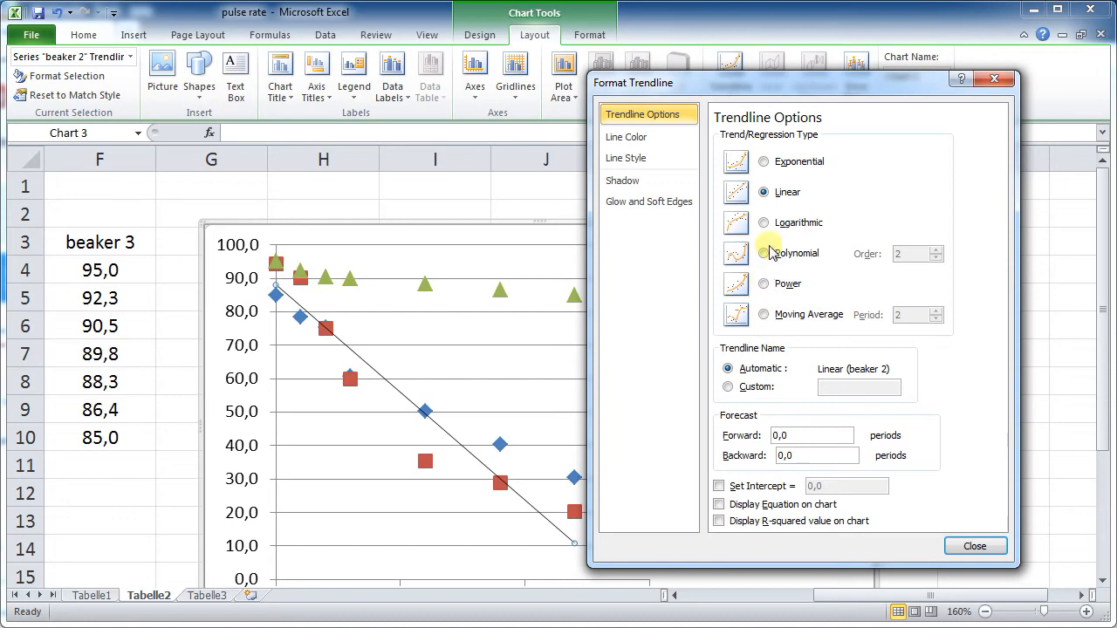
left_click(764, 253)
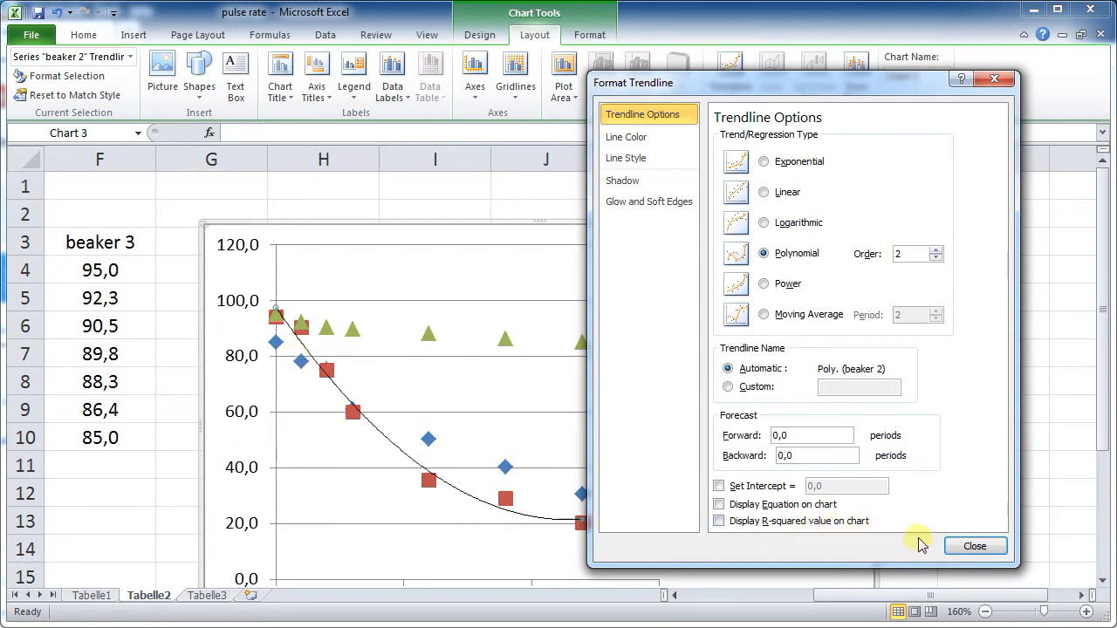
left_click(975, 547)
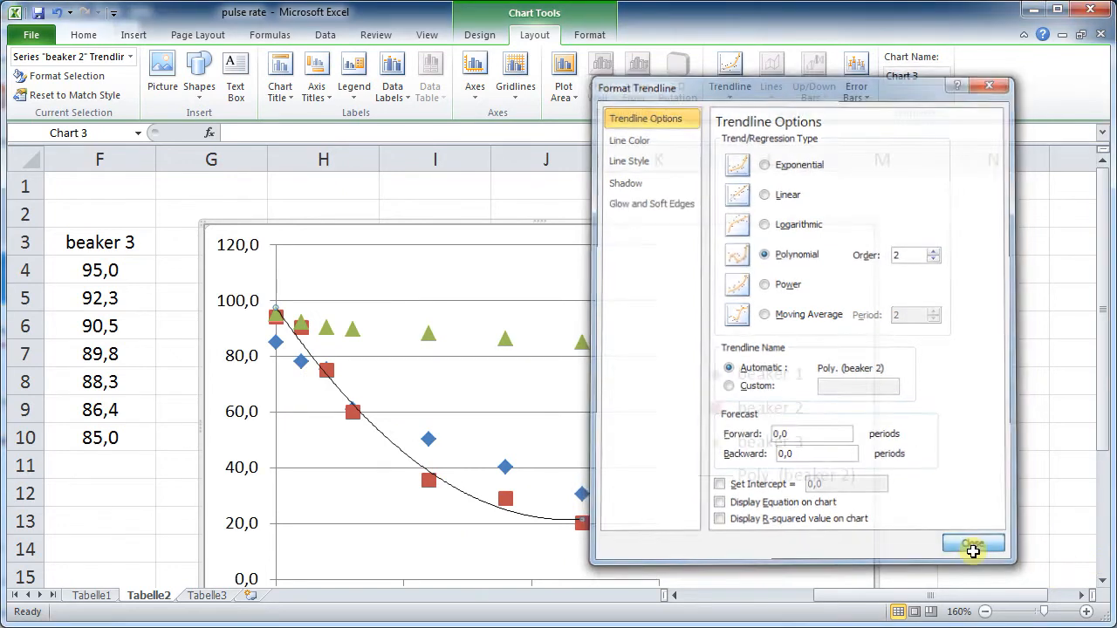
Add a polynomial trendline of order 2 to the beaker 3 series.
left_click(582, 342)
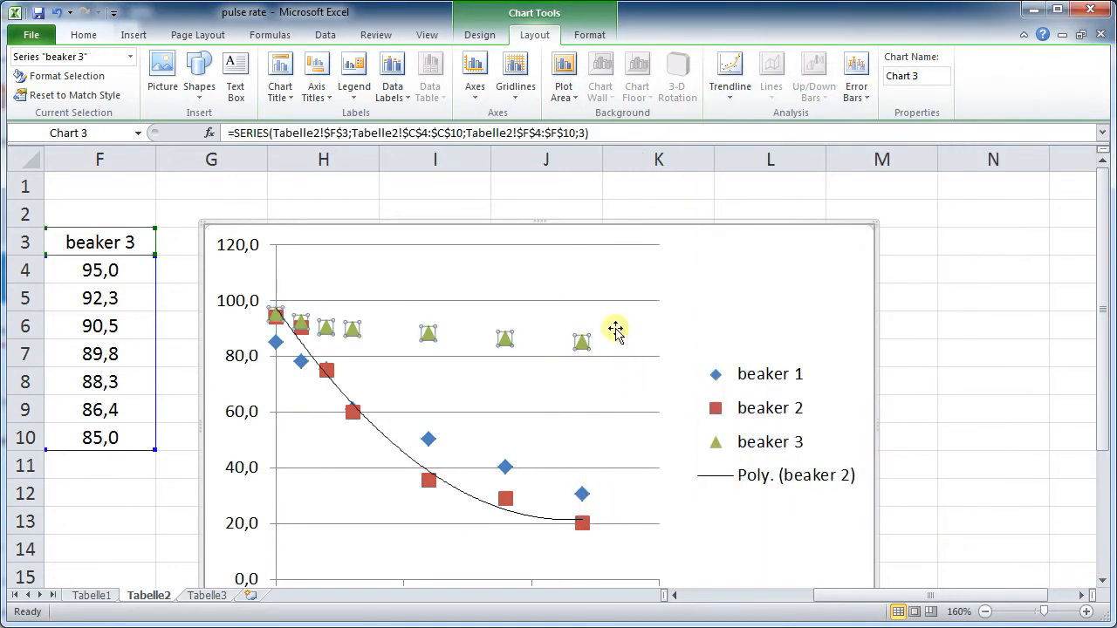
left_click(730, 88)
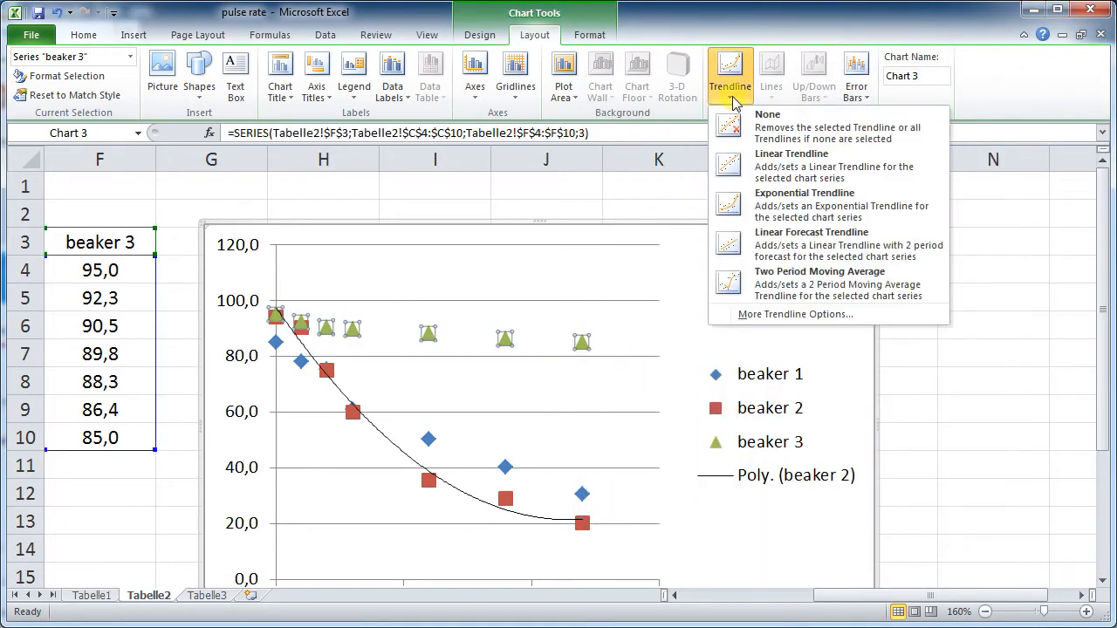
left_click(789, 315)
left_click(763, 254)
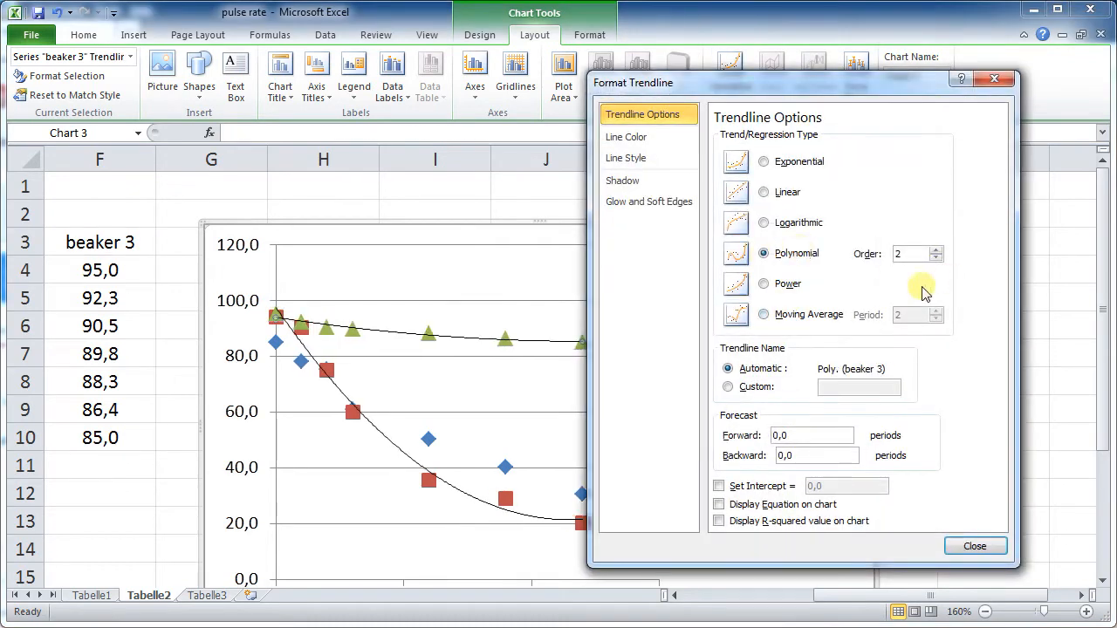
left_click(974, 548)
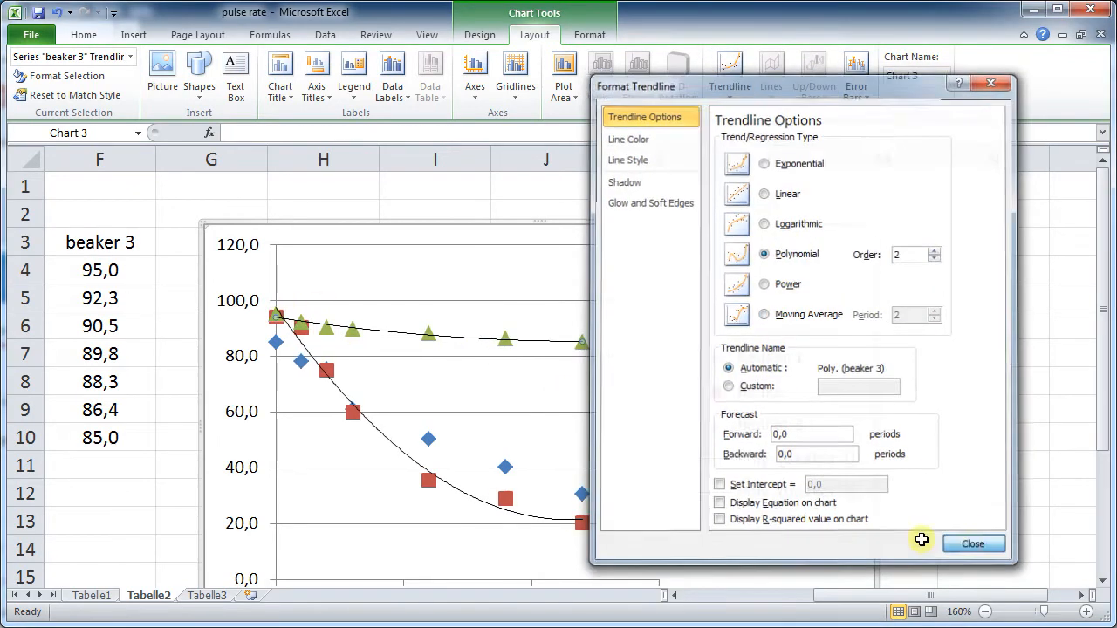
Add a polynomial trendline to the beaker 1 series and view the whole chart.
left_click(502, 471)
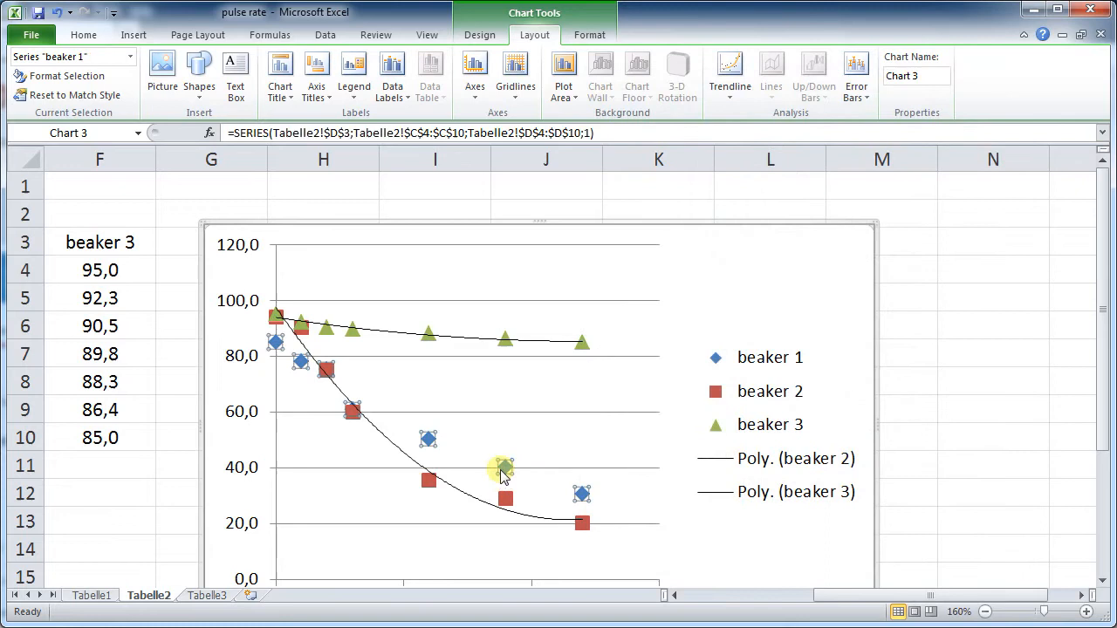
left_click(730, 75)
left_click(777, 314)
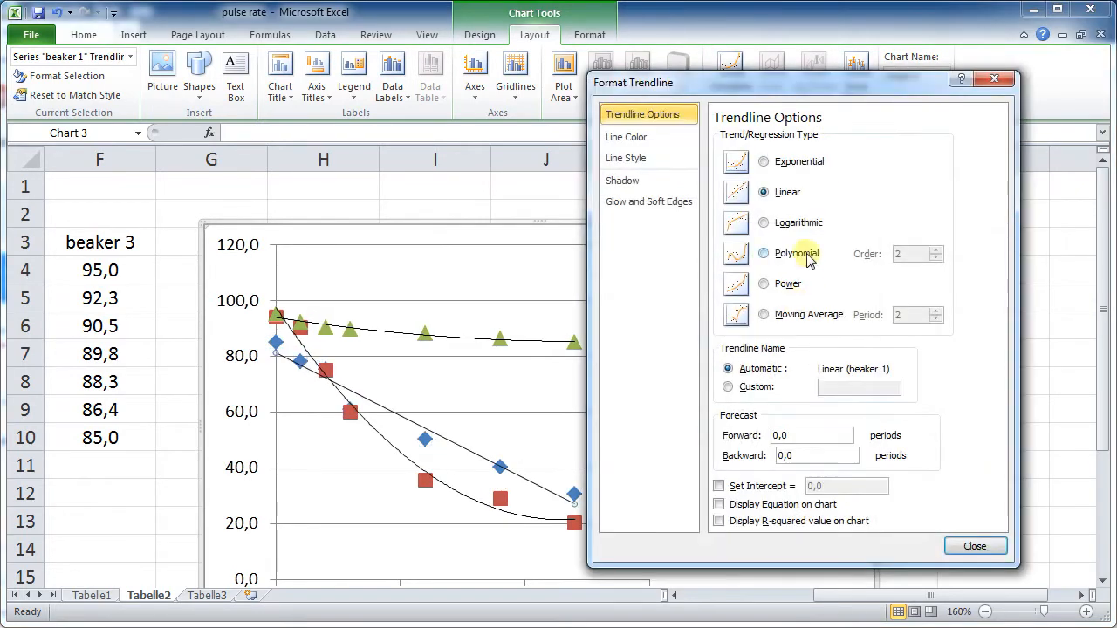
left_click(807, 253)
left_click(975, 545)
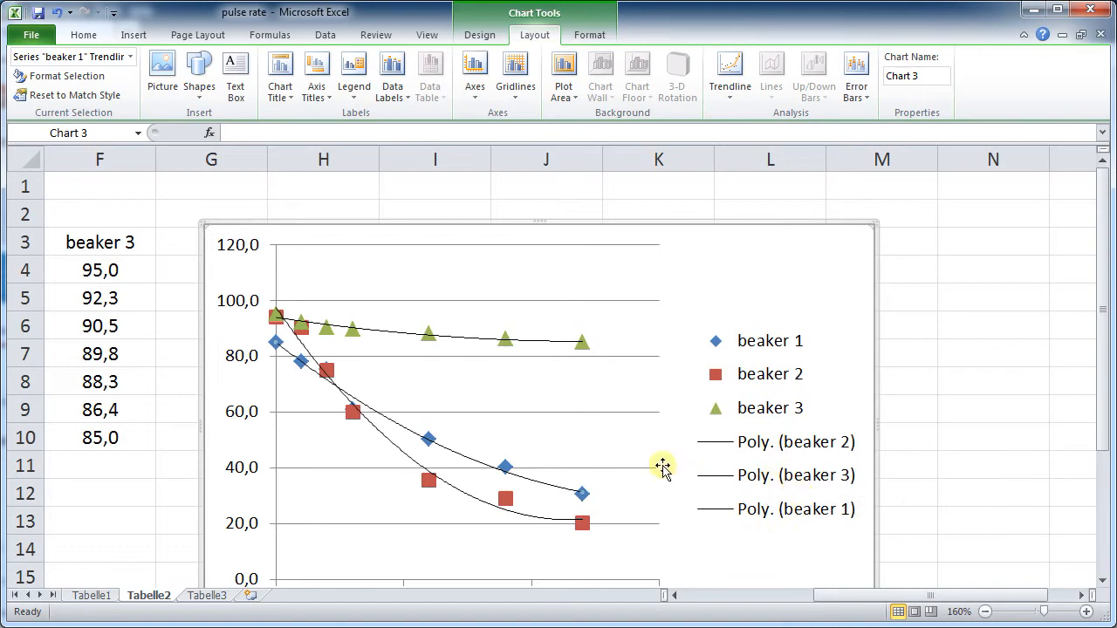
scroll(641, 449, "down", 1)
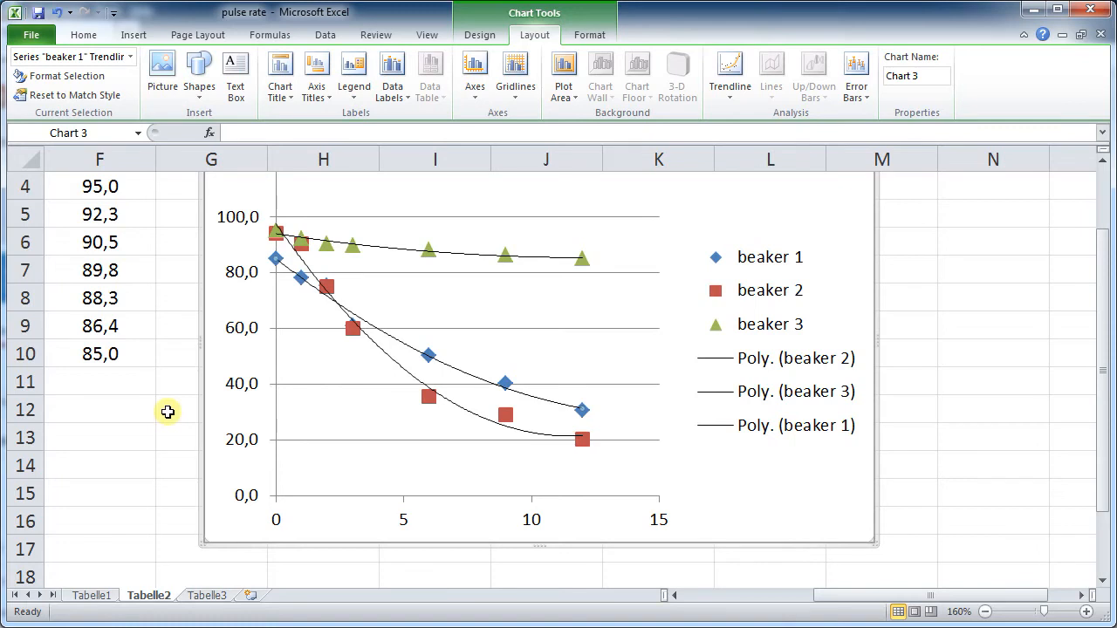
Clear the beaker 2 measurement for day 2 in cell E6 to create a missing data point in the chart.
scroll(167, 411, "down", 1, "ctrl")
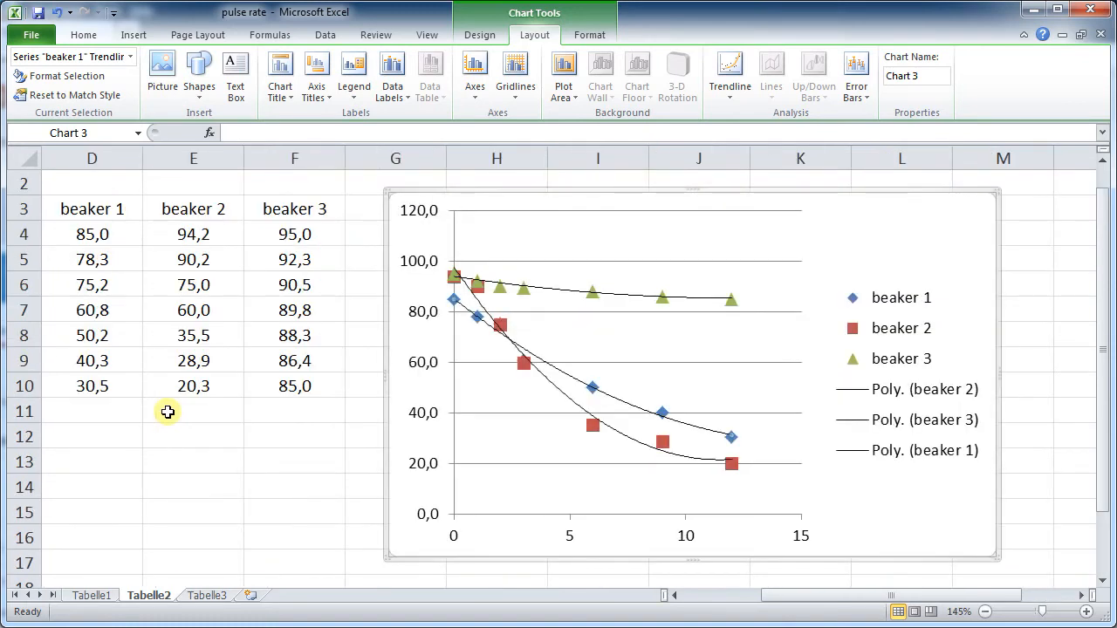
scroll(168, 412, "down", 1)
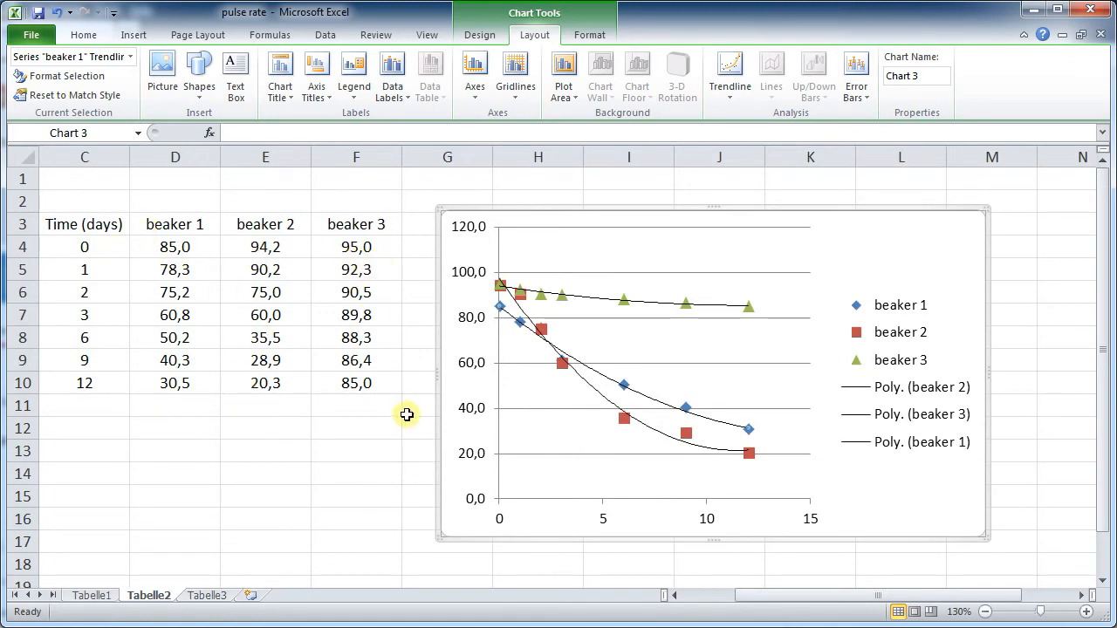
left_click(276, 293)
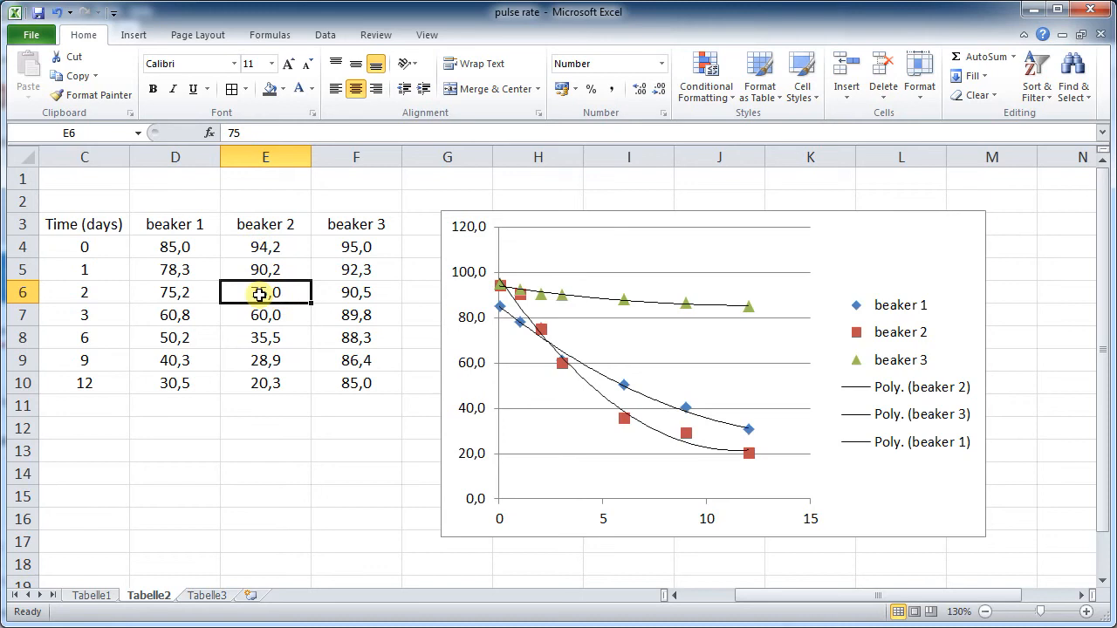
left_click(301, 315)
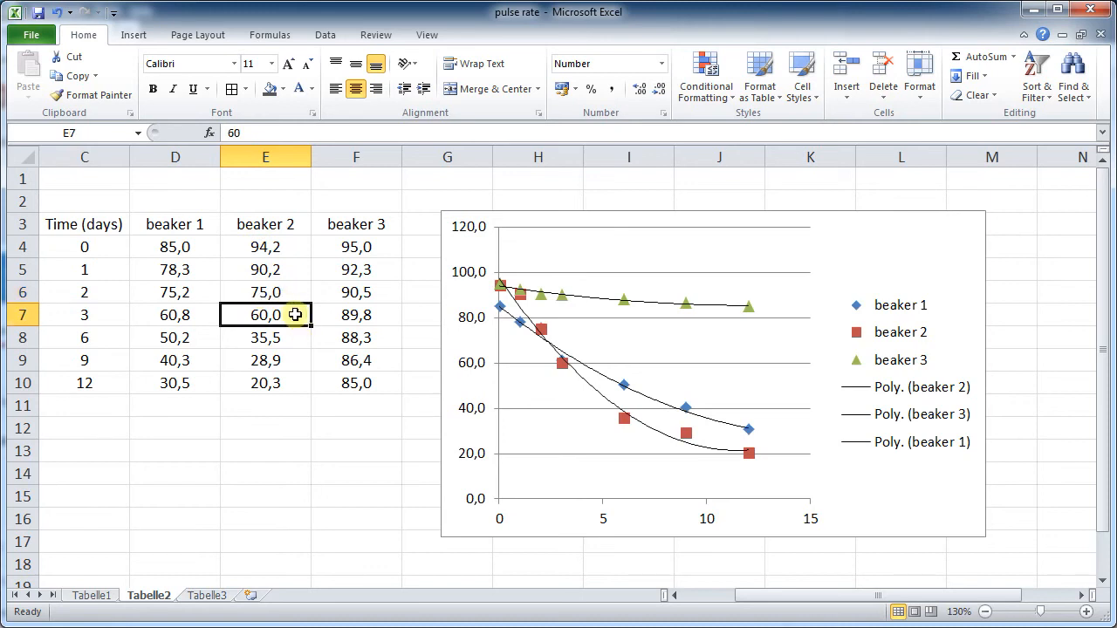
left_click(285, 295)
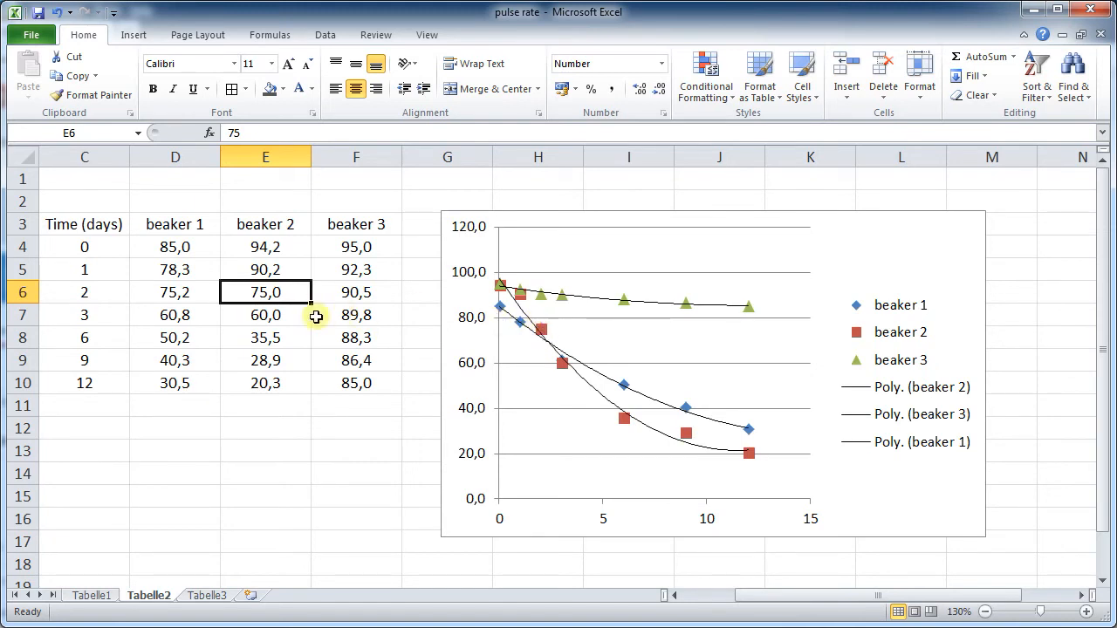
key("Delete")
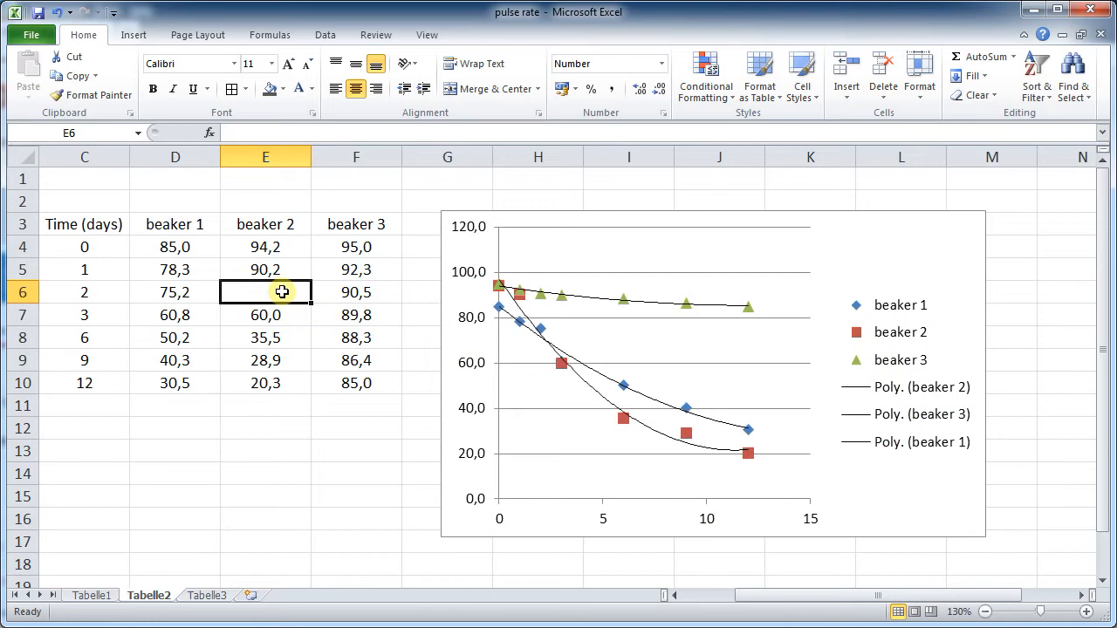
left_click(300, 428)
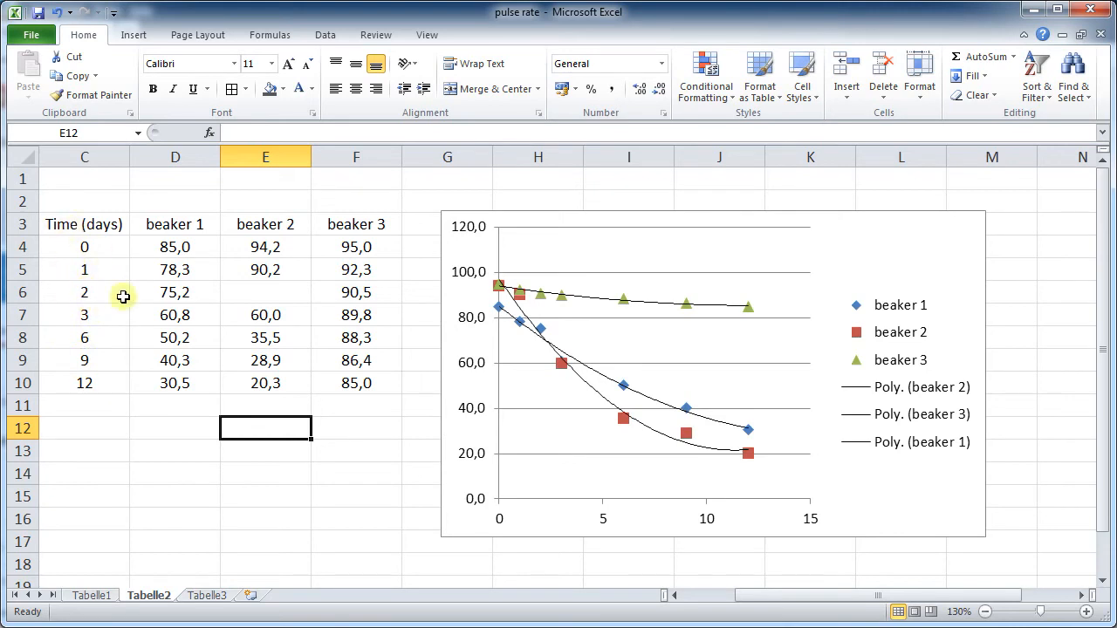
mouse_move(522, 302)
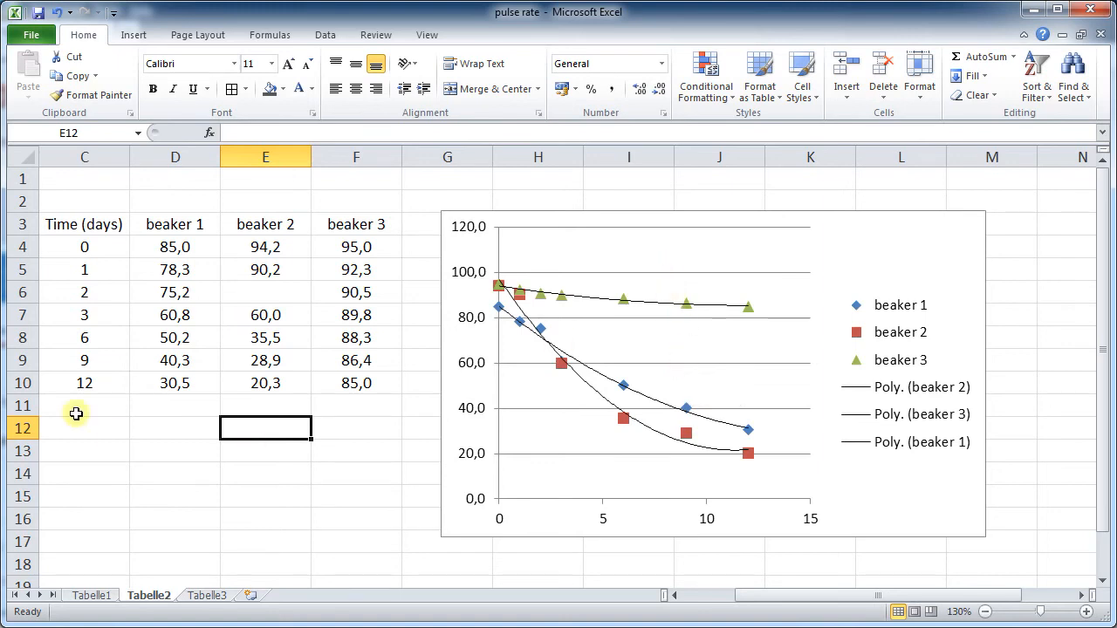
Add a new measurement in row 11 with time 25 days and a beaker 2 value of 10,2.
left_click(259, 294)
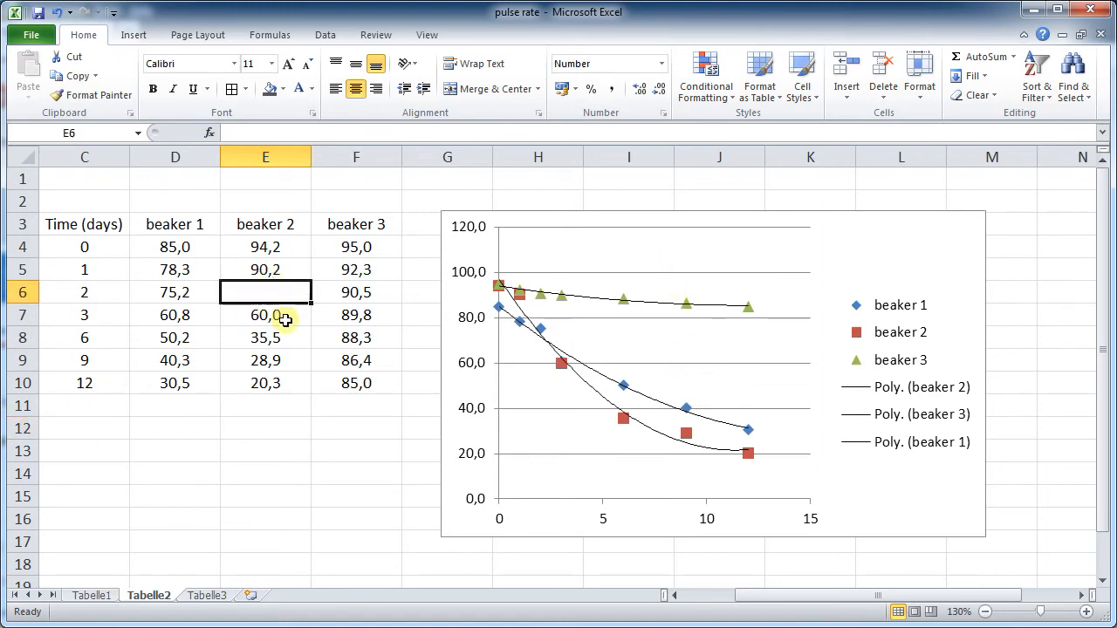
left_click(260, 408)
left_click(86, 409)
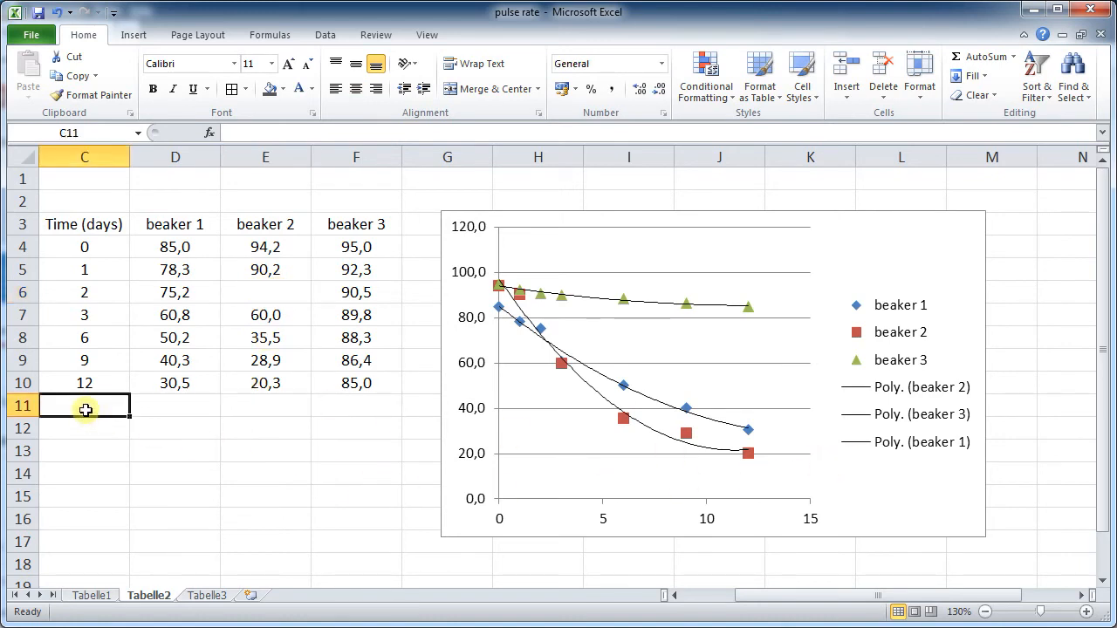
type("25")
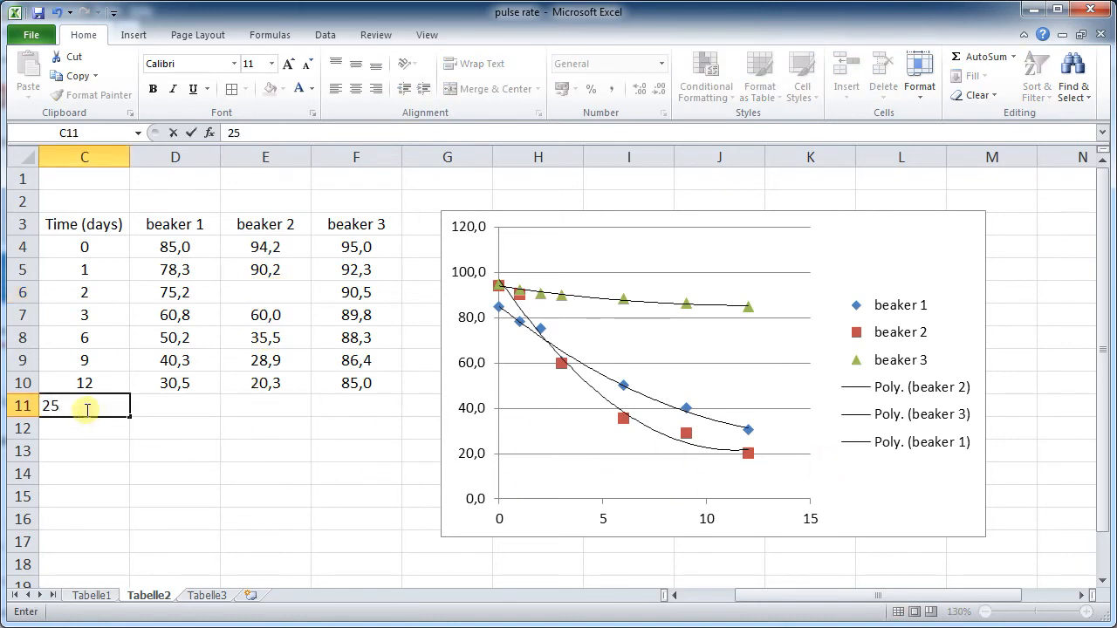
left_click(254, 402)
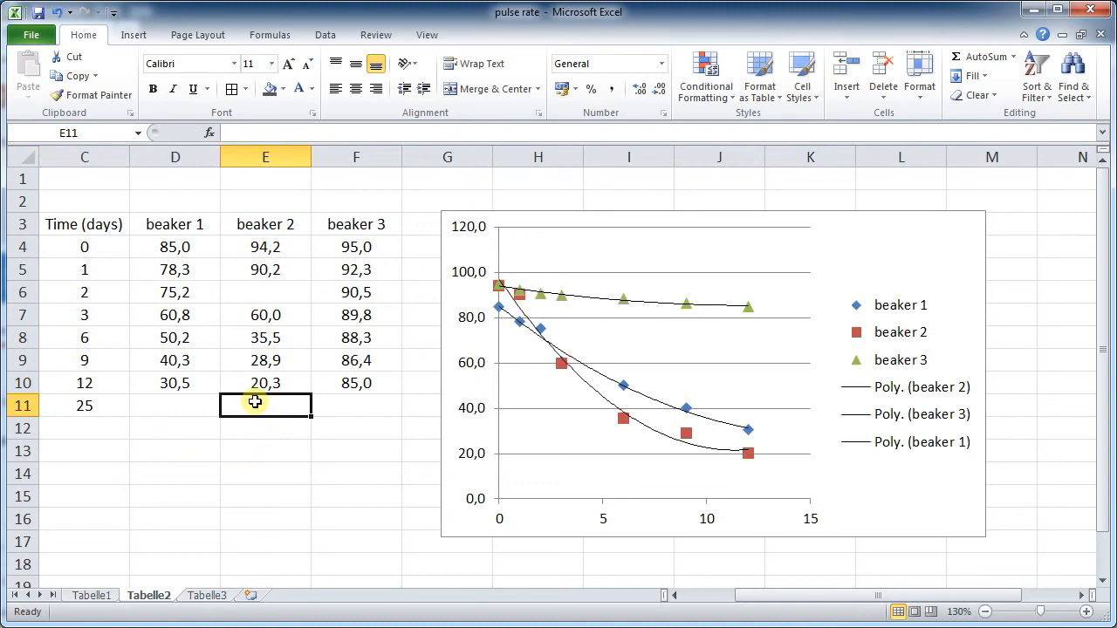
type("10,2")
left_click(262, 467)
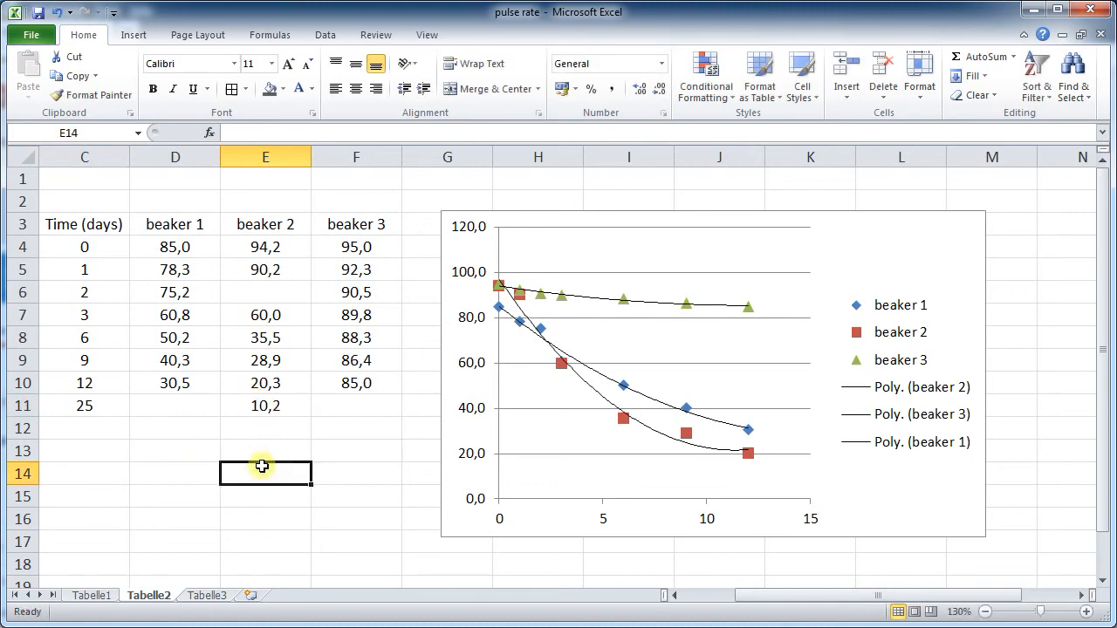
Extend the chart's beaker 2 series to row 11 for both its time values and its measurements.
left_click(266, 406)
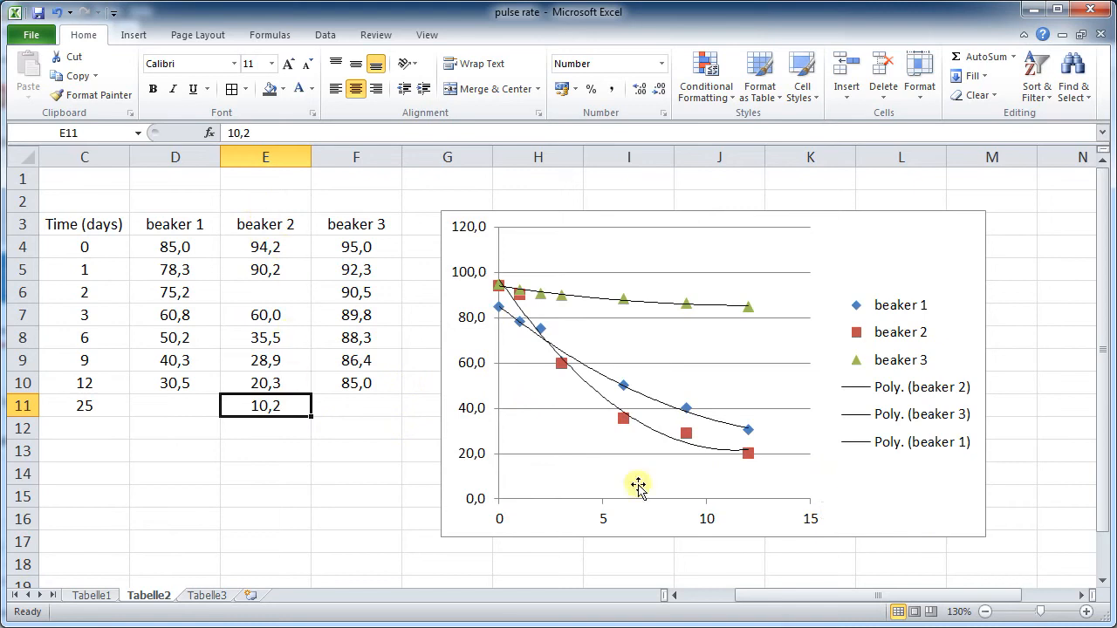
left_click(748, 454)
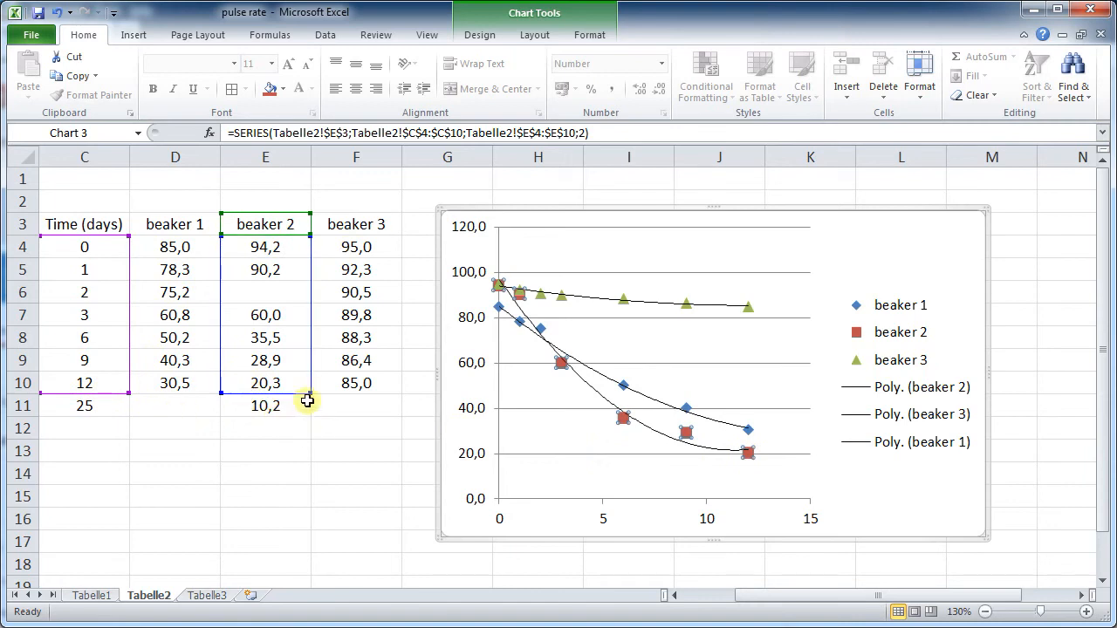
left_click_drag(310, 393, 309, 416)
left_click_drag(128, 393, 126, 416)
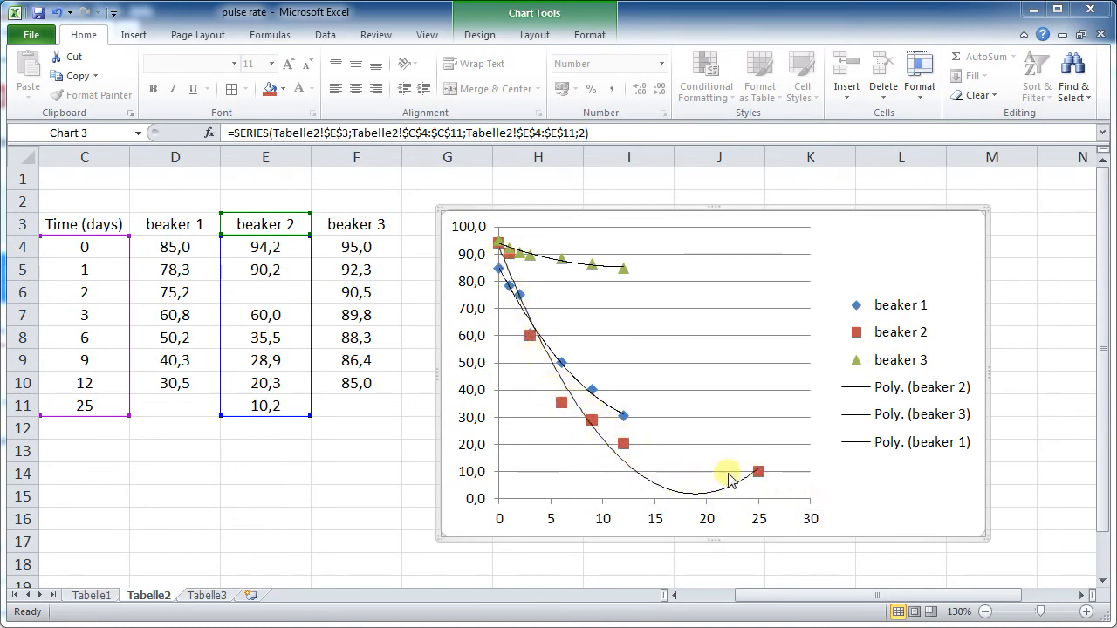
Replace the beaker 2 trendline with a new one, trying a polynomial of order 3 before setting its type to logarithmic.
left_click(643, 482)
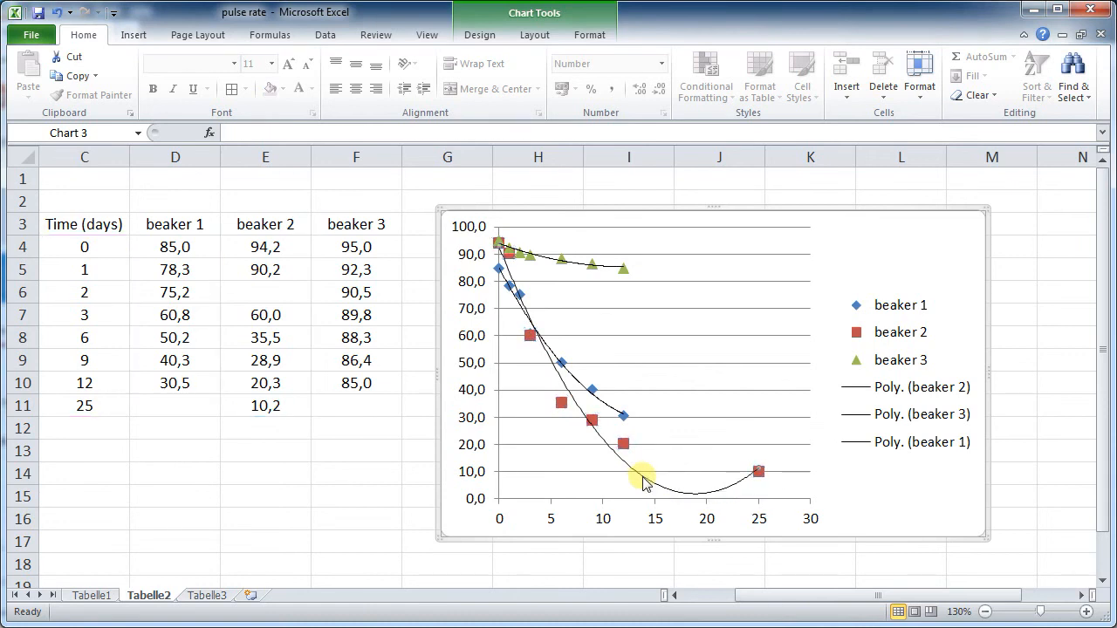
key("Delete")
left_click(623, 443)
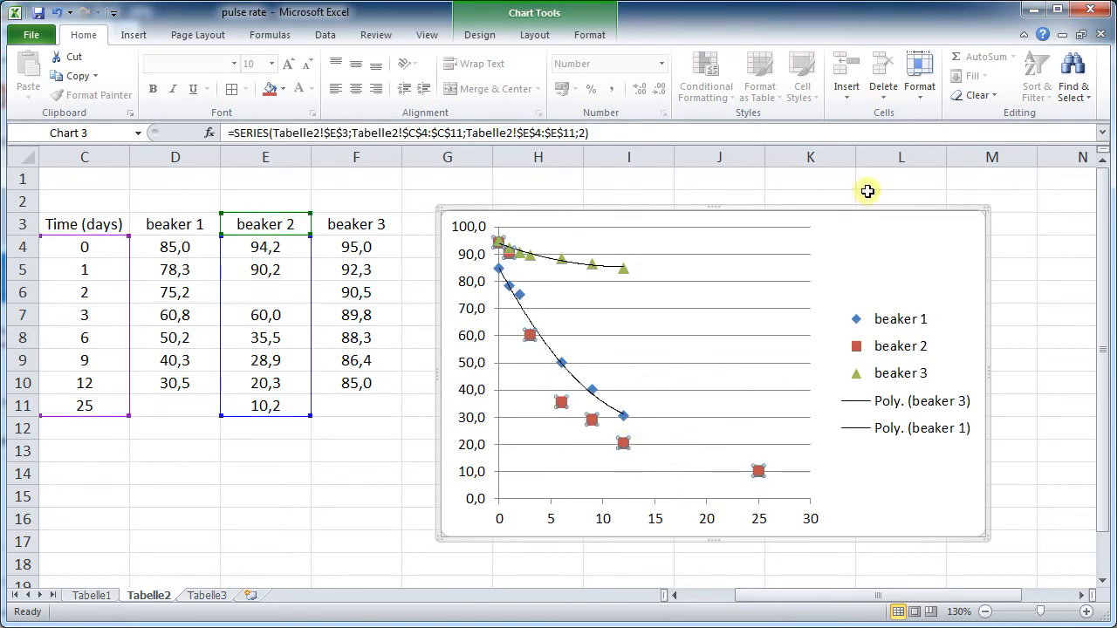
left_click(534, 35)
left_click(728, 98)
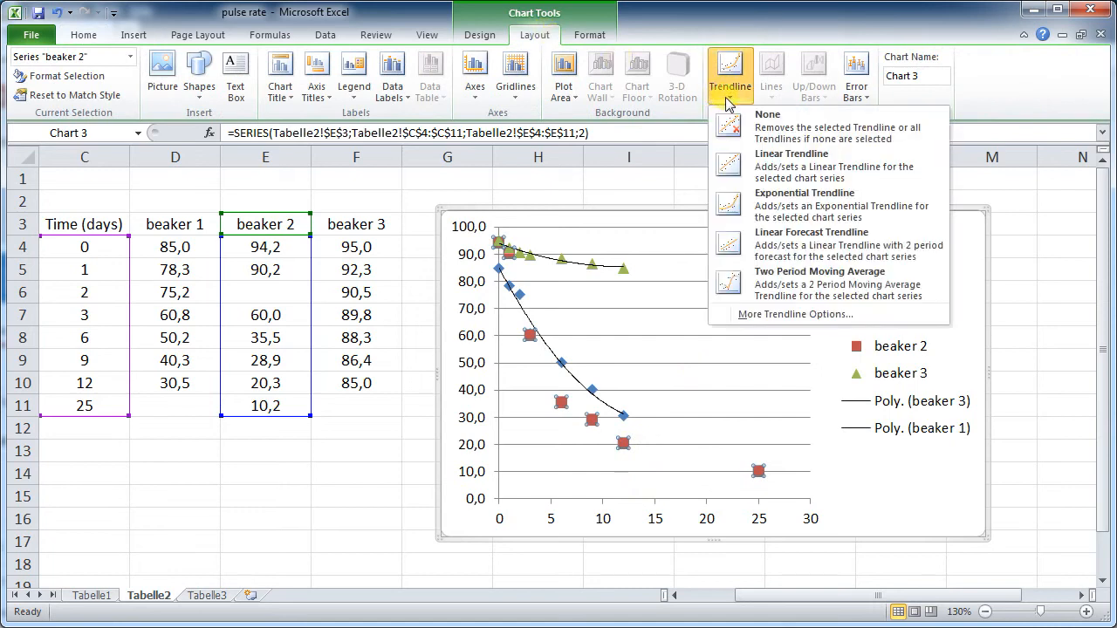
left_click(790, 315)
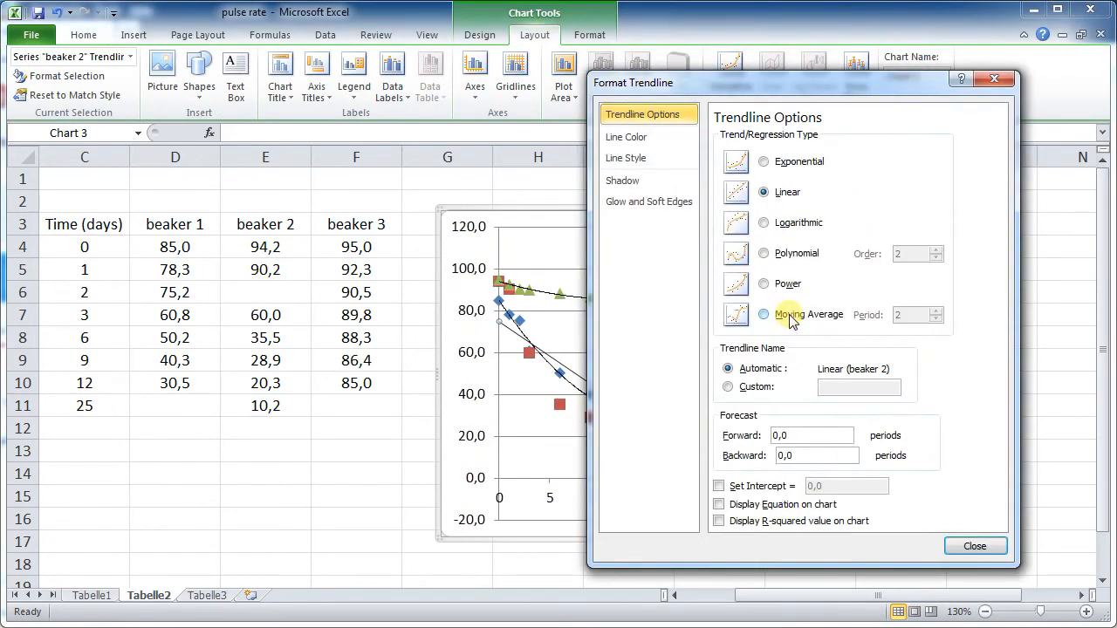
left_click(765, 253)
left_click_drag(786, 89, 221, 112)
left_click(370, 272)
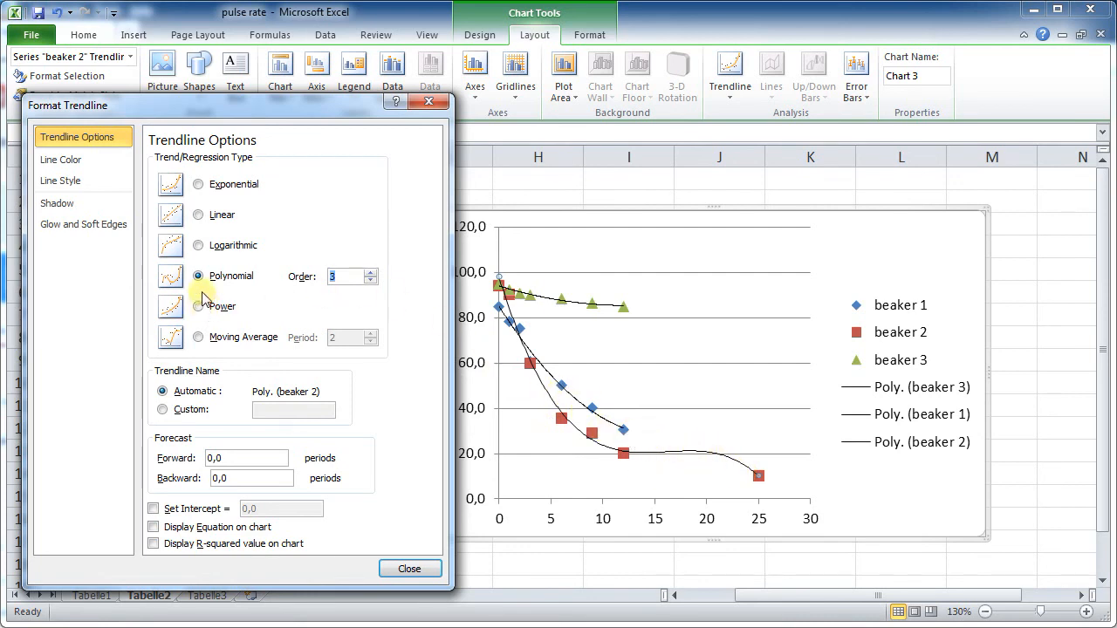
left_click(199, 247)
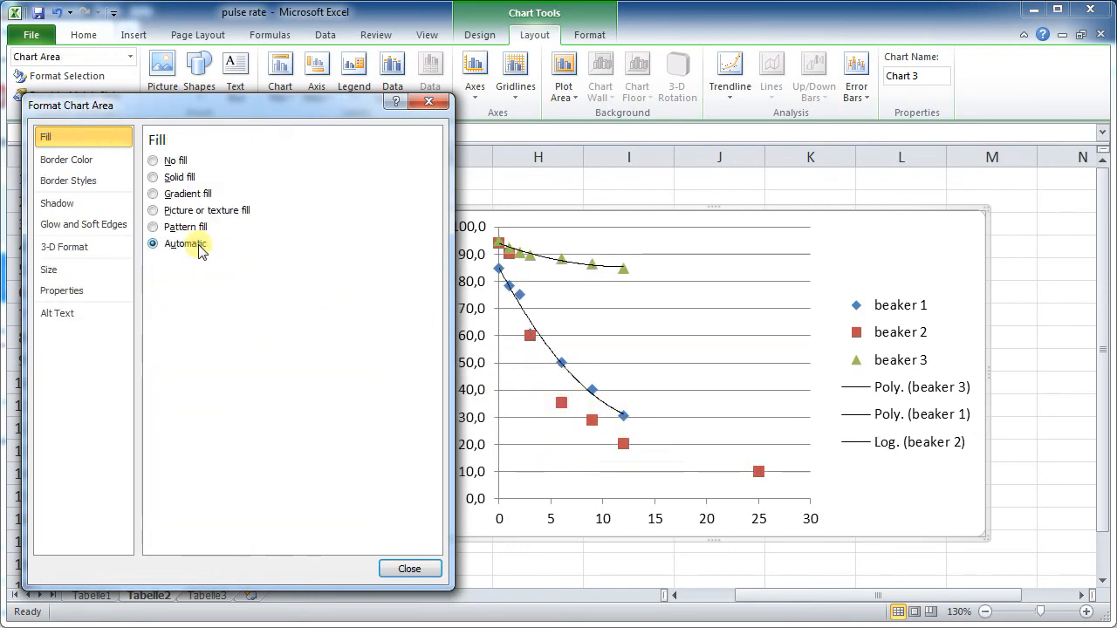
left_click(406, 569)
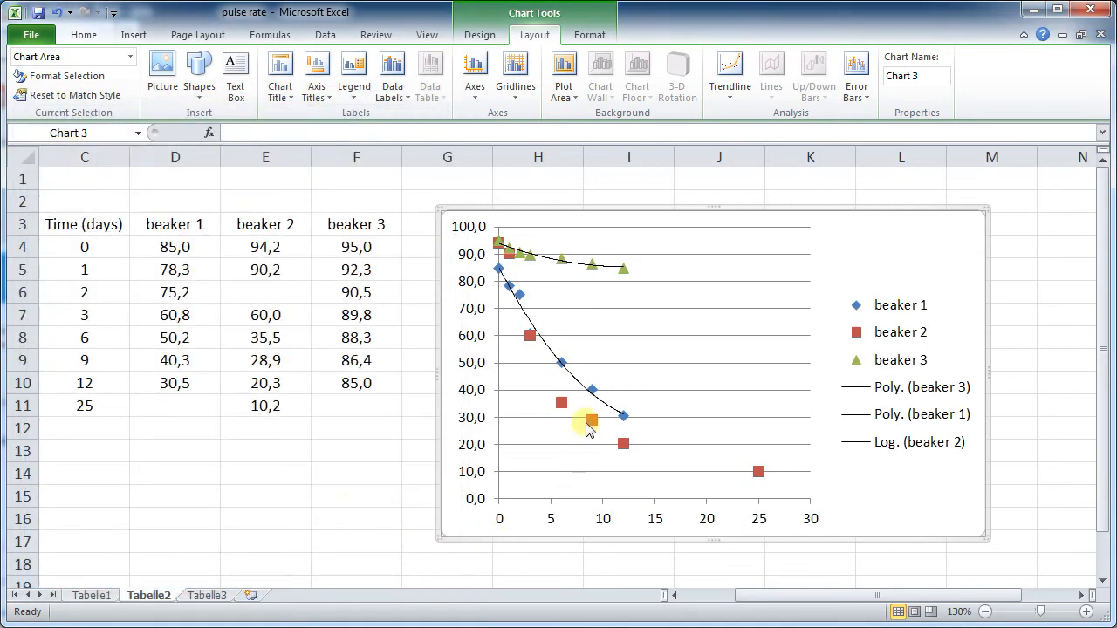
Add another trendline to the beaker 2 series as a polynomial of order 3, comparing it with order 2.
left_click(589, 424)
left_click(730, 77)
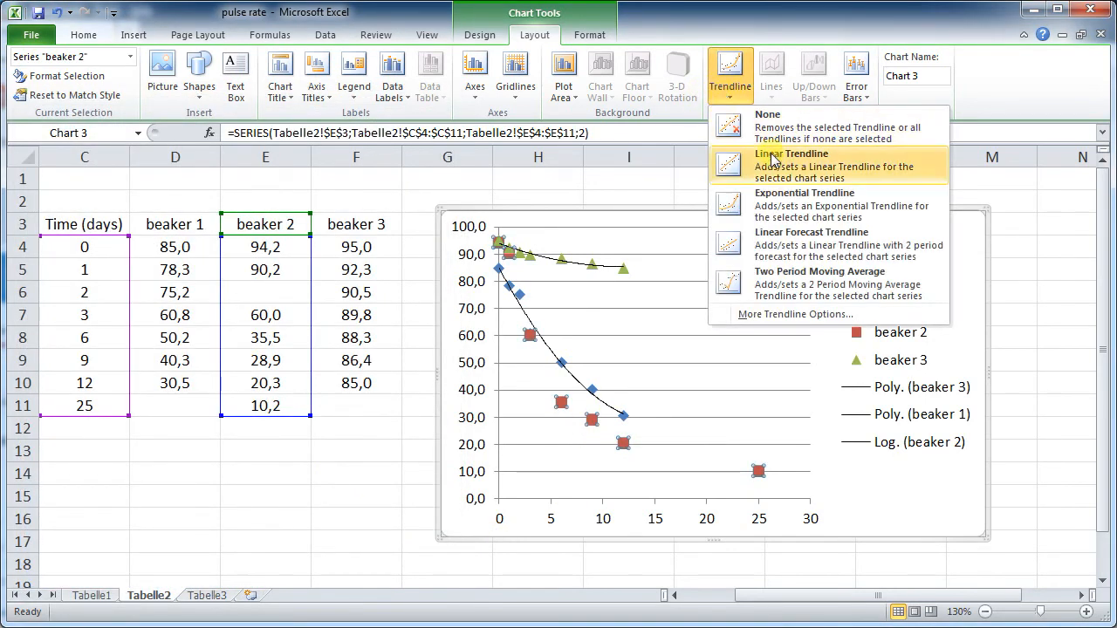
left_click(790, 314)
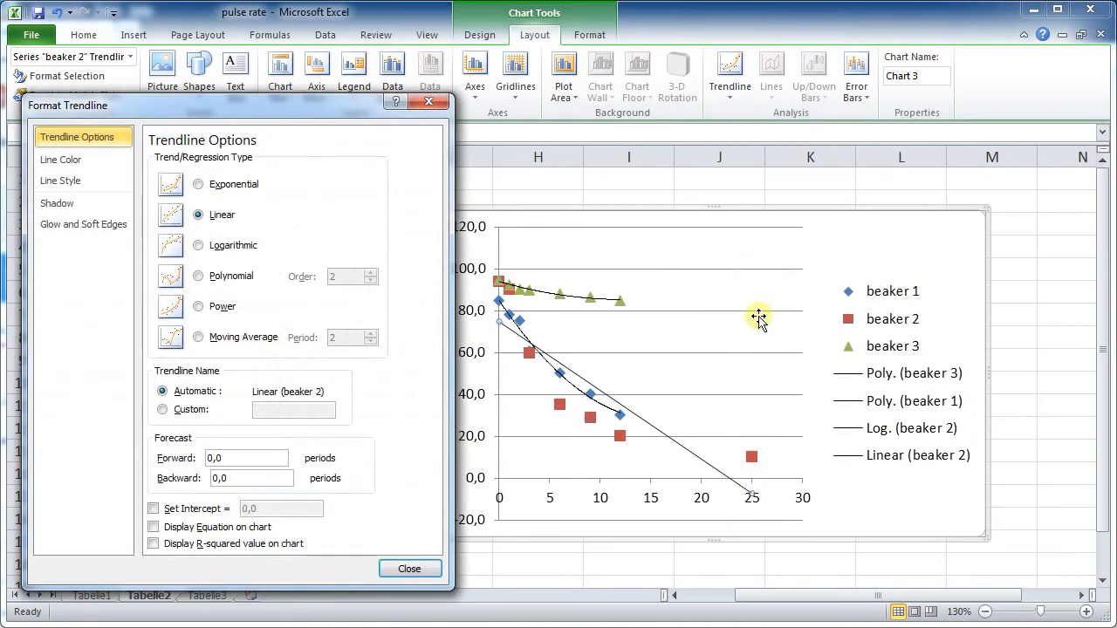
left_click(199, 274)
left_click(370, 271)
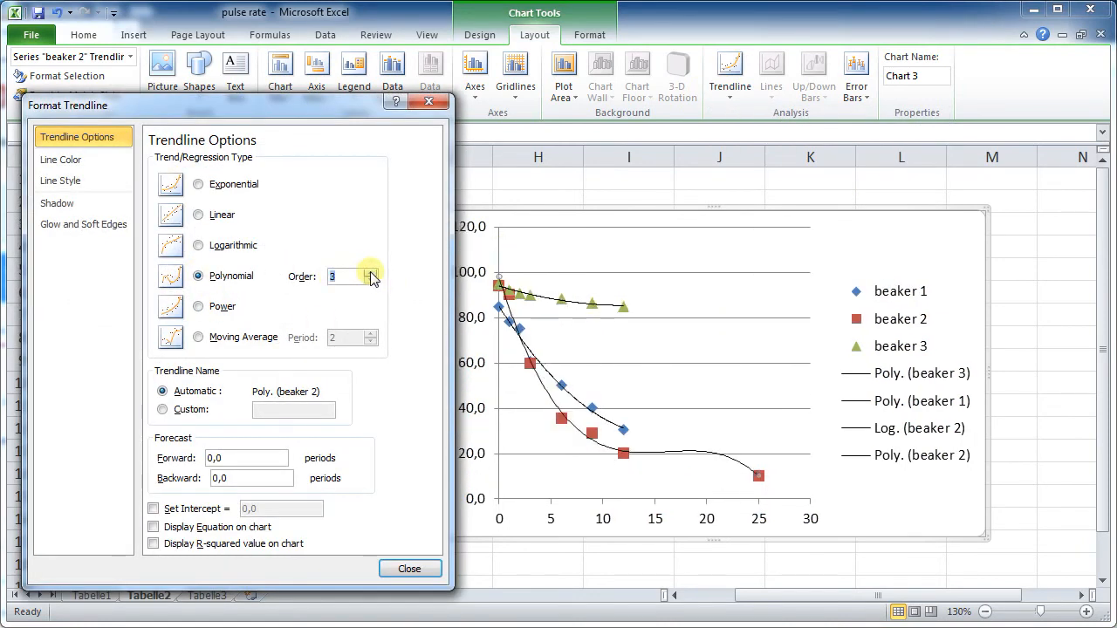
left_click(371, 282)
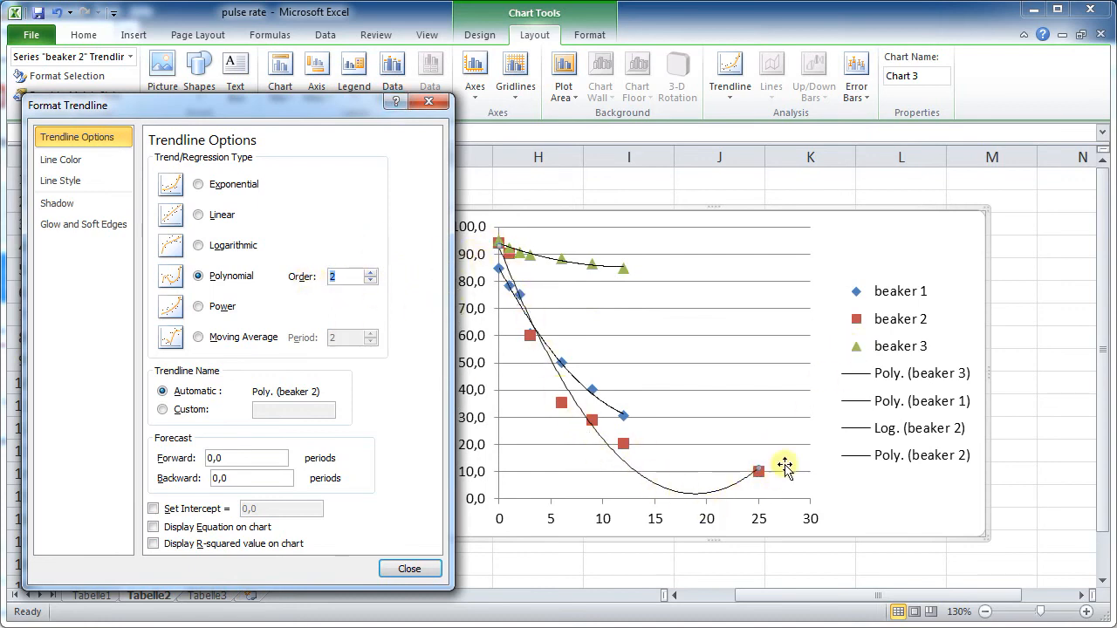
left_click(371, 272)
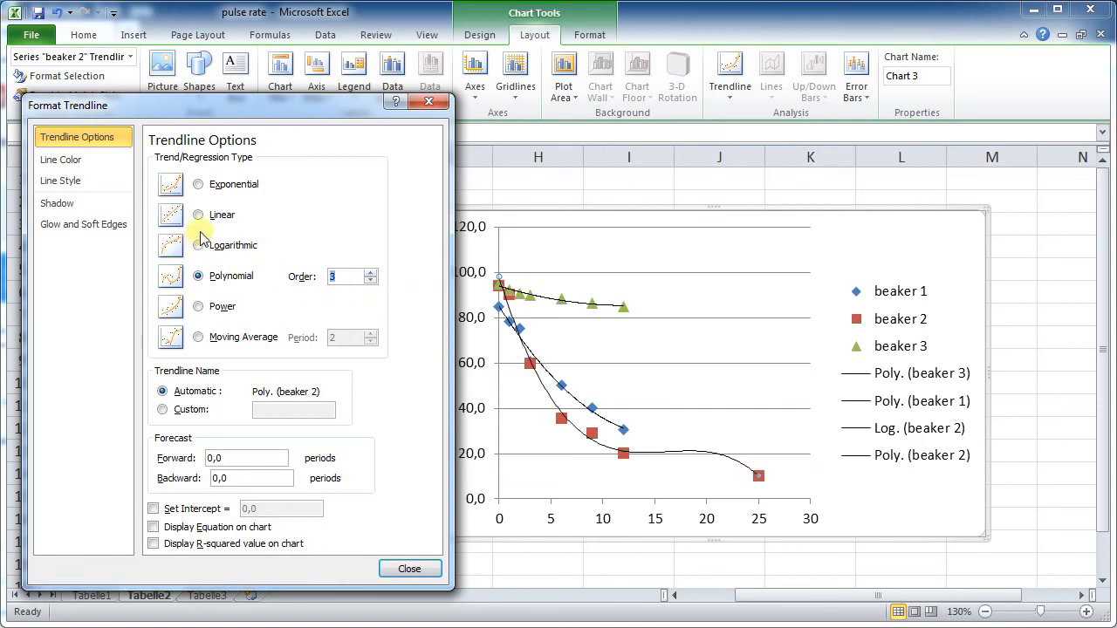
Try exponential and second-order polynomial fits on the new beaker 2 trendline, and finish with a polynomial of order 3.
left_click(198, 184)
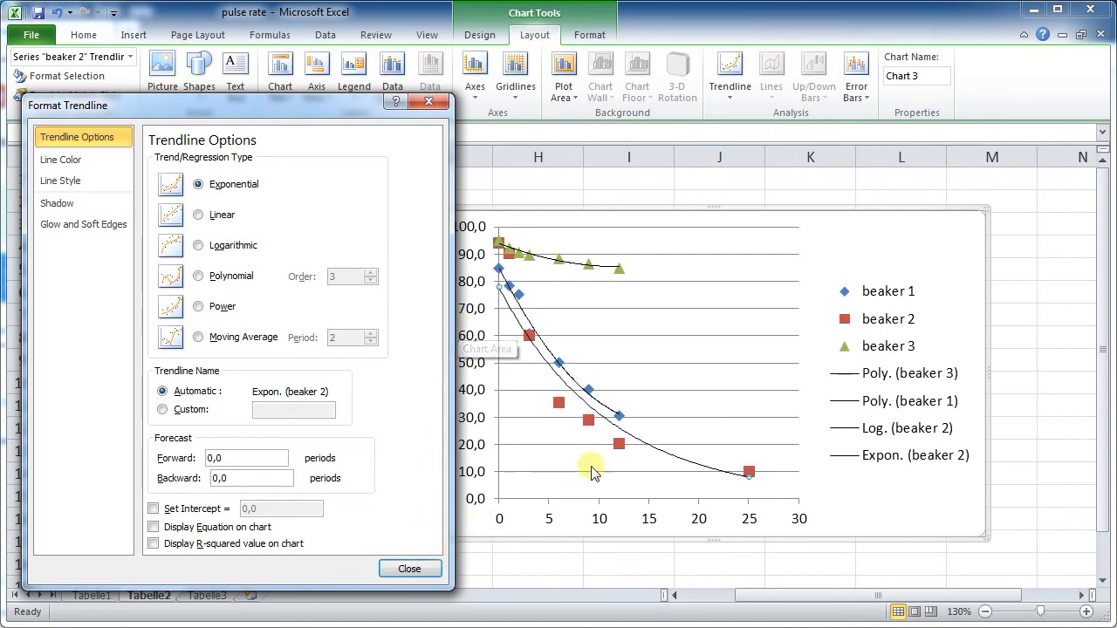
left_click(200, 277)
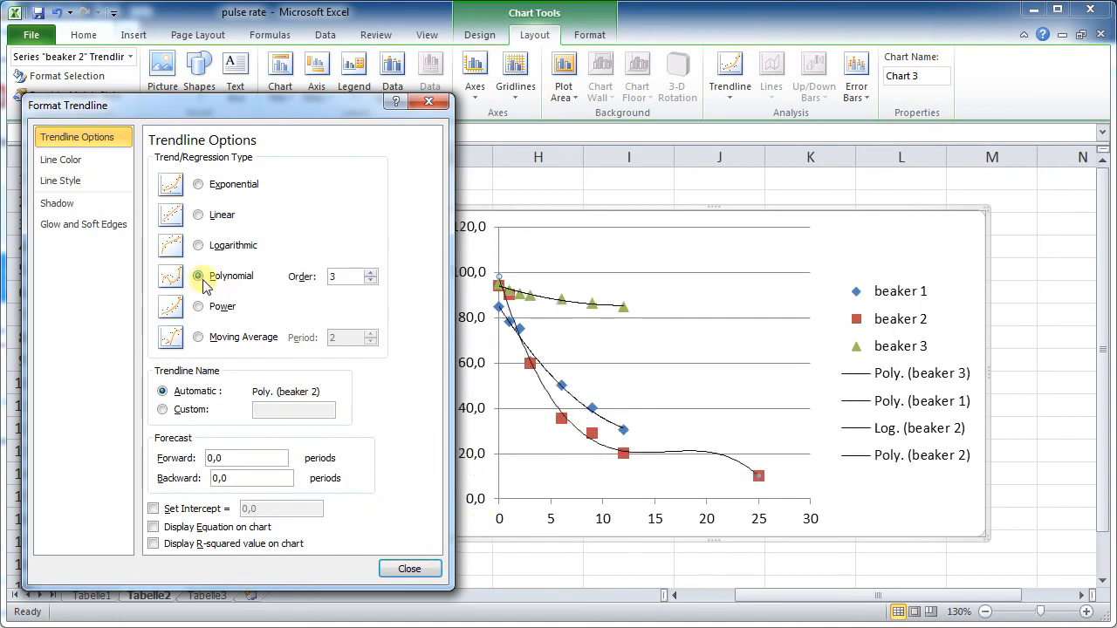
left_click(370, 280)
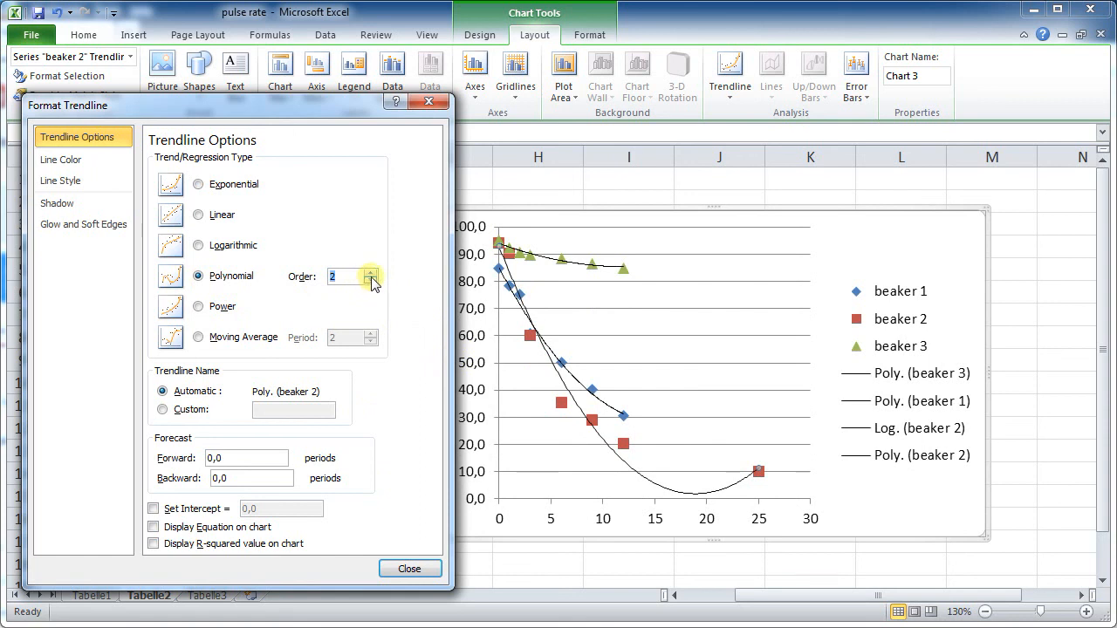
left_click(371, 272)
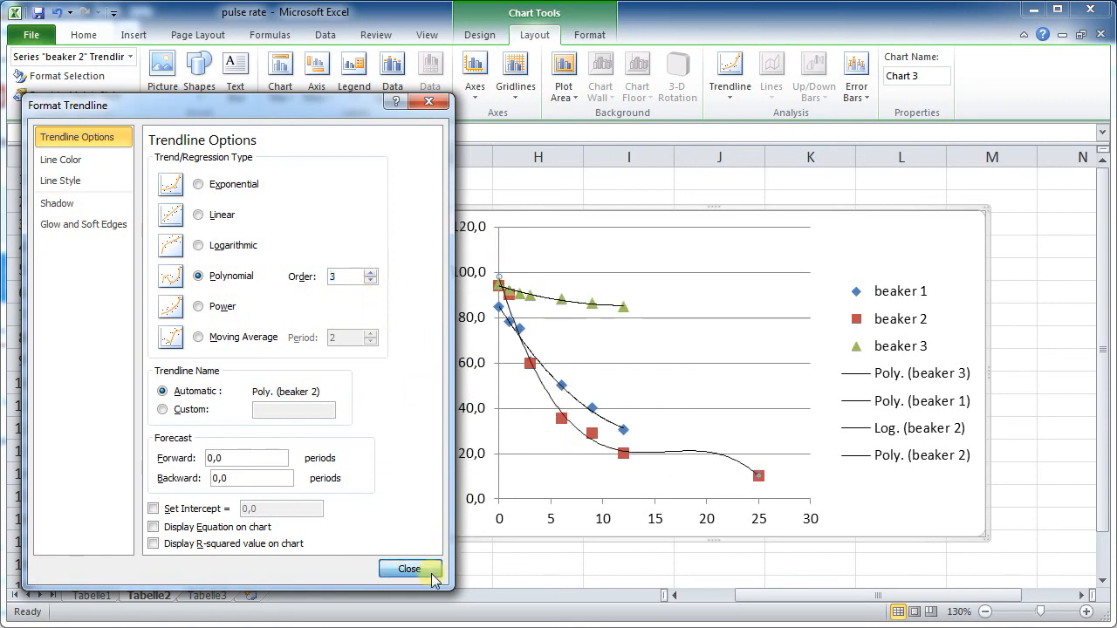
left_click(410, 568)
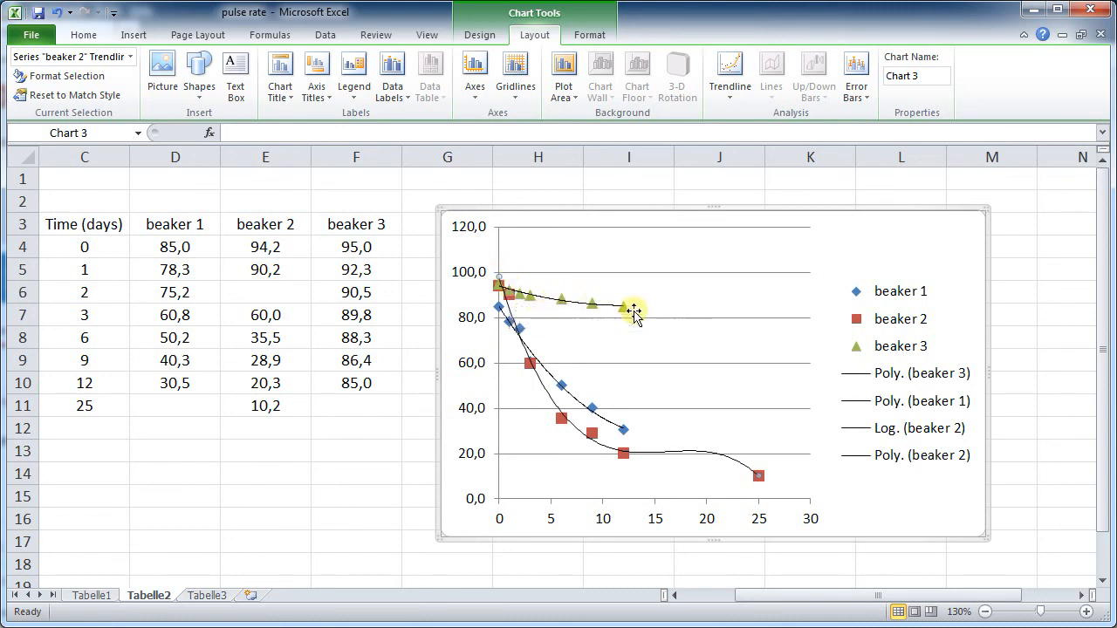
mouse_move(620, 307)
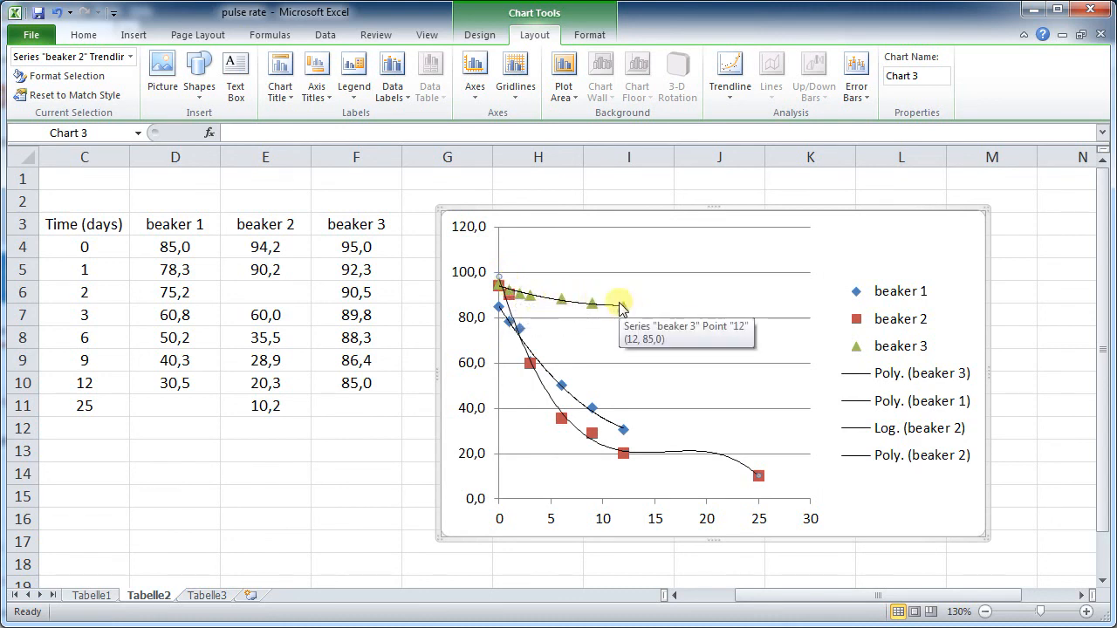